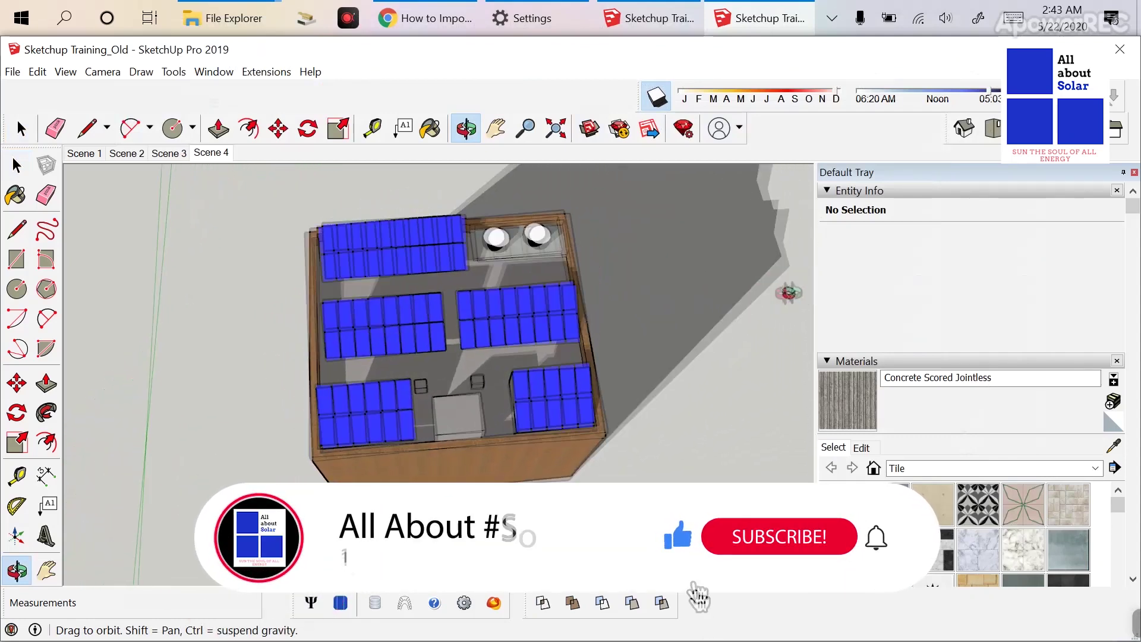
- Export the rooftop solar model to PVsyst with its objects exported as fence so that shadows are evaluated
middle_click_drag(794, 293, 498, 401)
middle_click_drag(620, 351, 312, 393)
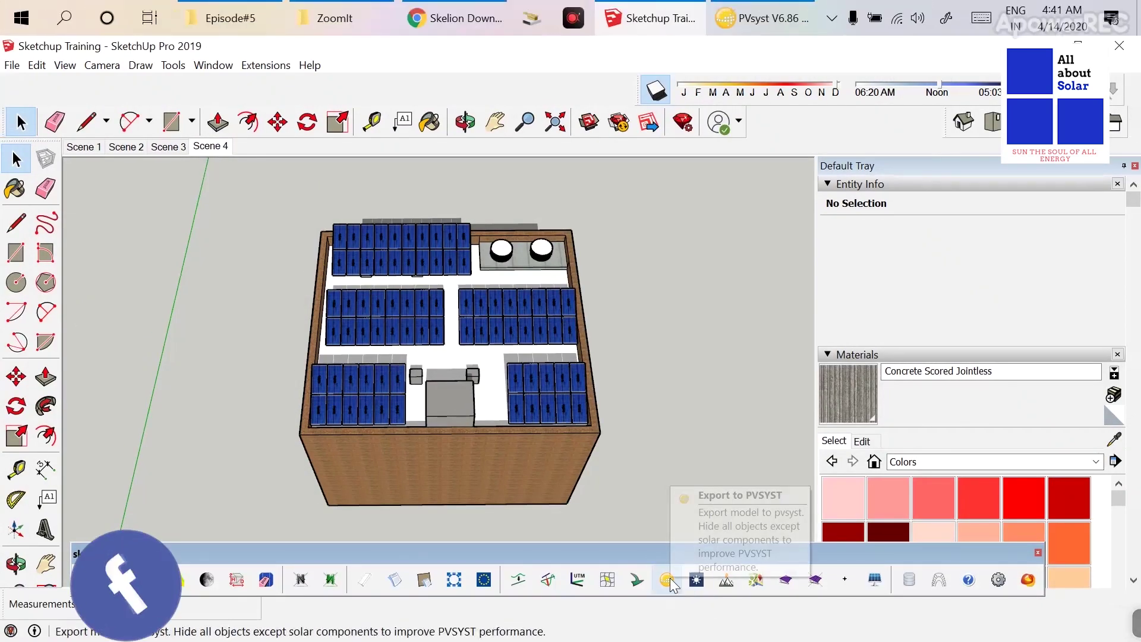
left_click(668, 581)
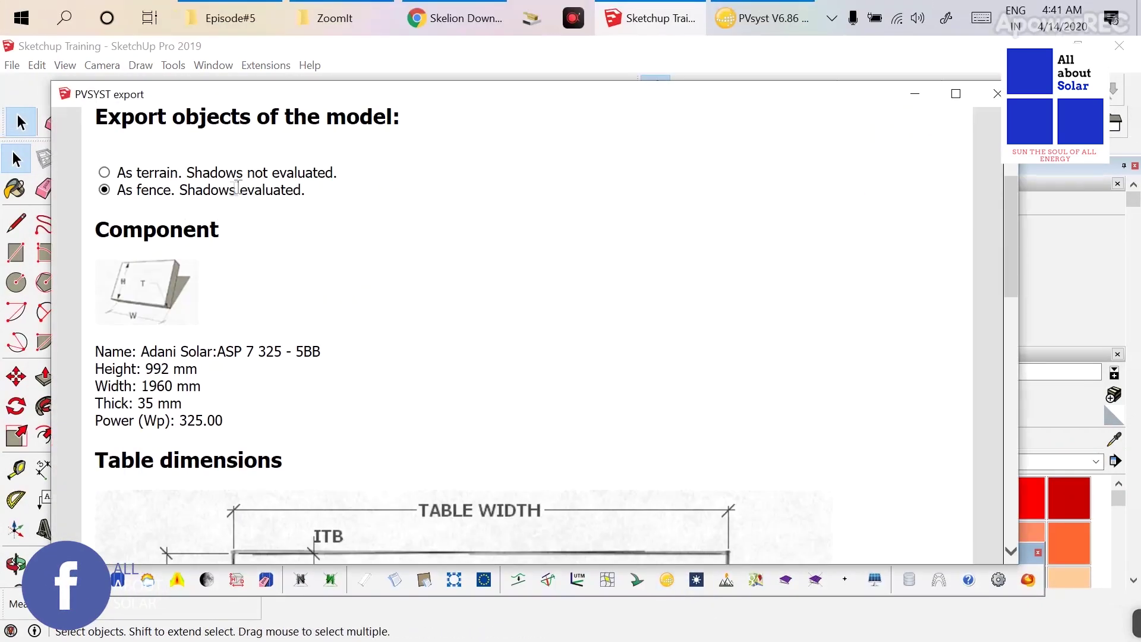
scroll(548, 411, "down", 10)
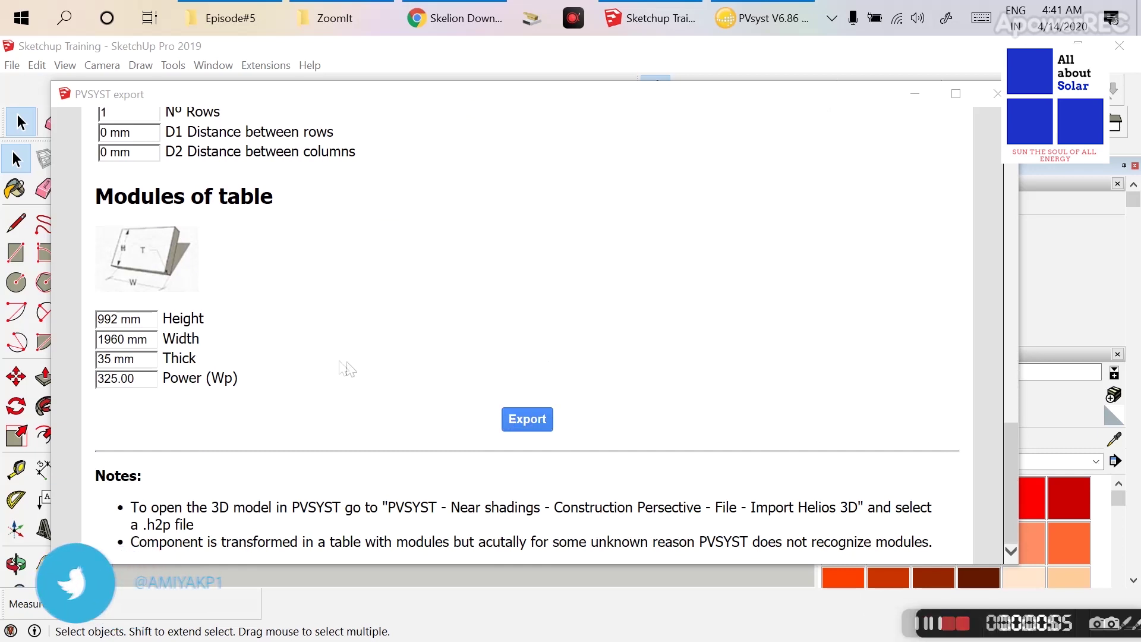
left_click(528, 421)
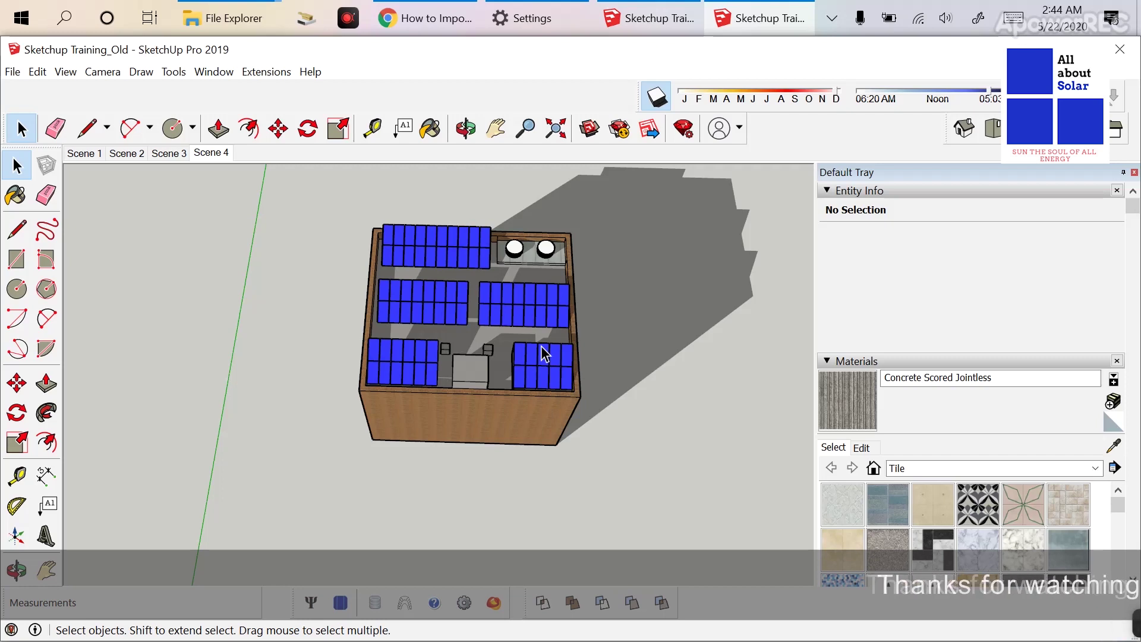
- Examine the rooftop panel arrays and the gaps and obstacles around them, selecting one panel group in the front array
scroll(501, 279, "up", 1)
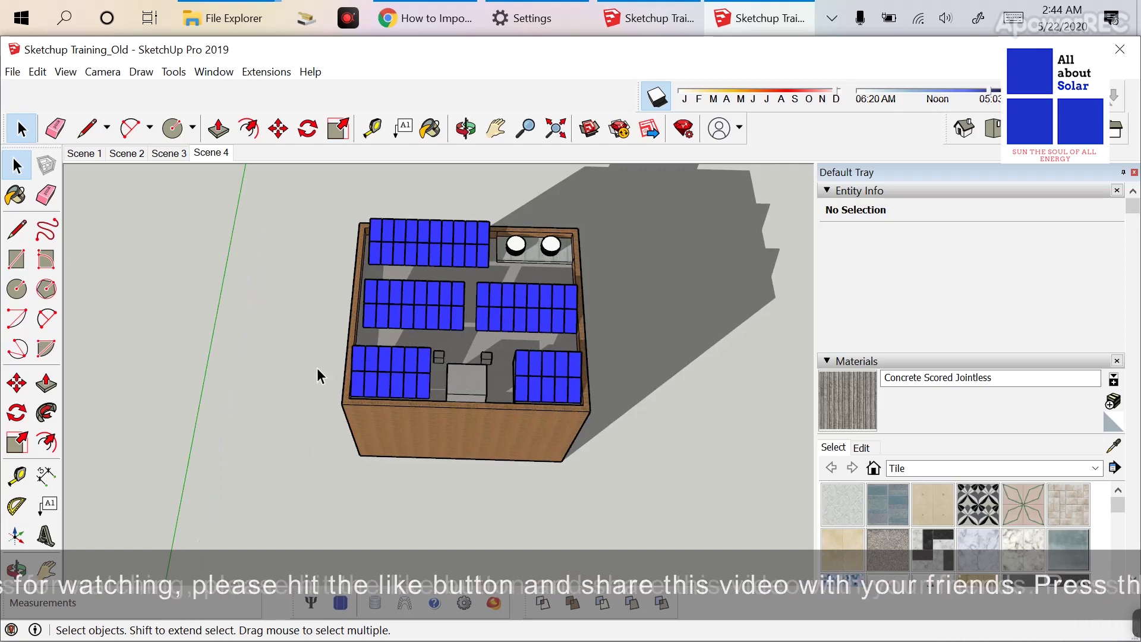
scroll(522, 318, "up", 3)
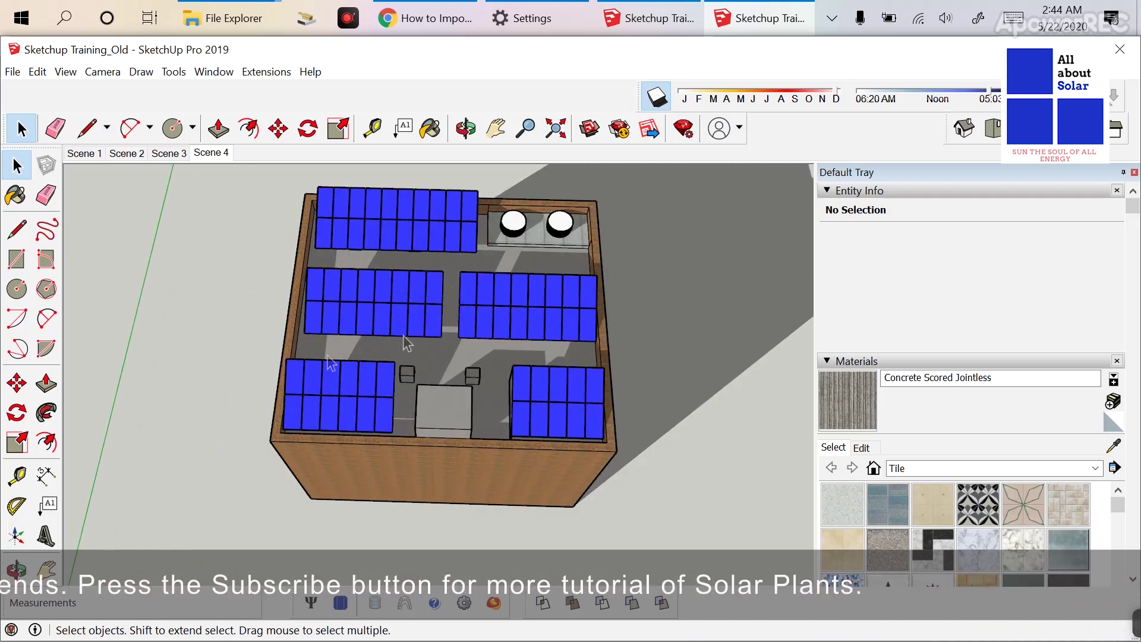
scroll(585, 317, "up", 2)
scroll(512, 446, "up", 1)
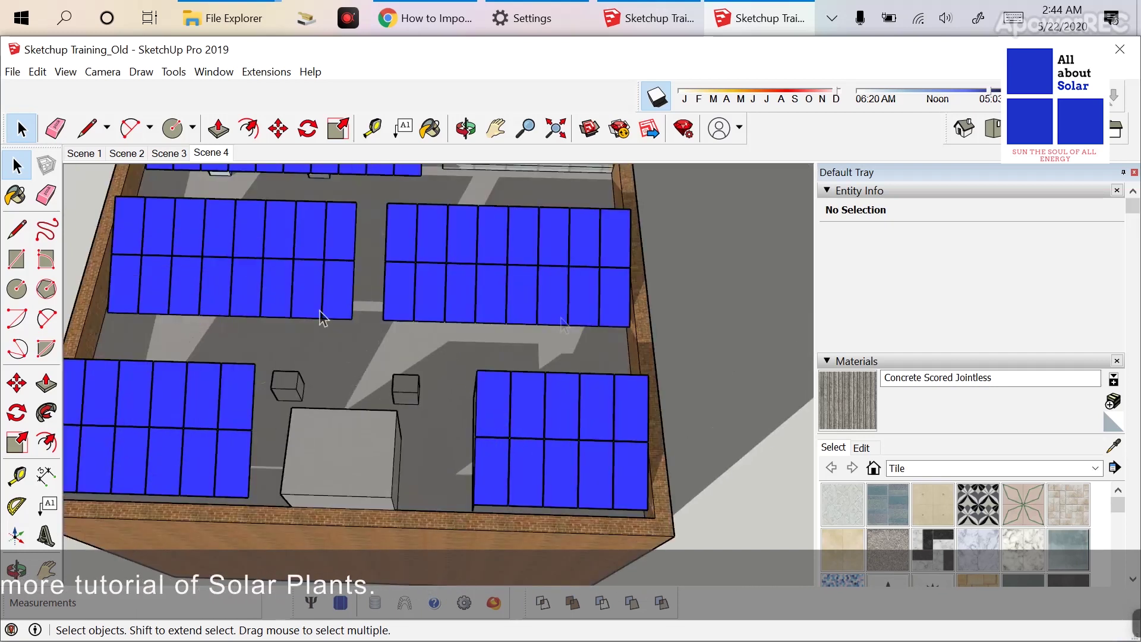
scroll(359, 389, "down", 3)
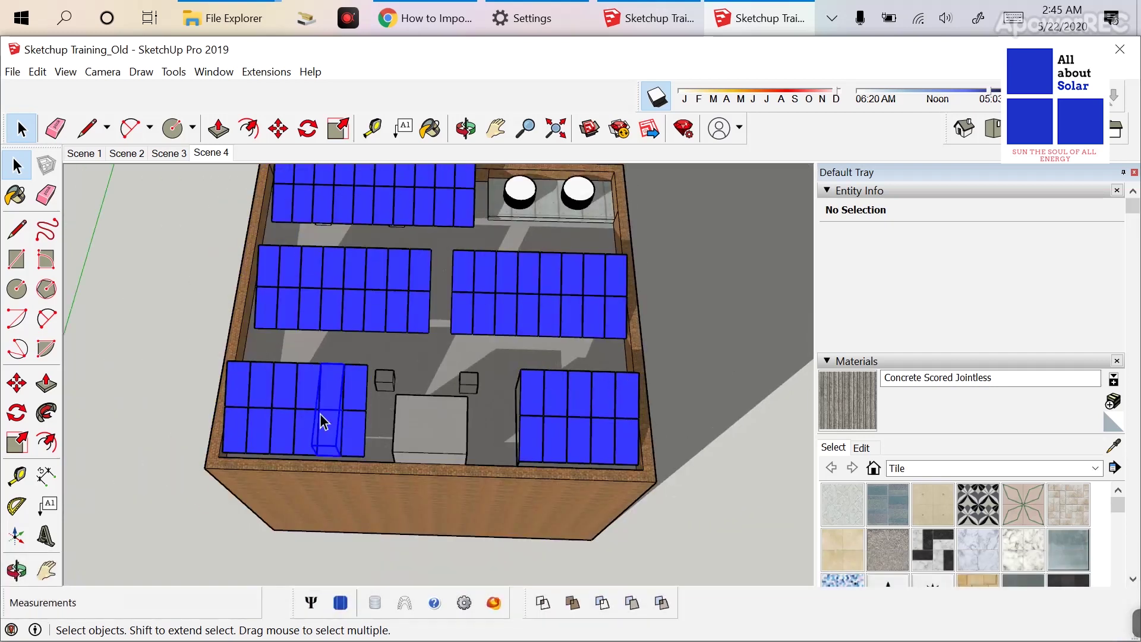
left_click(298, 419)
left_click(235, 416)
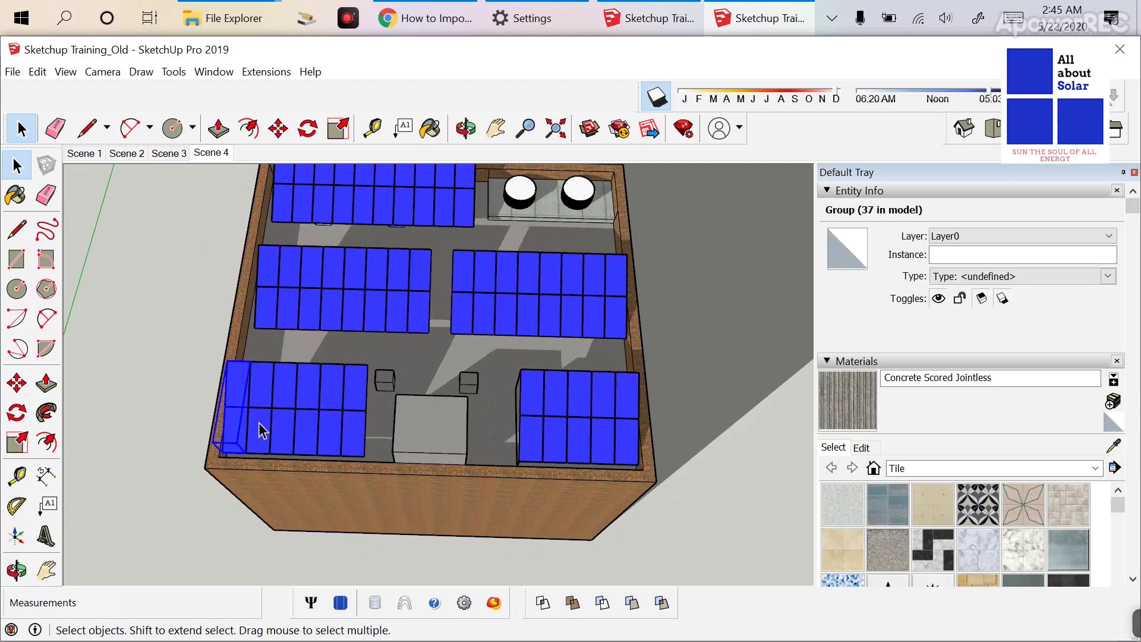
scroll(262, 430, "down", 3)
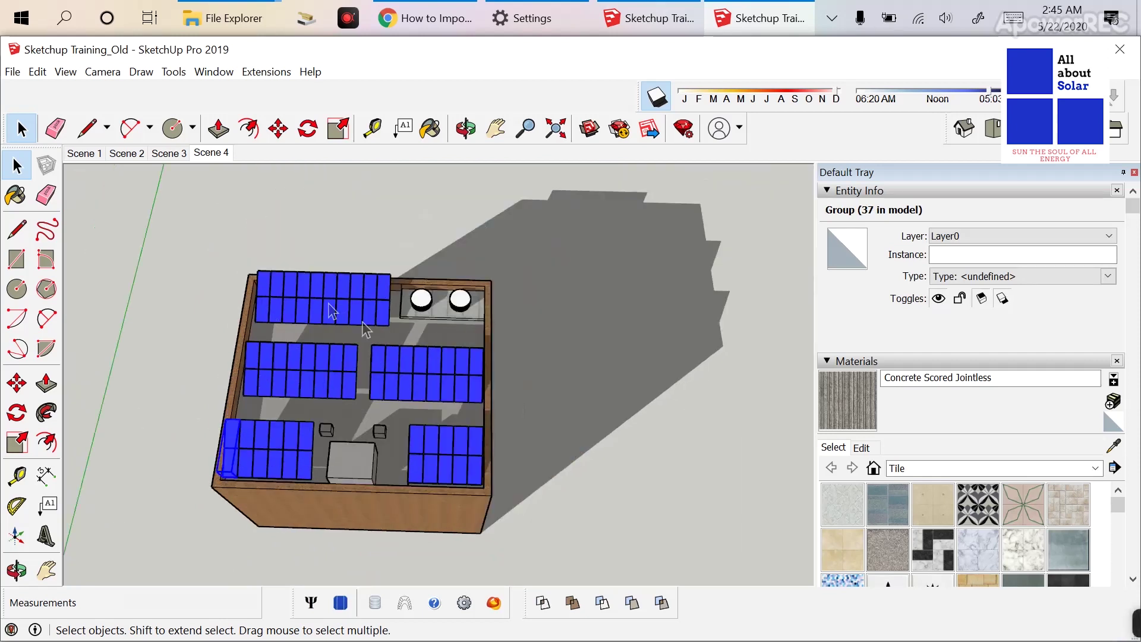
scroll(300, 467, "up", 2)
scroll(301, 466, "up", 3)
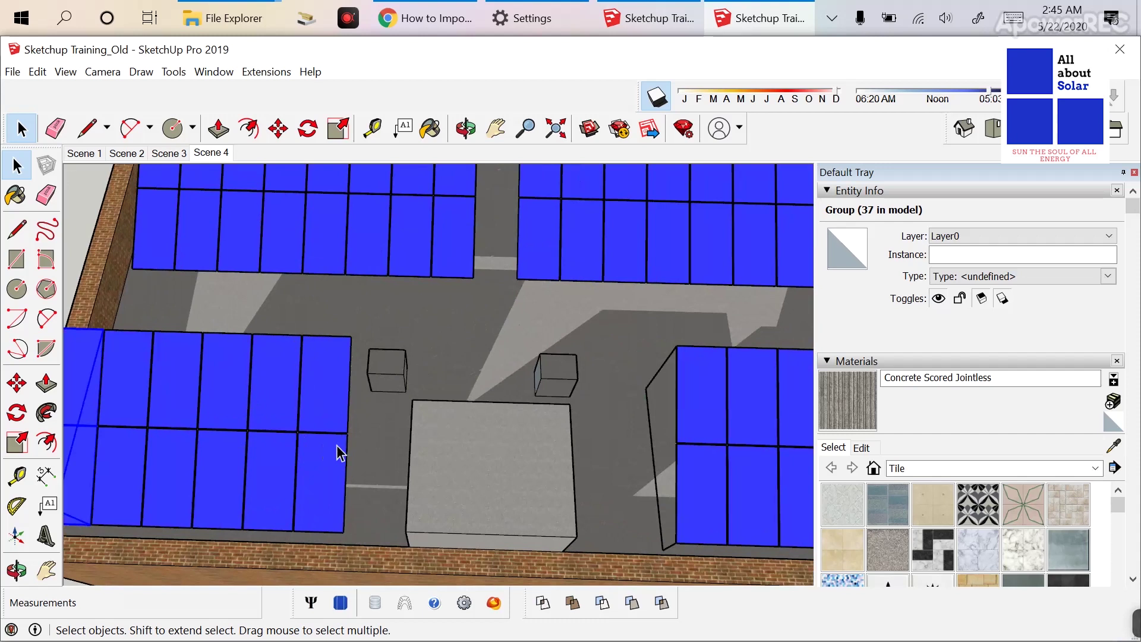
scroll(257, 402, "down", 5)
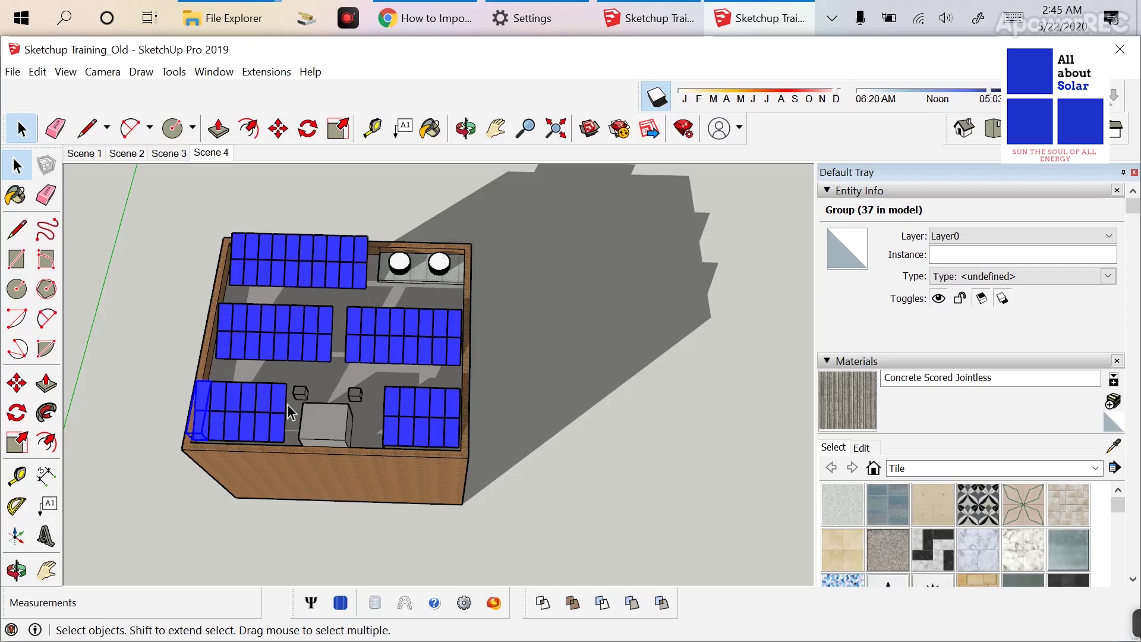
scroll(280, 420, "up", 5)
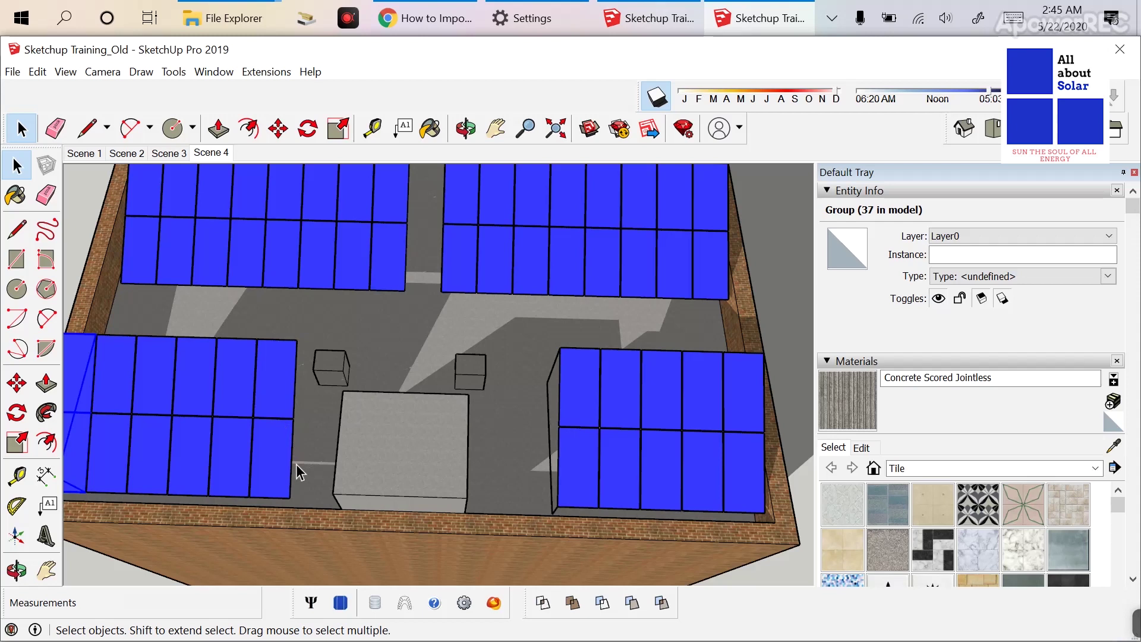
scroll(351, 400, "down", 6)
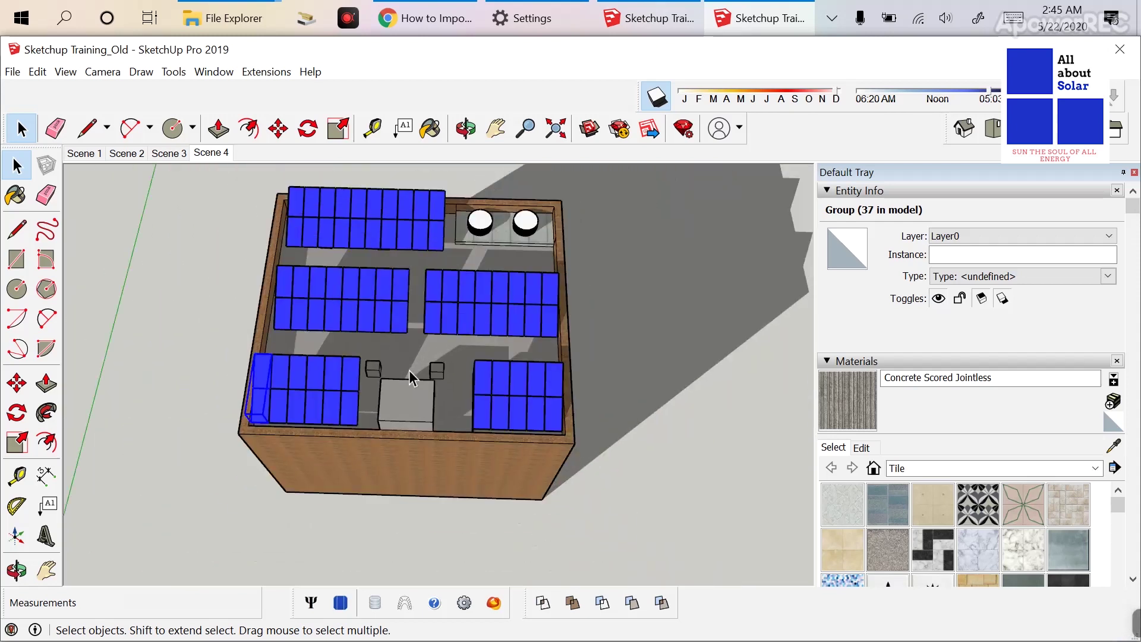
scroll(444, 281, "up", 3)
scroll(397, 339, "down", 5)
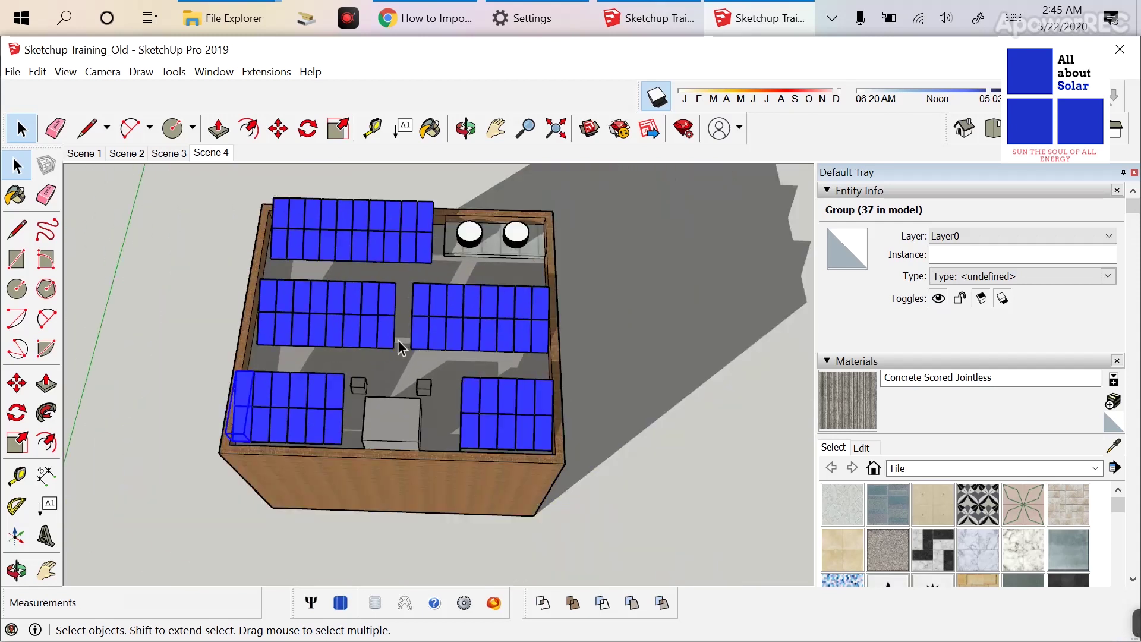
- Set up a 3D model export of Sketchup Training_Old in the 3DS File (*.3ds) format
left_click(13, 72)
mouse_move(42, 343)
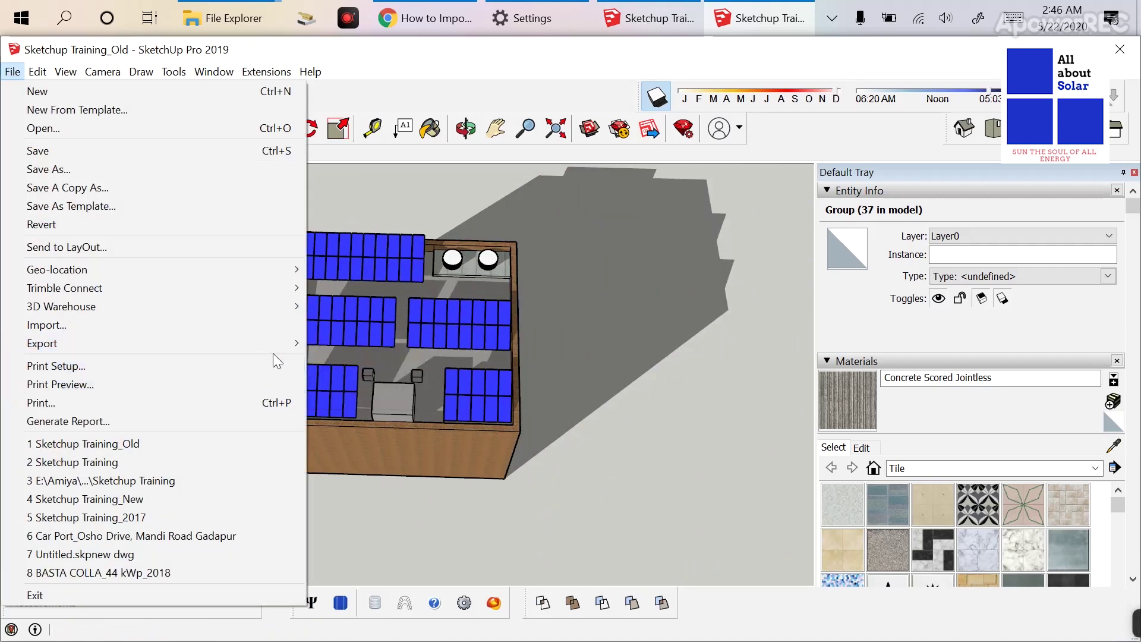
mouse_move(259, 343)
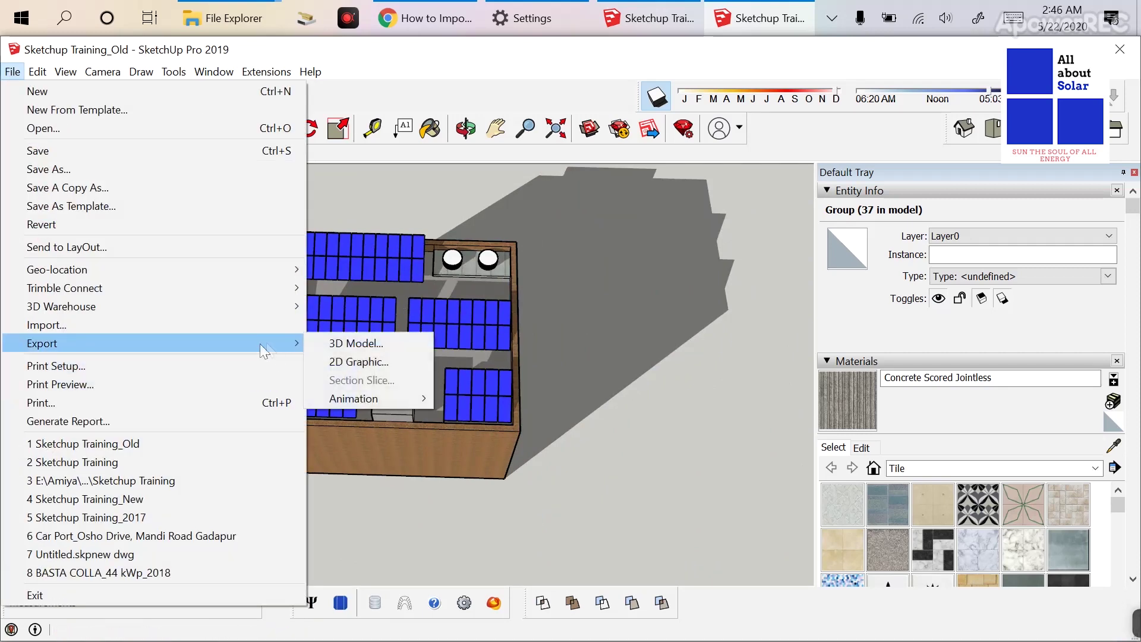
left_click(357, 343)
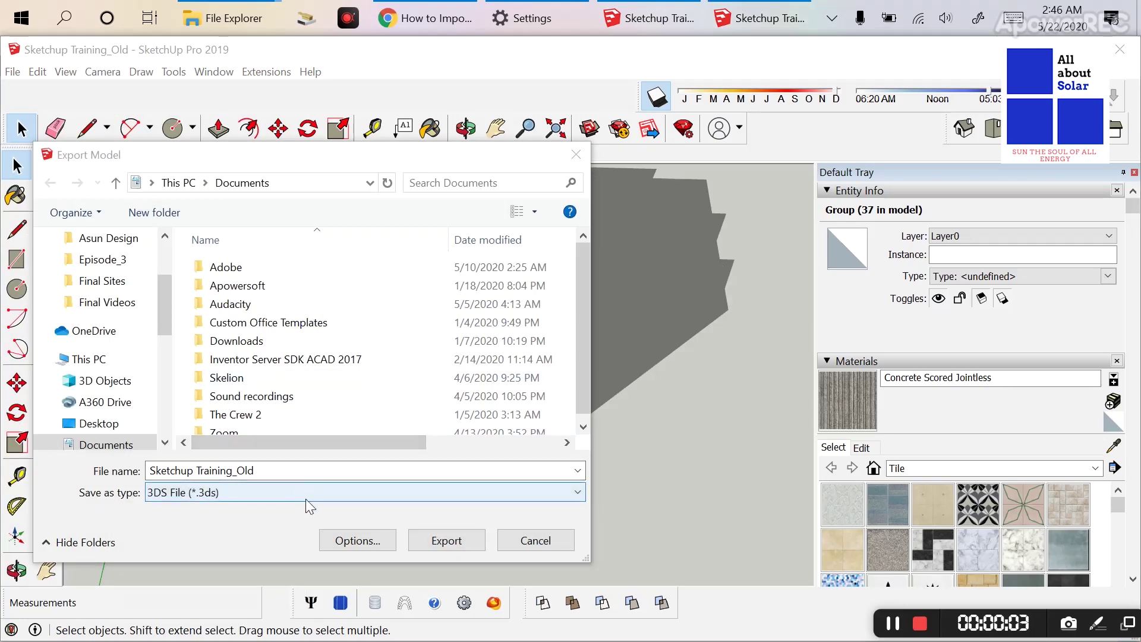
left_click(306, 498)
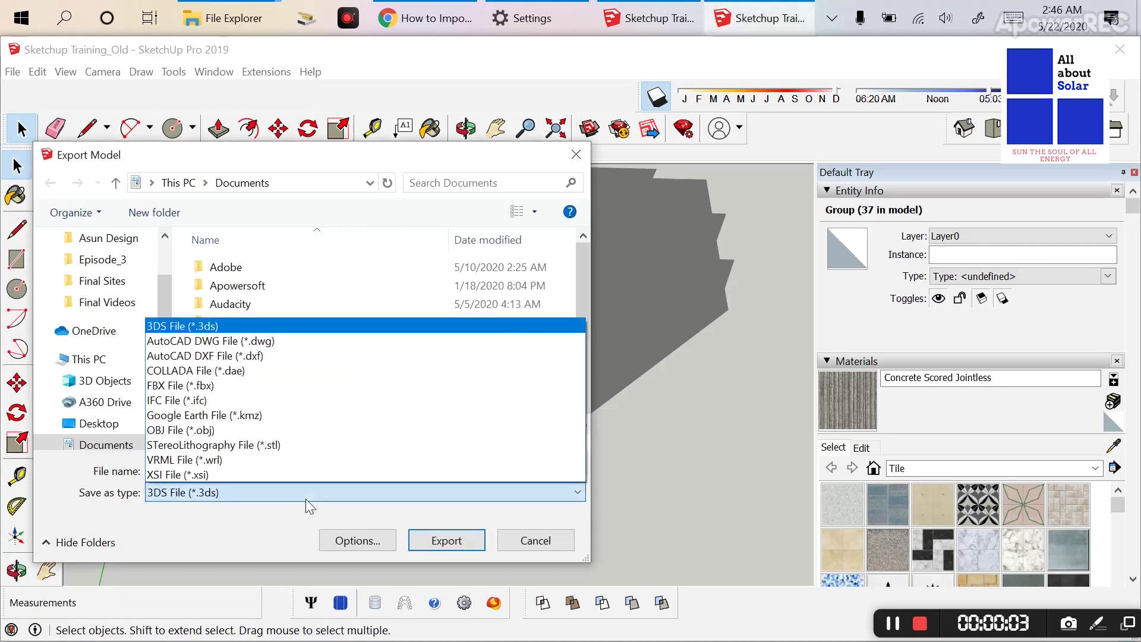
left_click(297, 324)
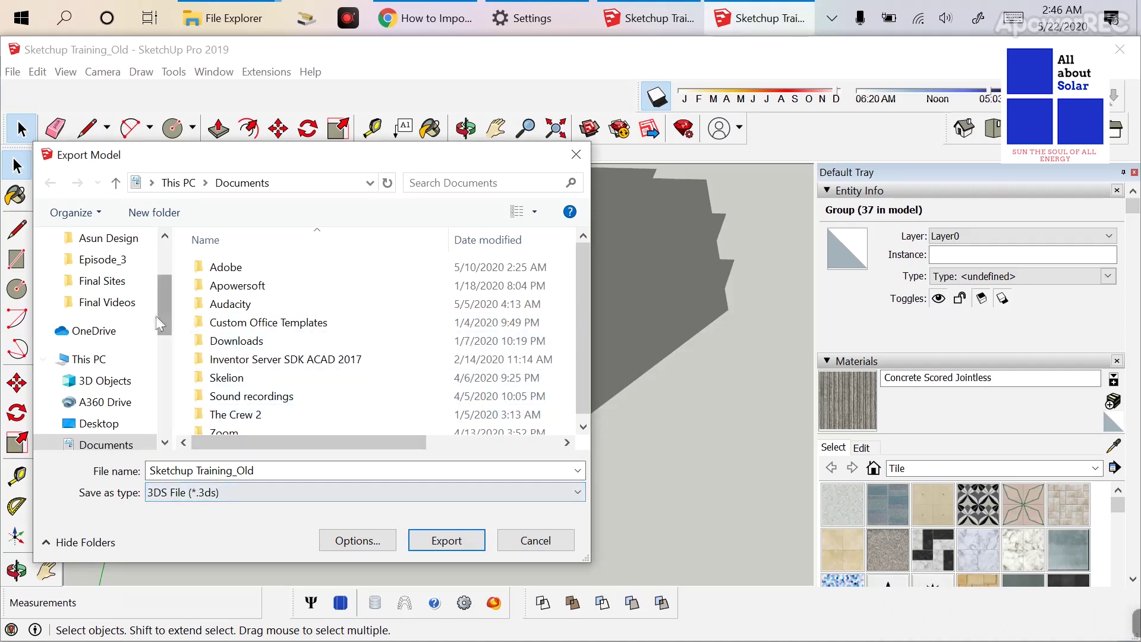
- Save the 3DS export in the H2p folder on USB Drive (G:) and dismiss the export results
scroll(154, 316, "down", 5)
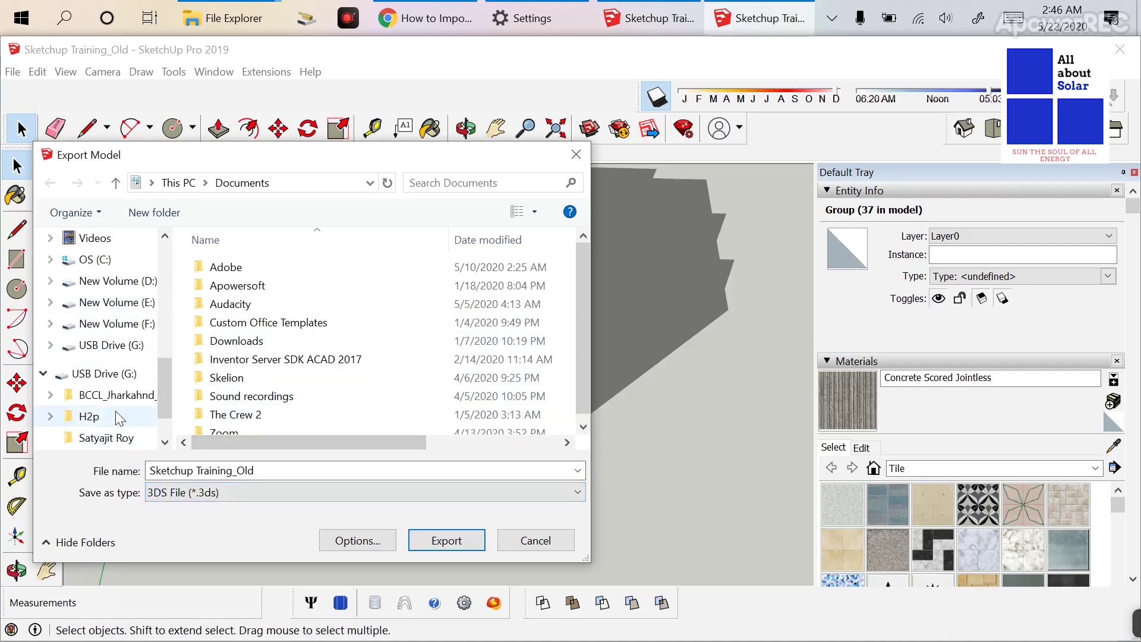
left_click(112, 375)
double_click(280, 286)
left_click(457, 544)
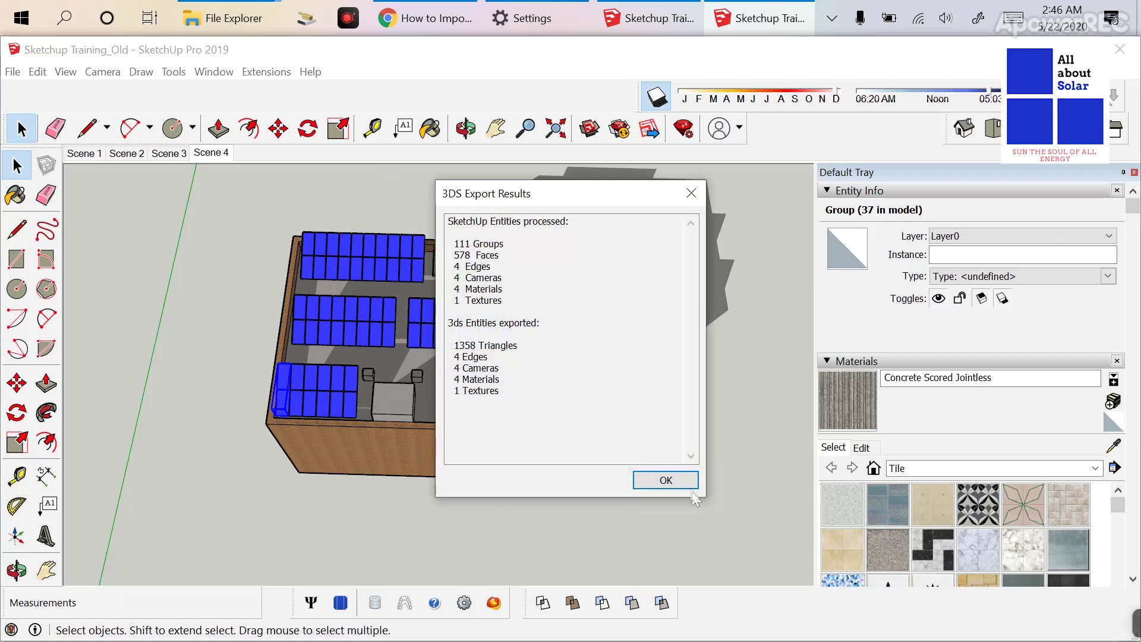
left_click(675, 482)
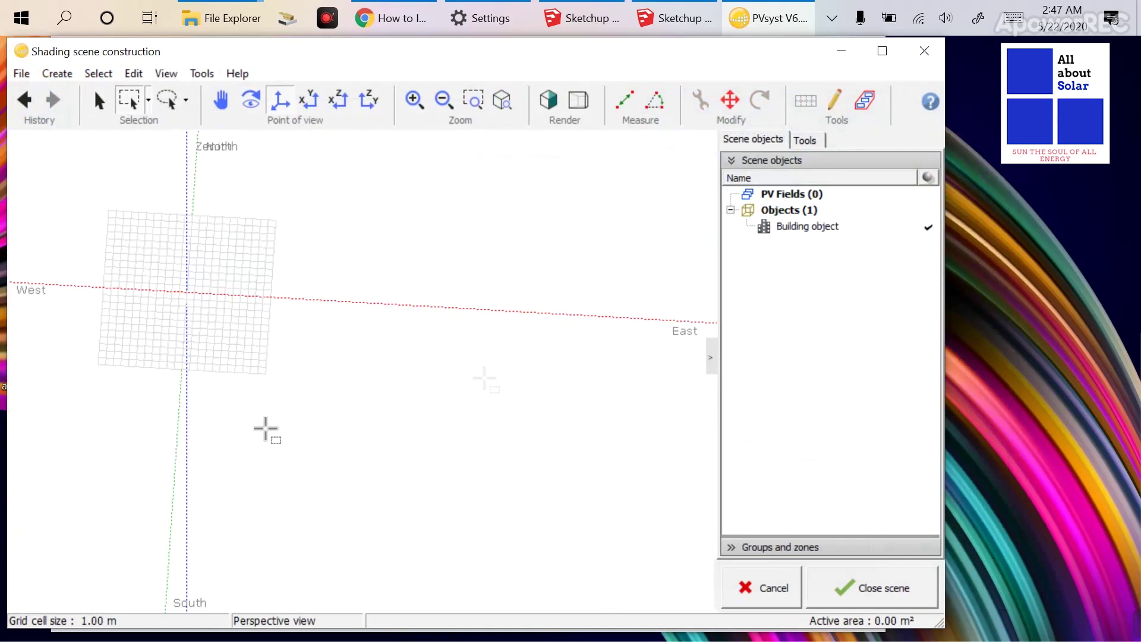
- Switch to PVsyst's shading scene construction and import the exported model as a 3D scene from the H2p folder on USB Drive (G:)
scroll(568, 369, "down", 3)
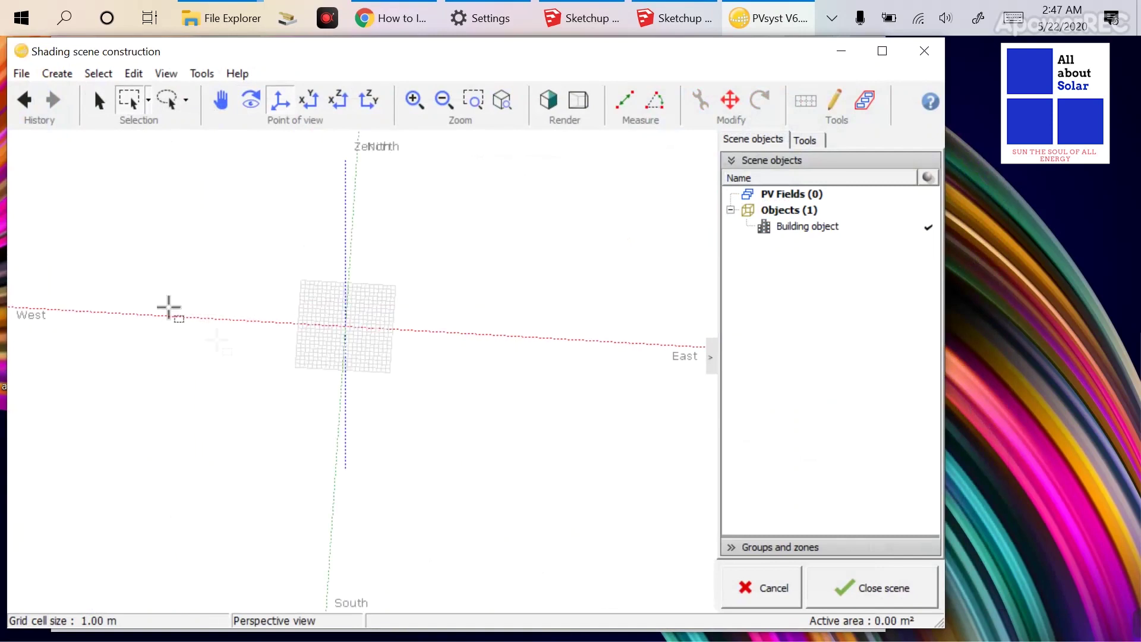
scroll(301, 319, "up", 8)
scroll(608, 284, "up", 3)
mouse_move(385, 299)
middle_mouse_down()
mouse_move(416, 303)
mouse_move(406, 305)
middle_mouse_up()
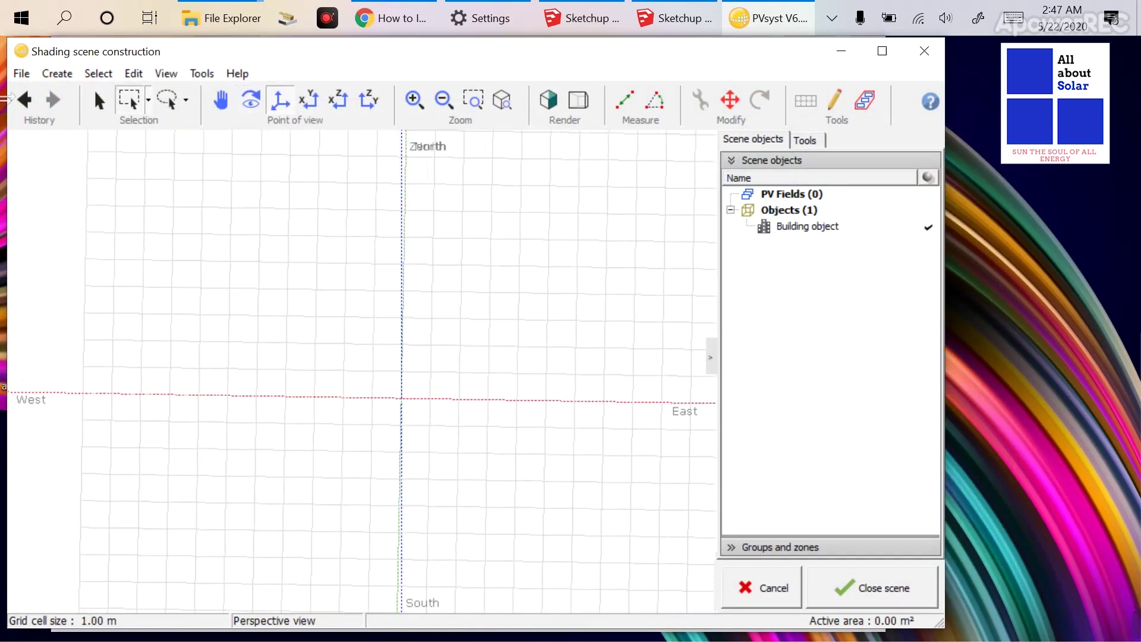
left_click(21, 73)
mouse_move(54, 172)
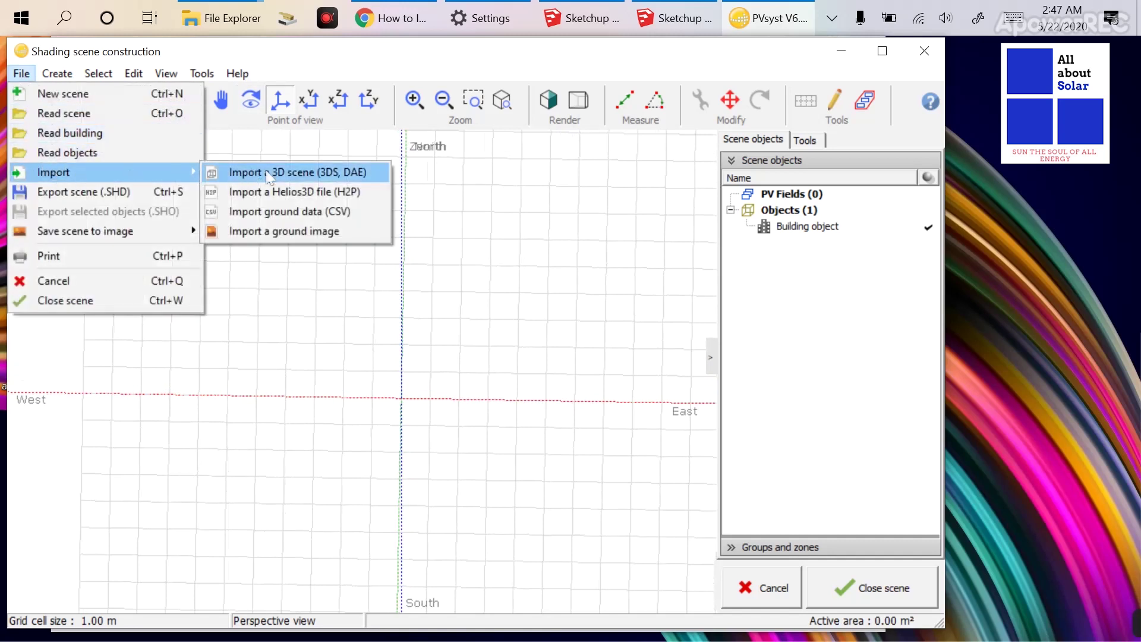
left_click(299, 174)
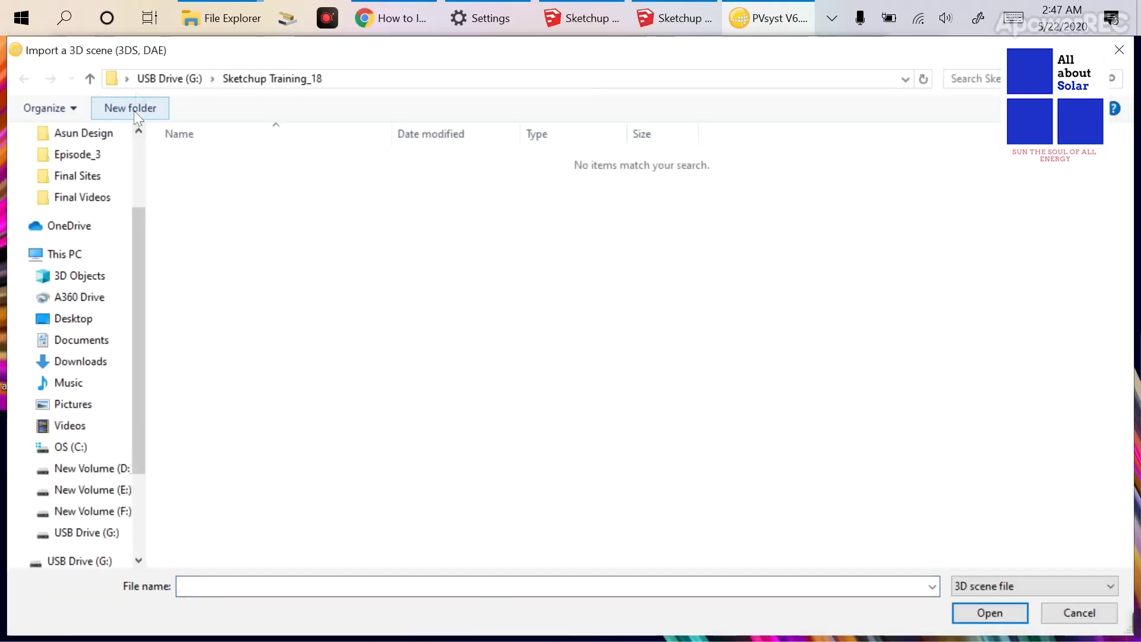
left_click(89, 78)
double_click(257, 181)
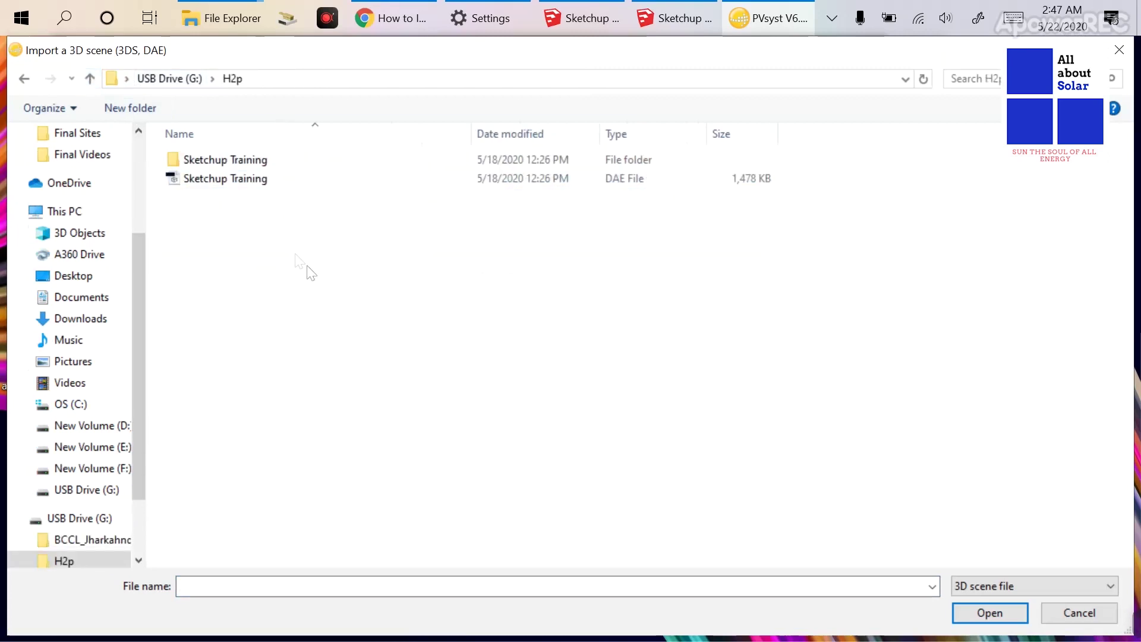
left_click(980, 586)
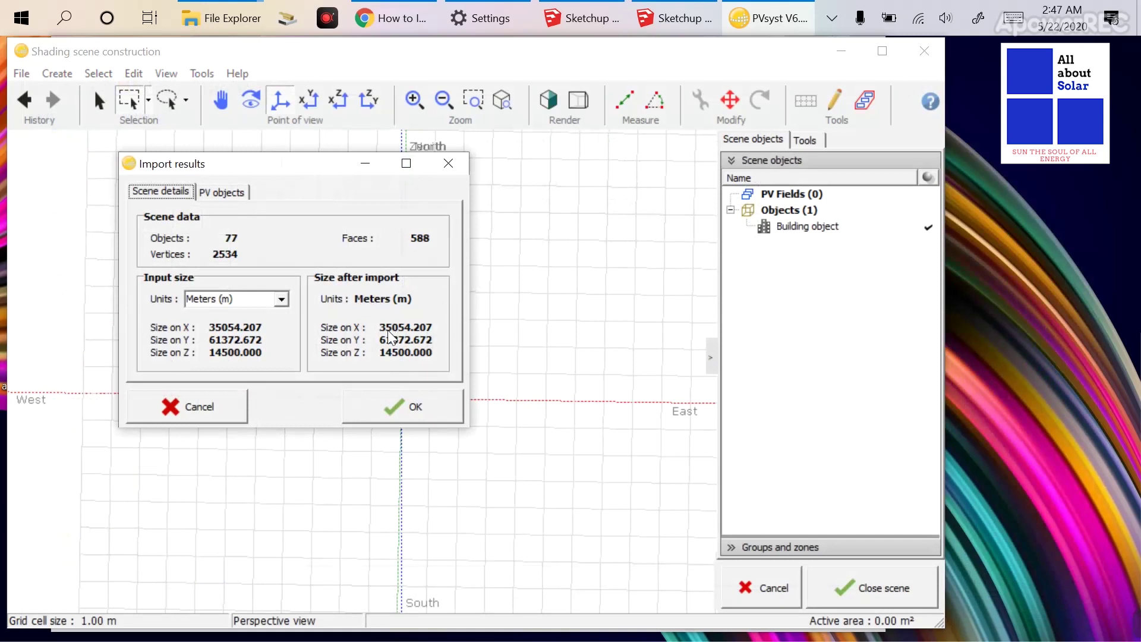
- Check the identified PV materials, set the input units to Millimeters (mm) and accept the scene import
left_click(239, 198)
left_click(181, 193)
left_click(219, 196)
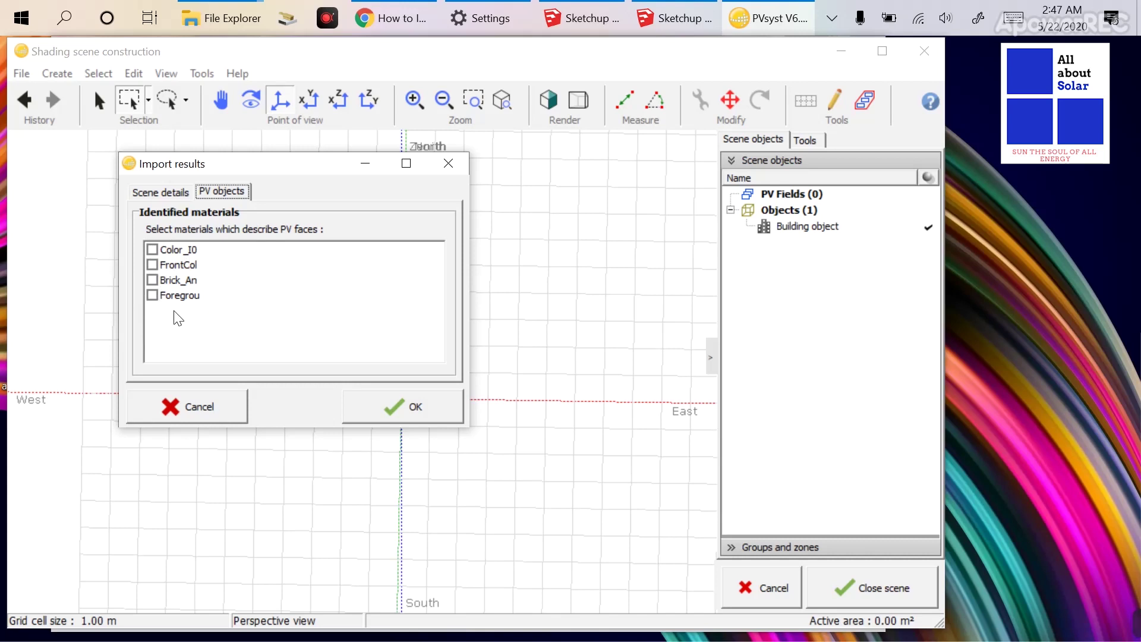
left_click(161, 190)
left_click(269, 299)
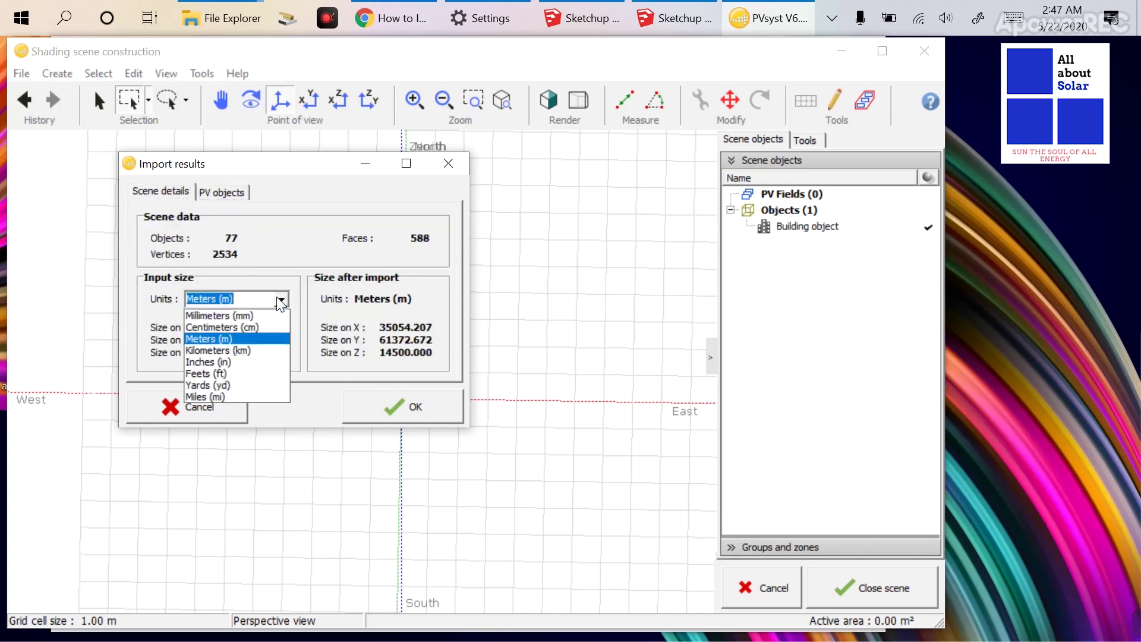
left_click(260, 320)
left_click(426, 408)
- Select the whole imported building, rotate it half a turn in azimuth around the scene origin, and close the shading scene
scroll(381, 419, "up", 6)
scroll(400, 384, "down", 4)
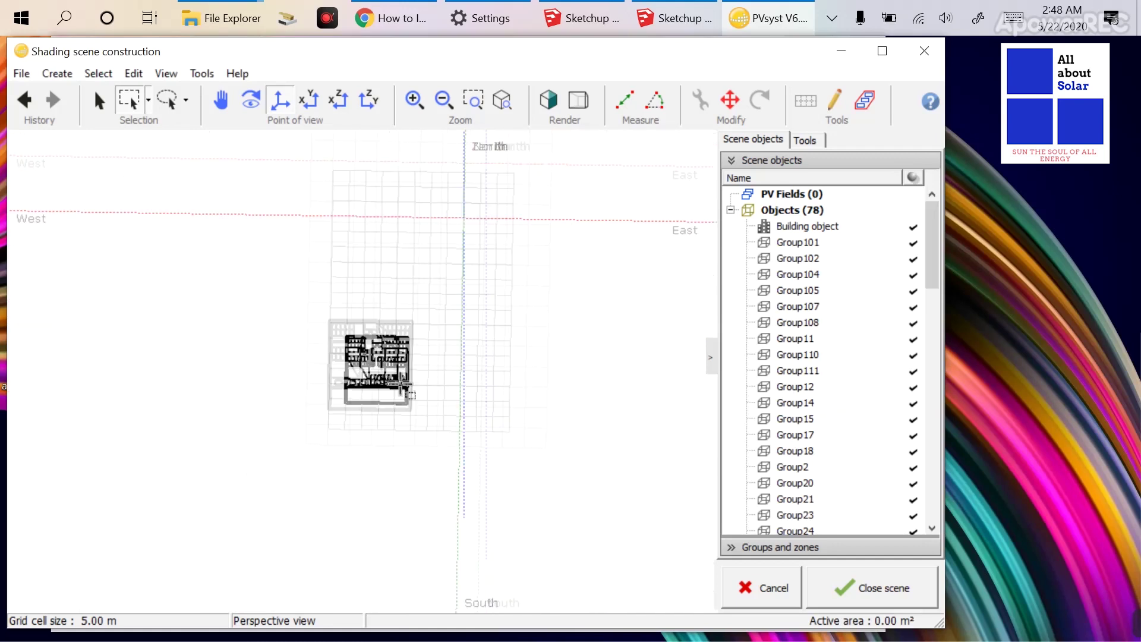
scroll(401, 352, "up", 3)
left_click_drag(474, 280, 178, 529)
left_click(731, 100)
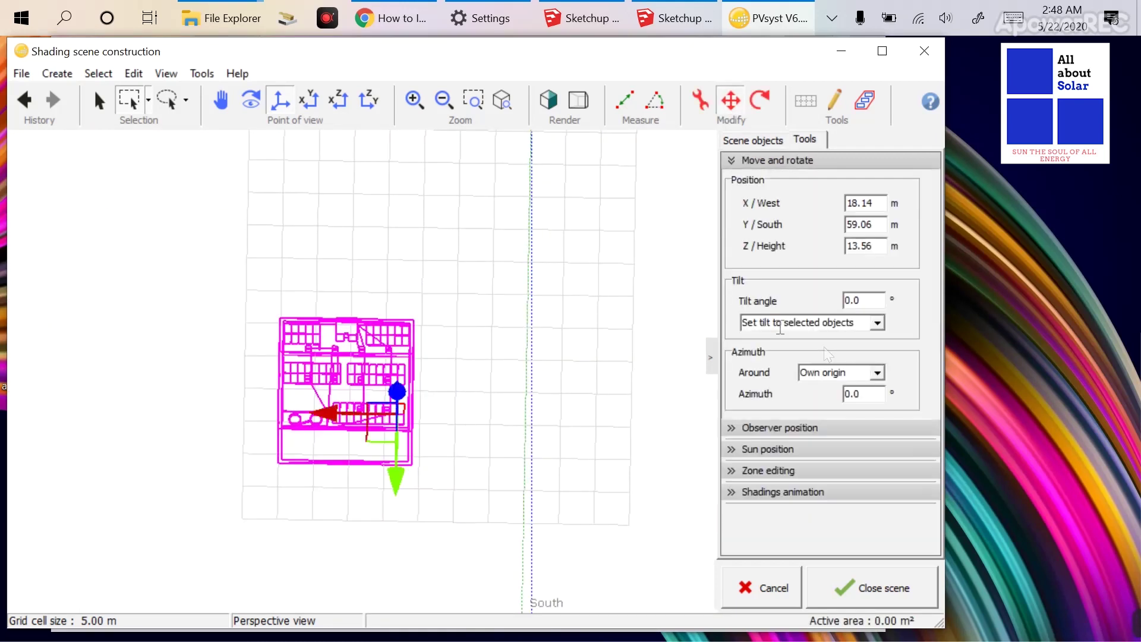
left_click(877, 373)
left_click(820, 396)
key("Return")
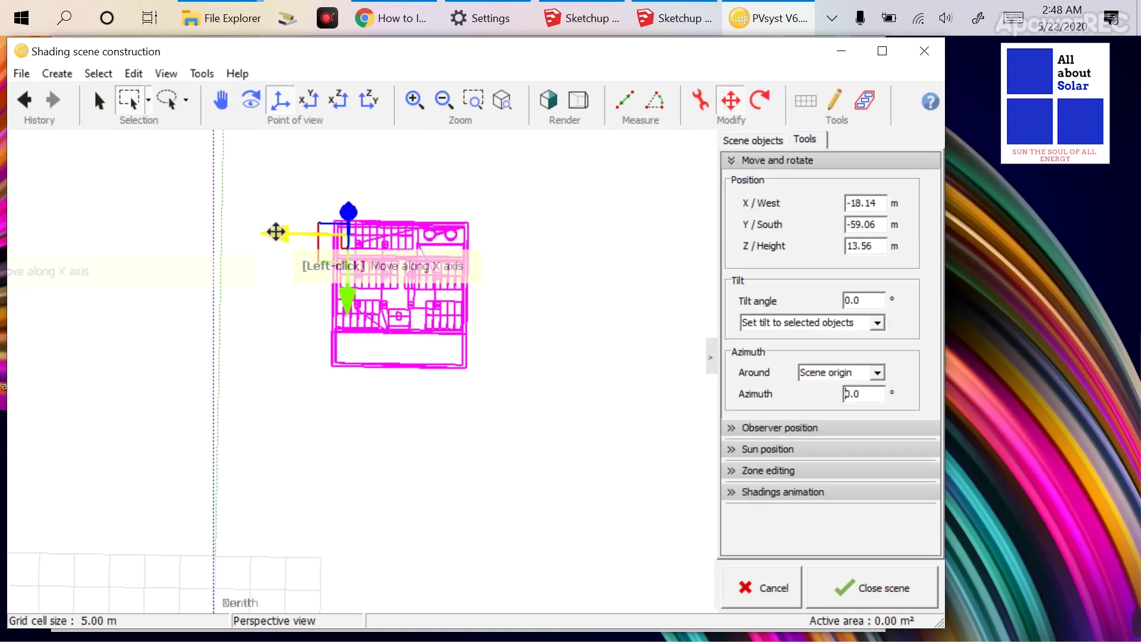
left_click(916, 594)
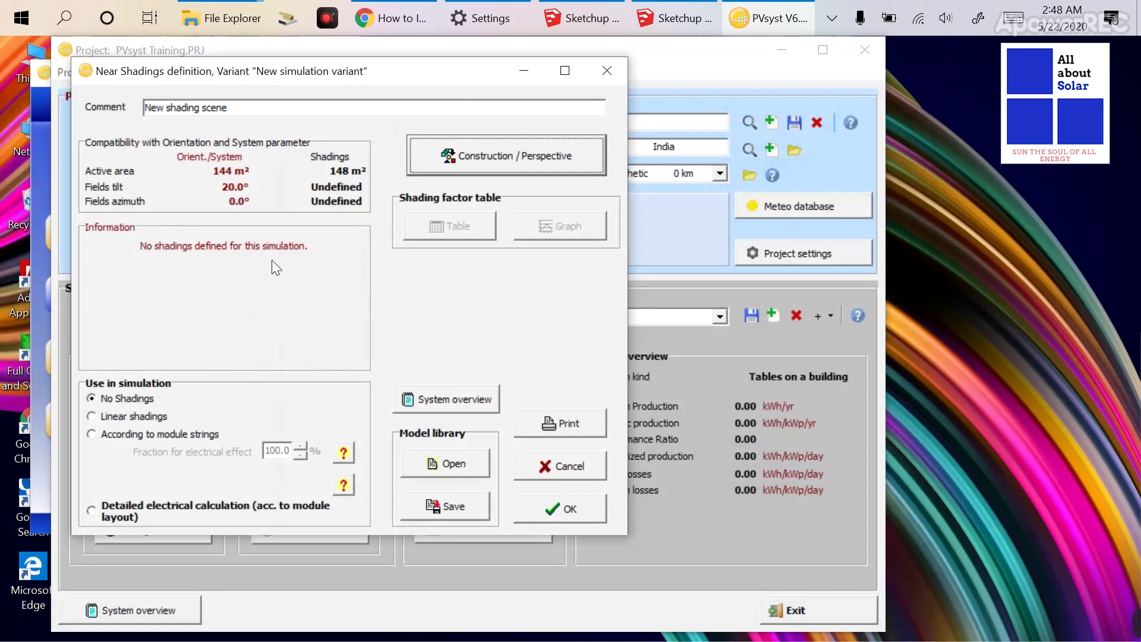
key("alt+Tab")
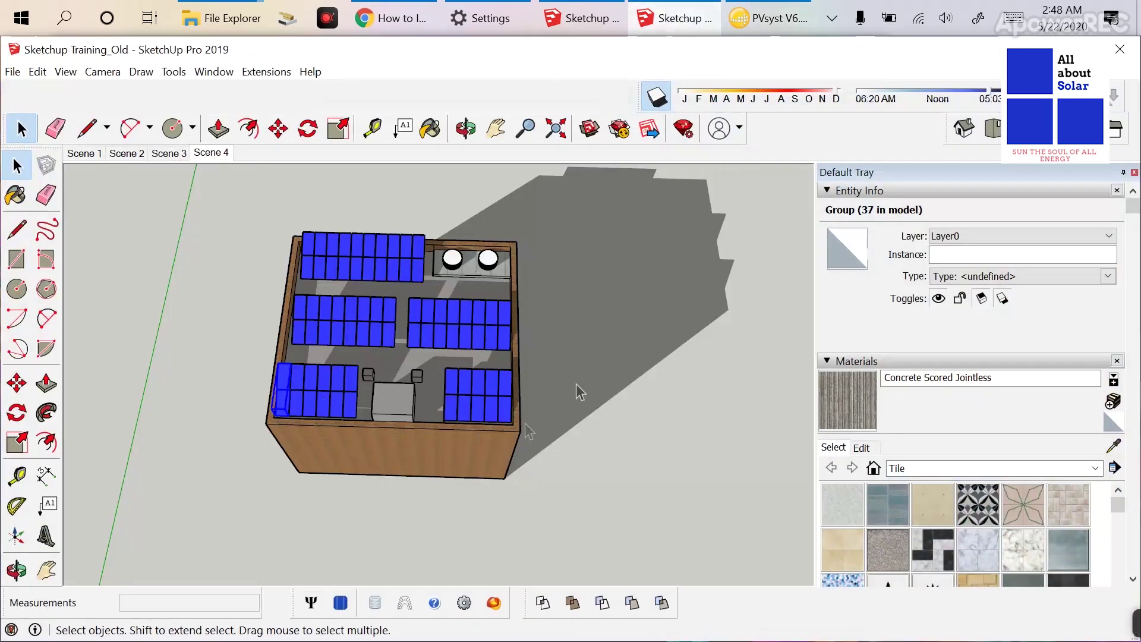
left_click(633, 371)
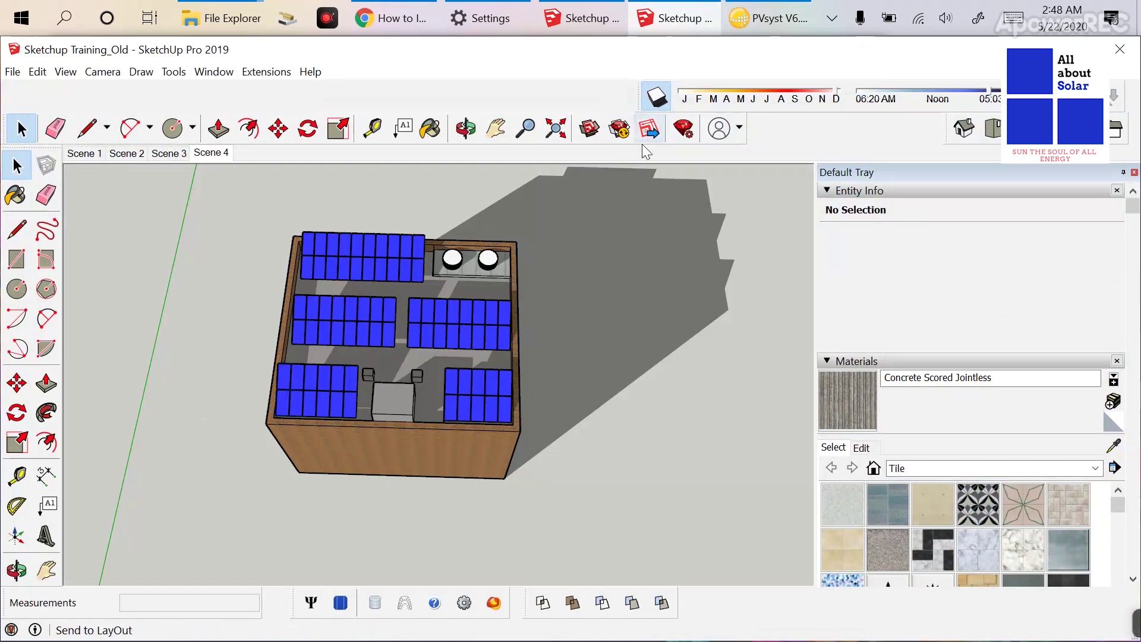
left_click(767, 18)
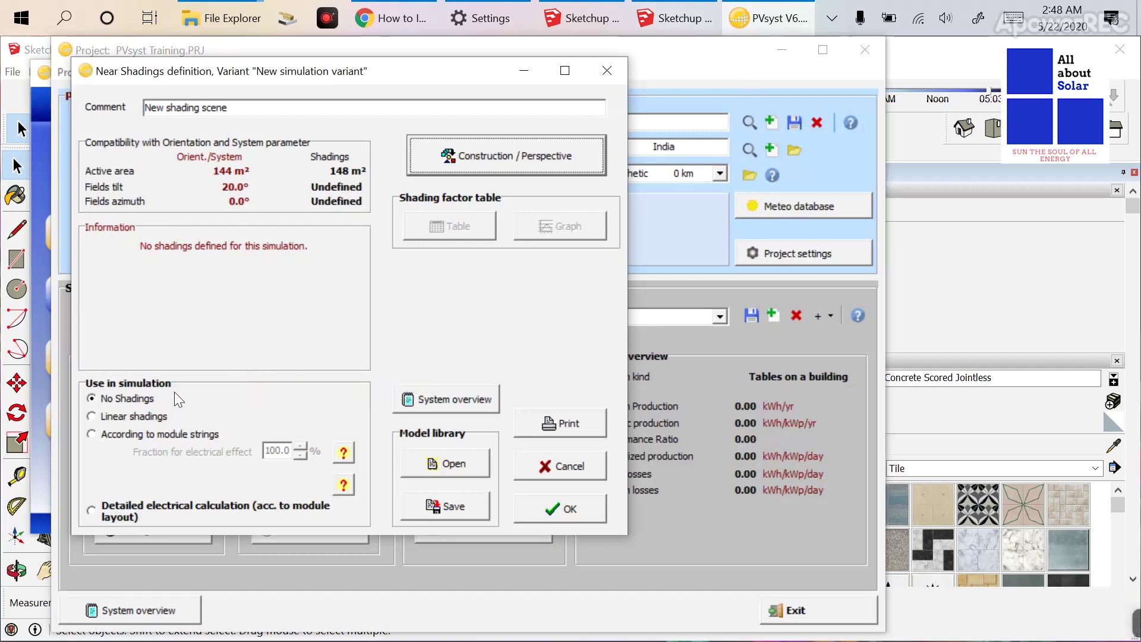
- Reopen the shading scene construction and delete the entire imported building with all its groups
left_click(514, 159)
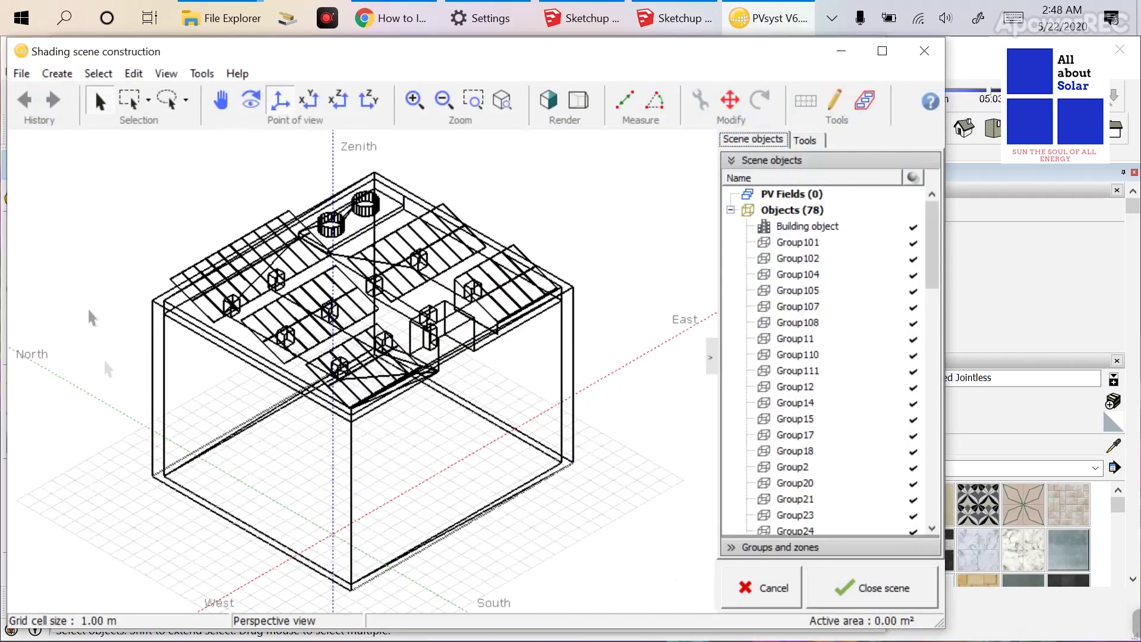
scroll(439, 404, "down", 6)
middle_click_drag(600, 280, 390, 446)
left_click_drag(389, 445, 405, 444)
left_click(99, 101)
left_click(130, 99)
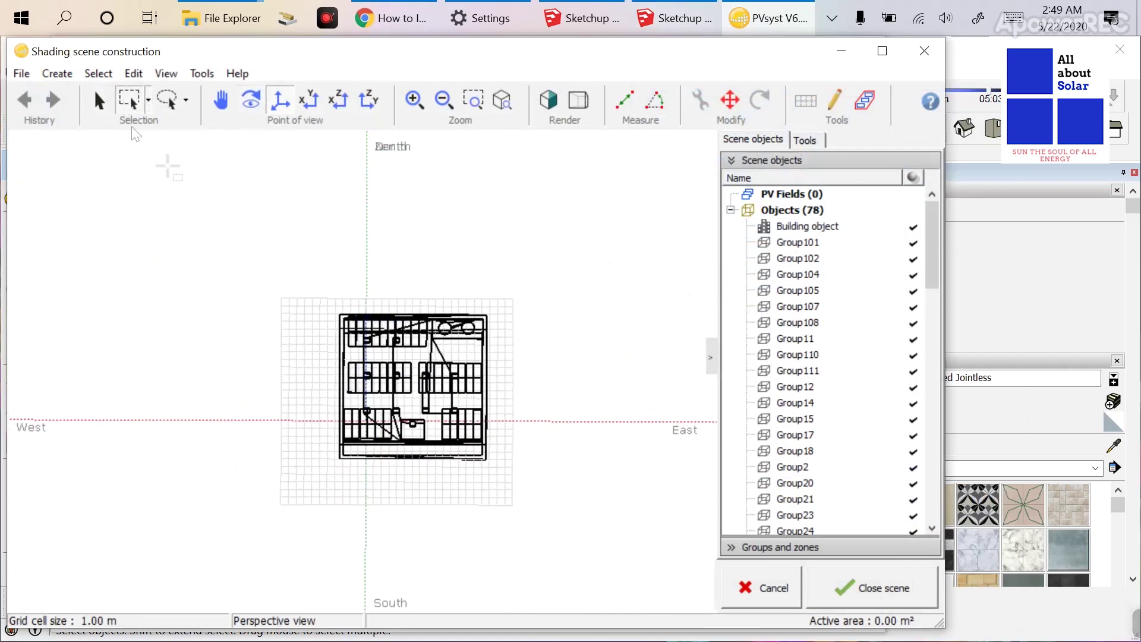
left_click_drag(531, 260, 237, 507)
key("Delete")
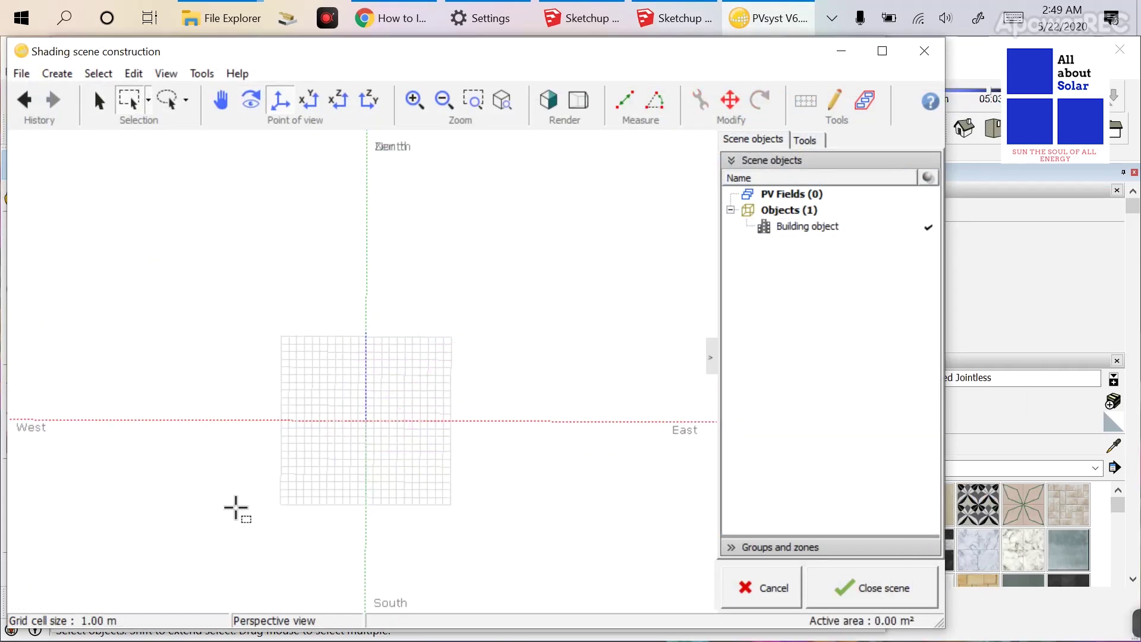
- Switch to SketchUp, select the flat rectangular face beside the building and open the Multiple faces panel settings for it
left_click(841, 51)
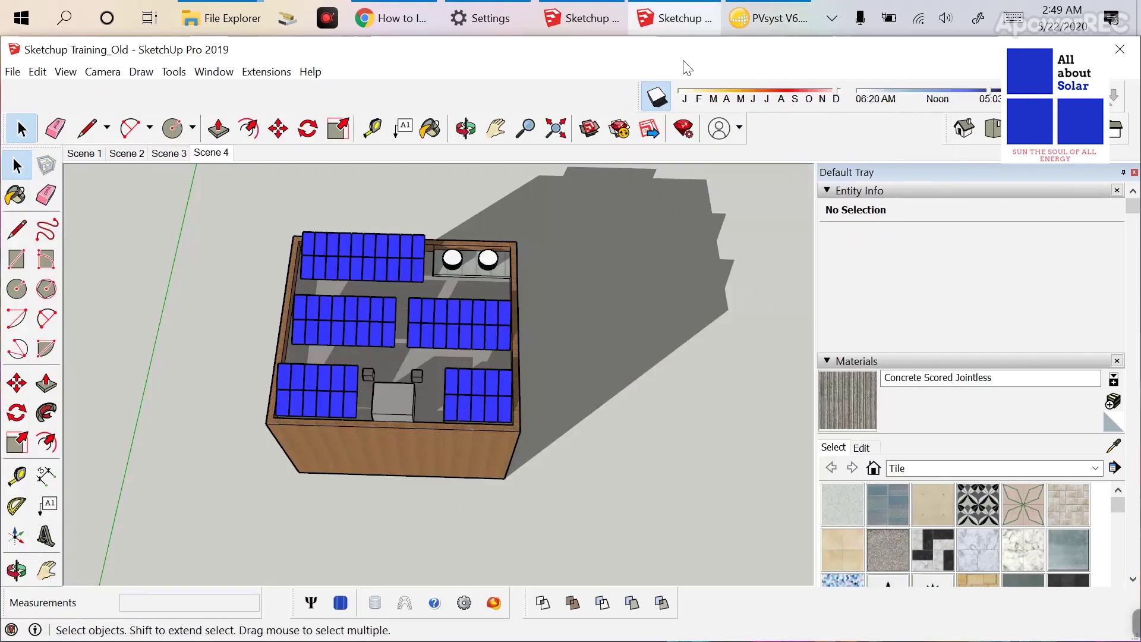
key("space")
middle_click_drag(339, 497, 467, 387)
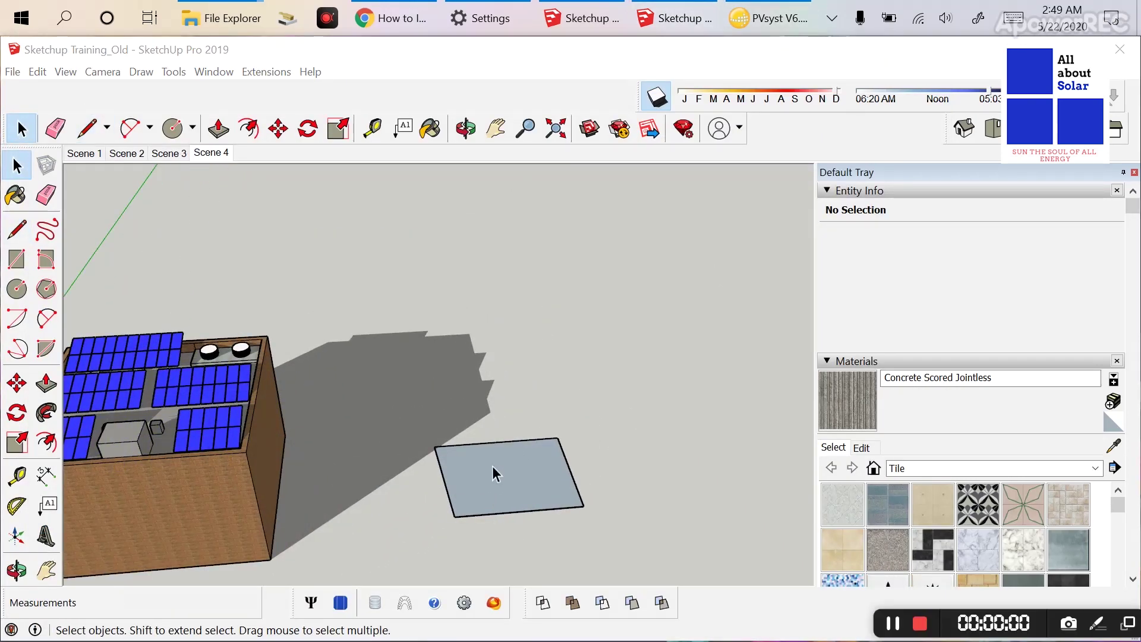
middle_click_drag(494, 469, 525, 468)
left_click(517, 468)
scroll(401, 470, "up", 3)
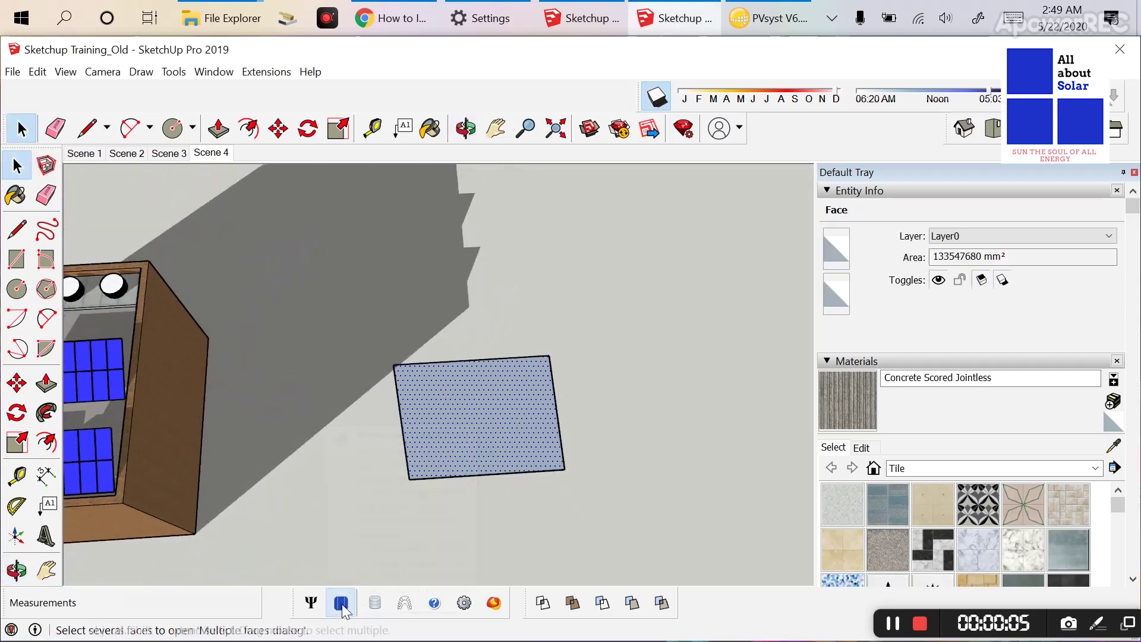
left_click(340, 603)
- Change the panel component to the Renewsys:Deserv 330 Wp module from the User PV database
scroll(548, 297, "down", 5)
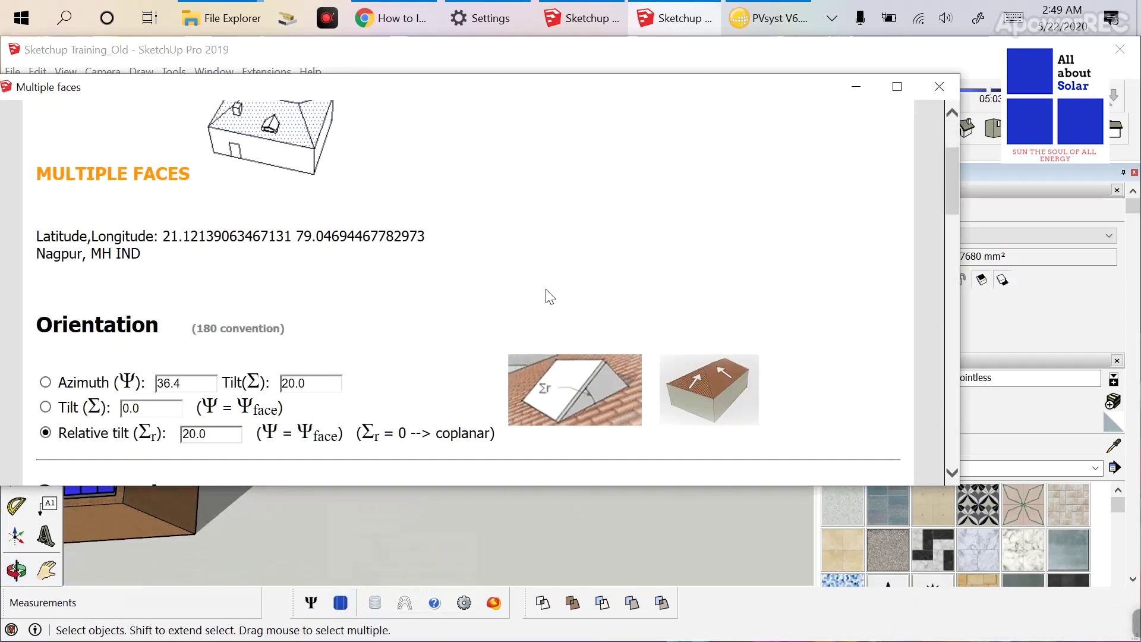
left_click(293, 237)
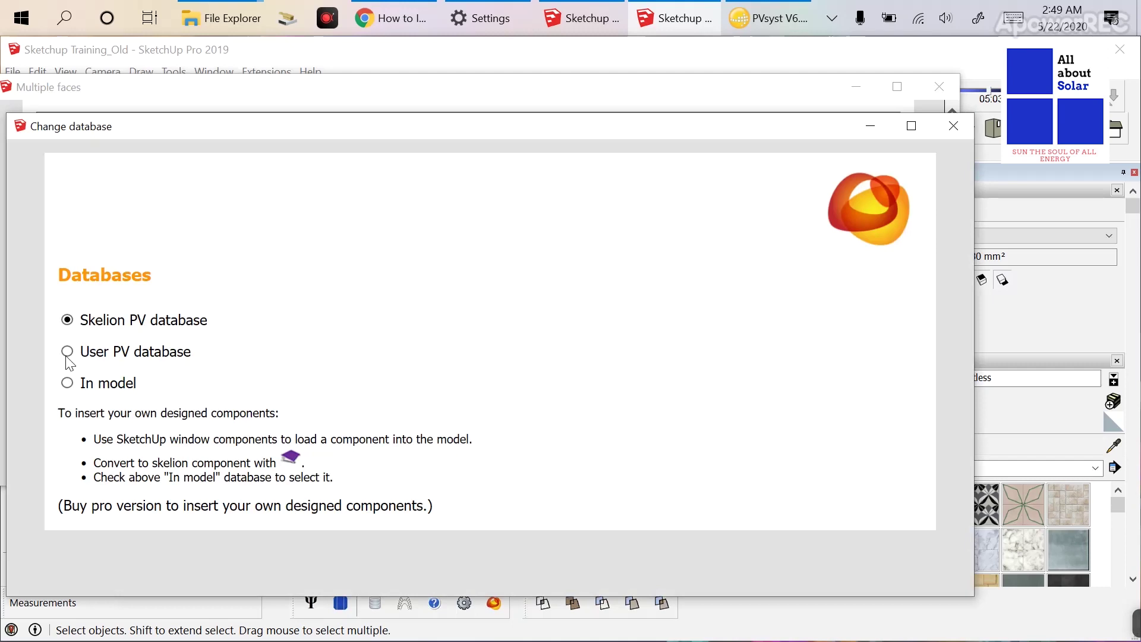
left_click(954, 125)
left_click(465, 234)
left_click(488, 264)
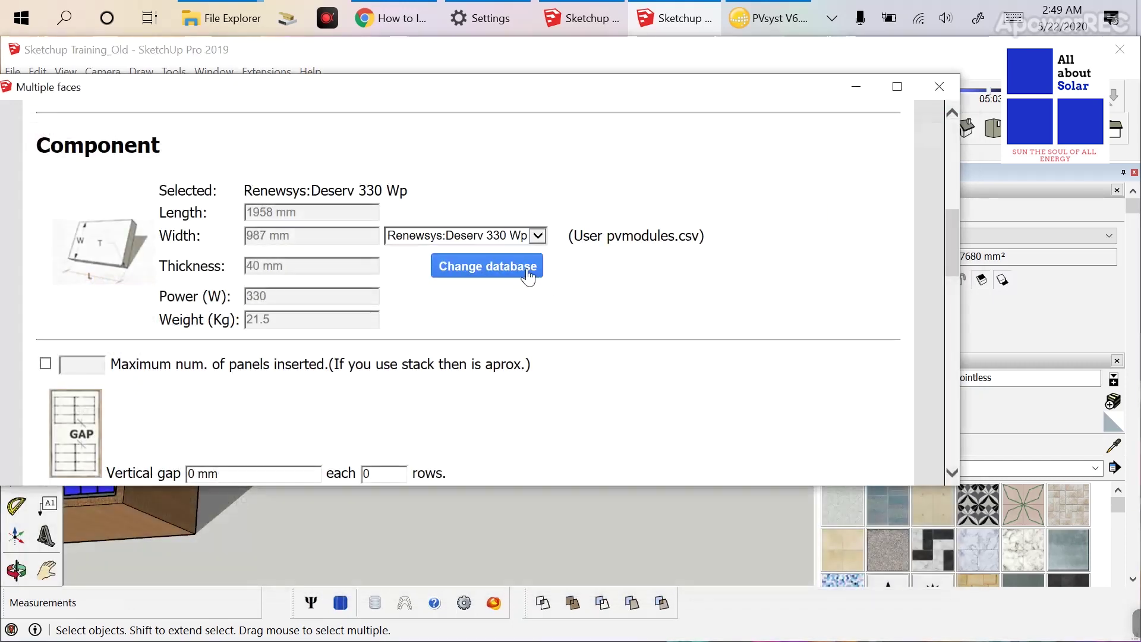
left_click(524, 270)
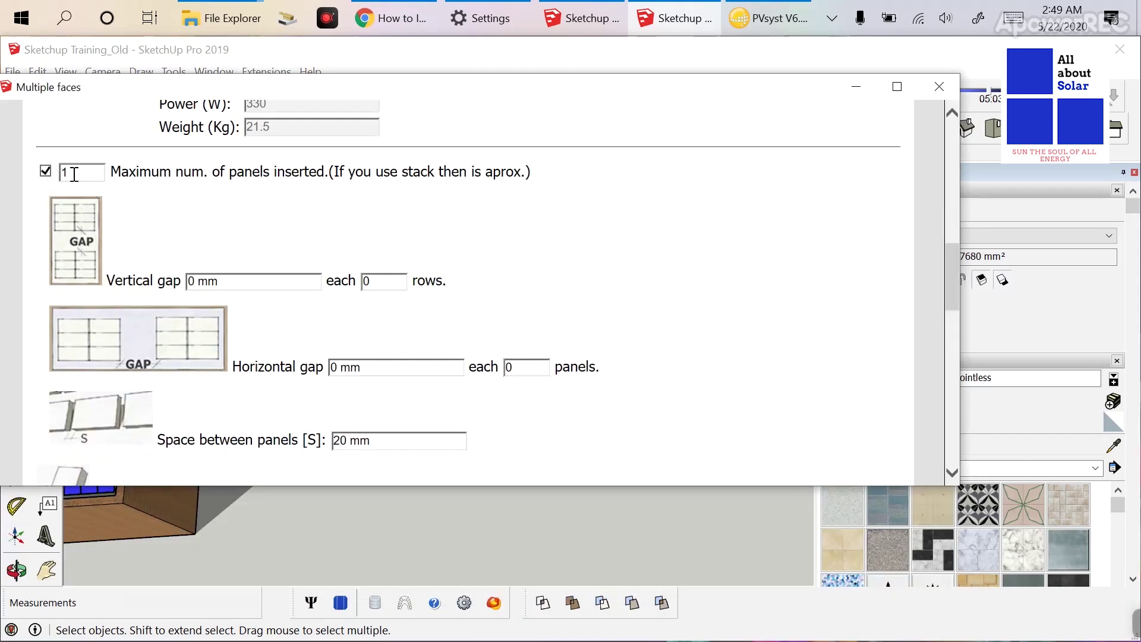
- Limit the maximum number of panels, adjust the stack components and insert the panels on the rectangular face
double_click(74, 174)
scroll(635, 291, "down", 4)
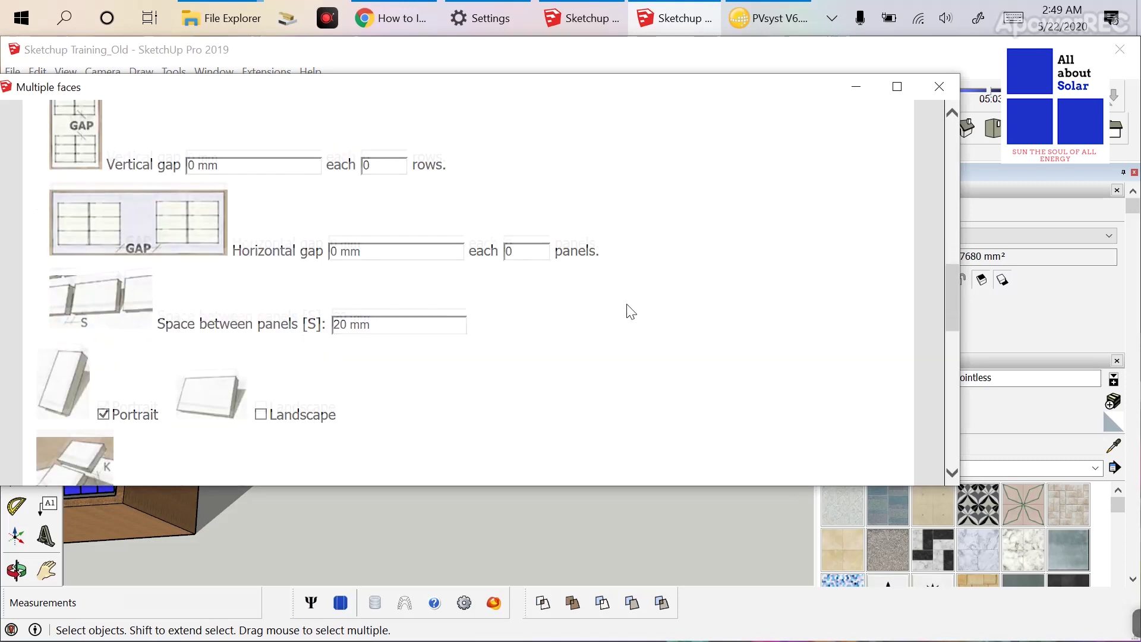
scroll(270, 297, "down", 2)
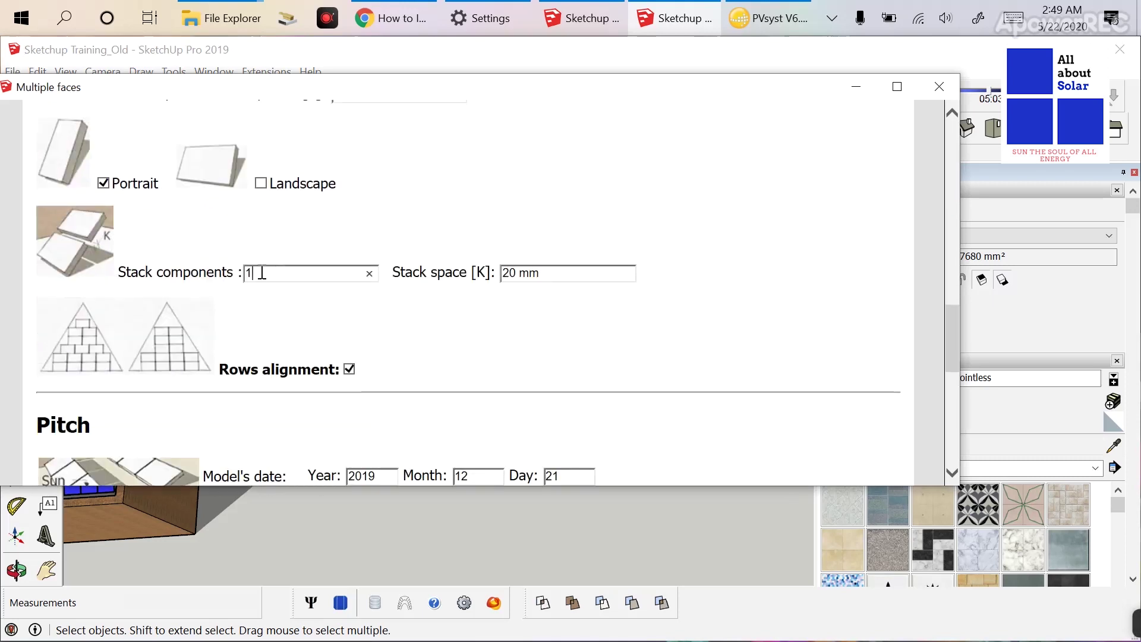
scroll(601, 376, "down", 7)
left_click(469, 305)
scroll(356, 423, "up", 1)
scroll(440, 394, "up", 5)
scroll(439, 413, "down", 3)
middle_click_drag(309, 428, 392, 369)
scroll(392, 356, "down", 6)
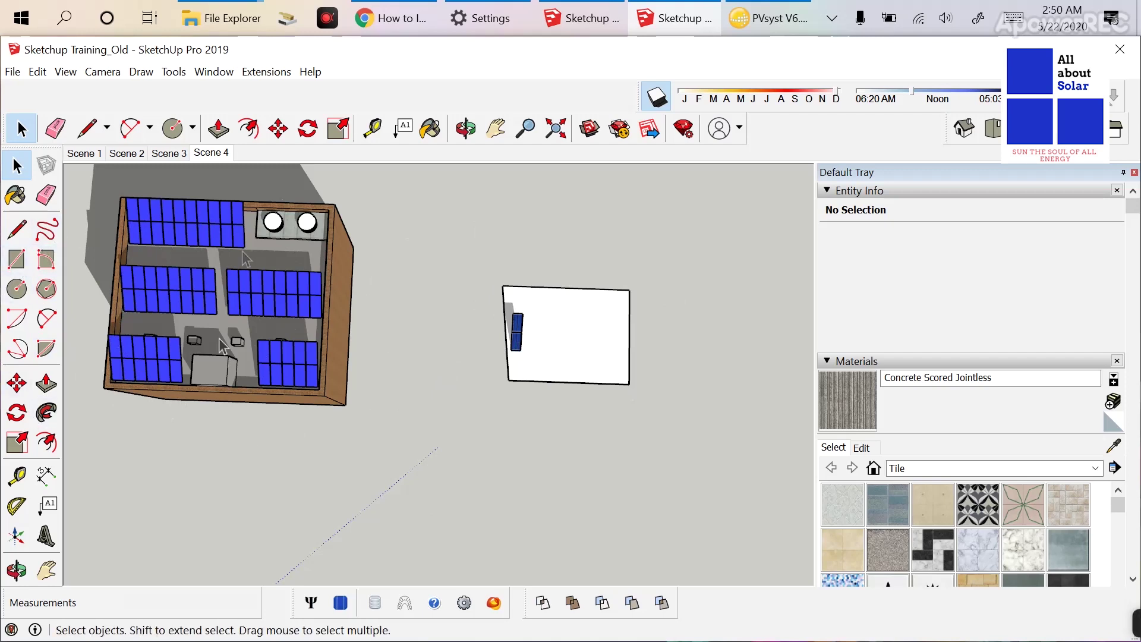
- Remove the newly inserted panels from the rectangular face beside the building
left_click(512, 334)
left_click(482, 347)
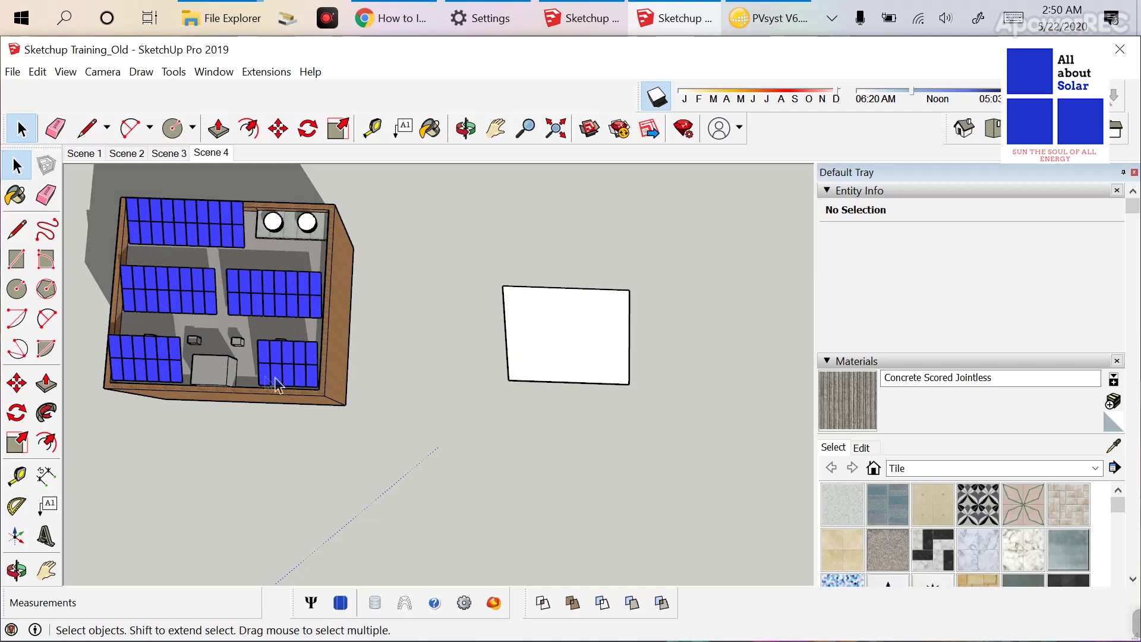
scroll(290, 371, "up", 4)
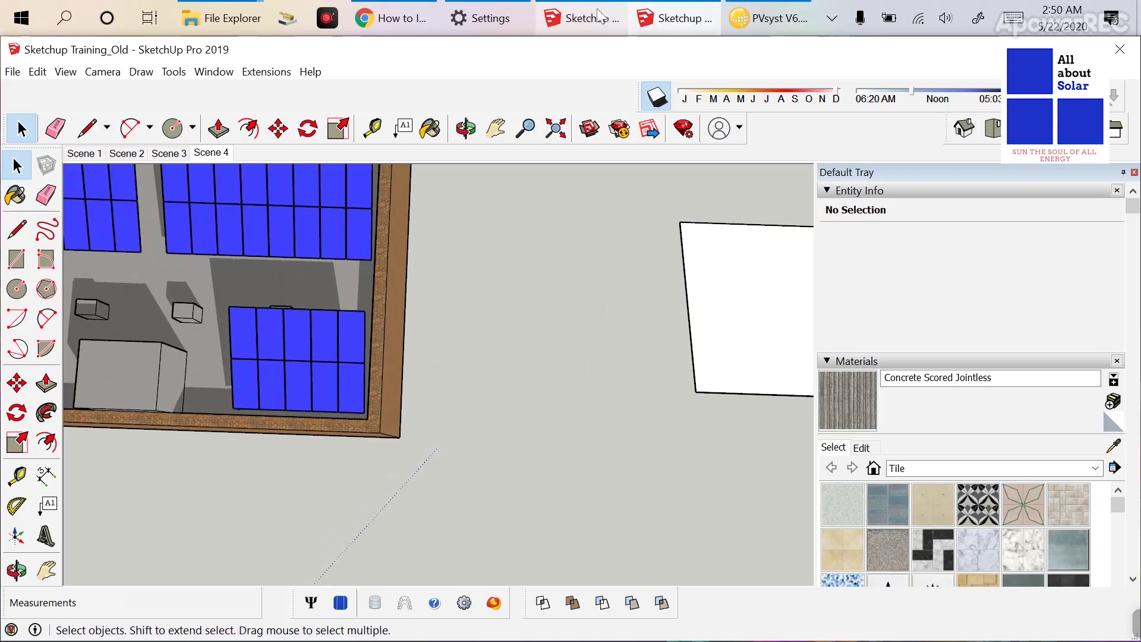
- Switch to the Sketchup Training model, export it as a 3DS file to the H2p folder and dismiss the export results
left_click(579, 17)
scroll(475, 416, "up", 6)
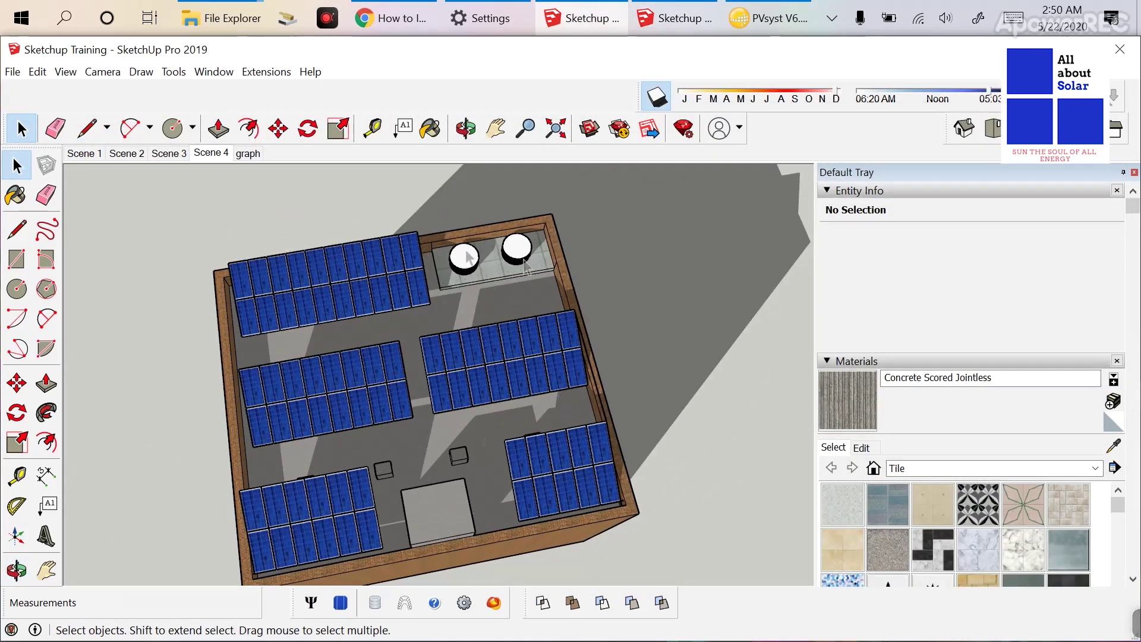
middle_click_drag(395, 346, 373, 416)
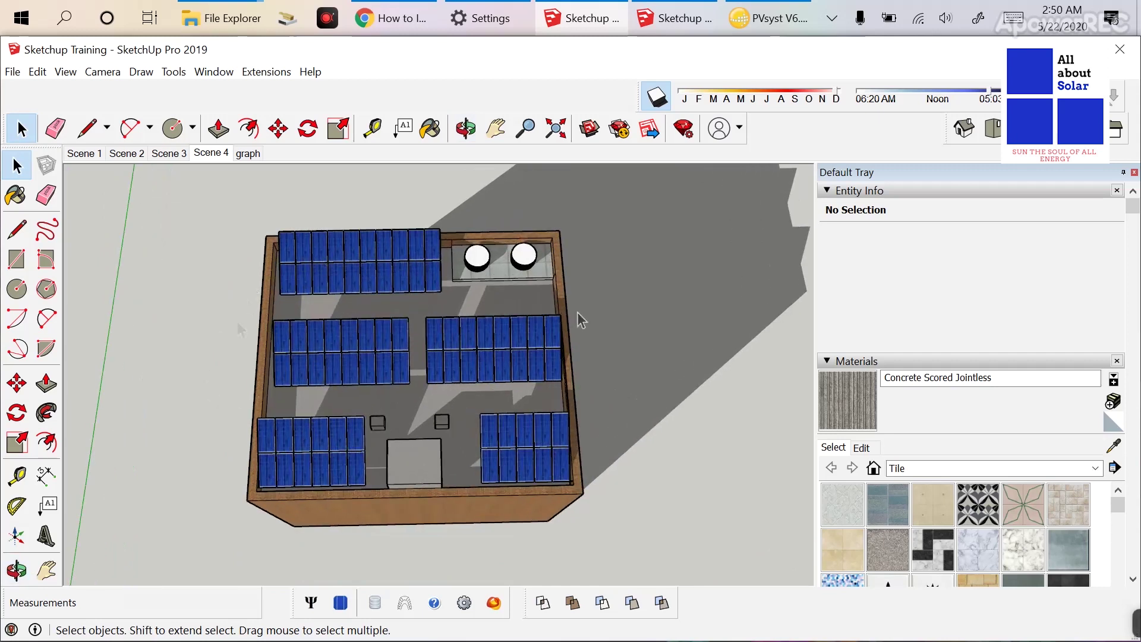
left_click(13, 72)
mouse_move(104, 341)
left_click(377, 344)
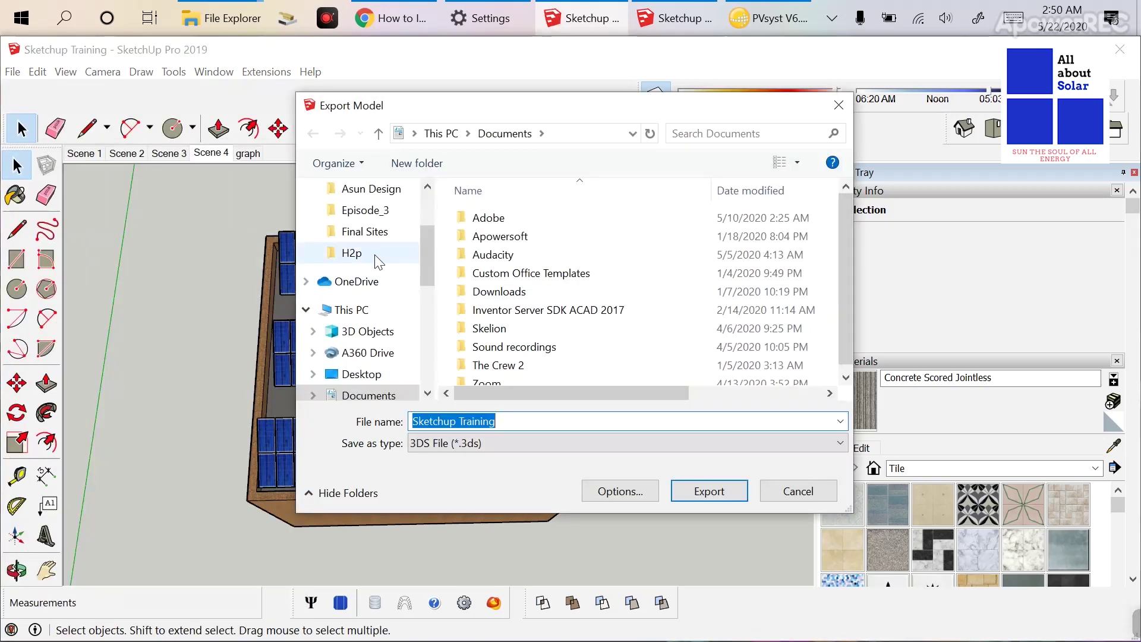
left_click(371, 253)
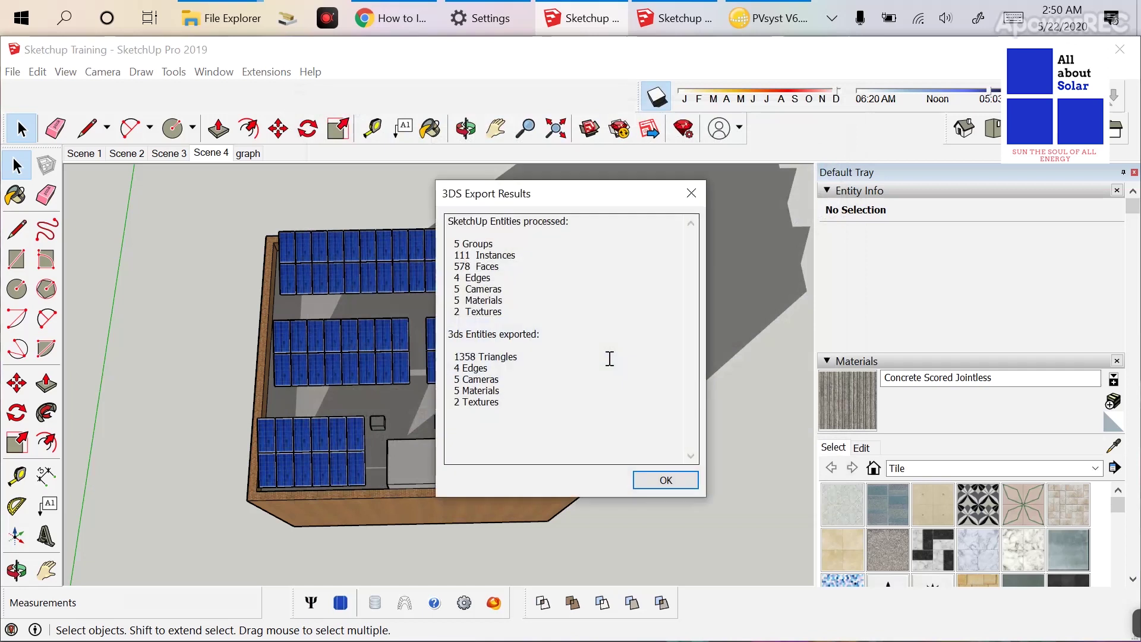
left_click(671, 485)
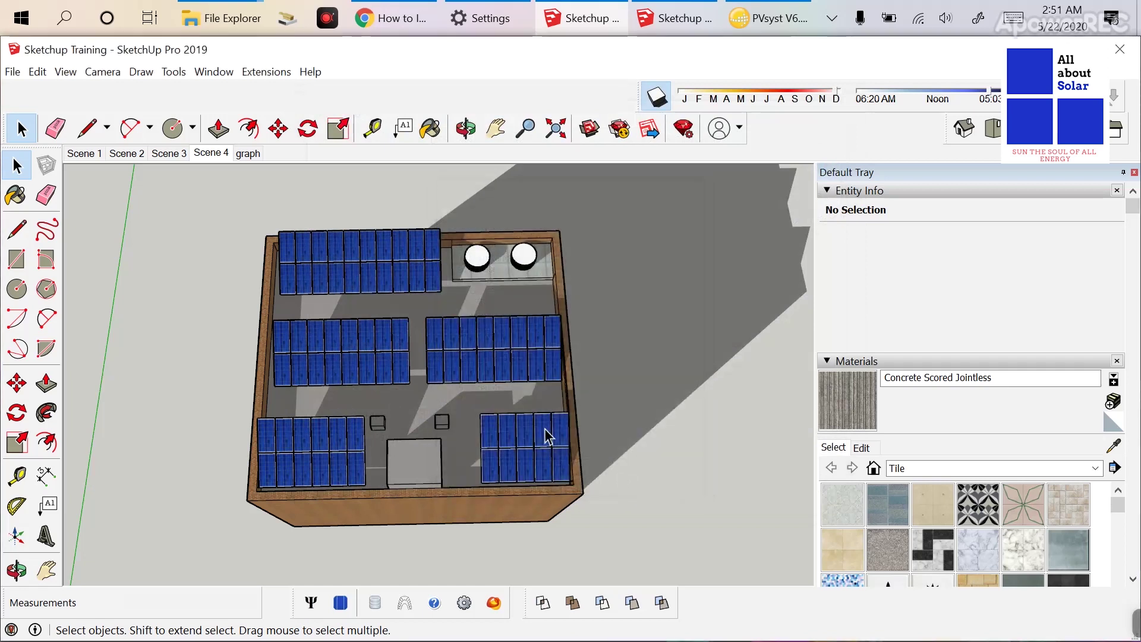
- Switch to PVsyst's shading scene construction and import the Sketchup Training DAE file from the H2p folder as a 3D scene
middle_click_drag(548, 438, 458, 458)
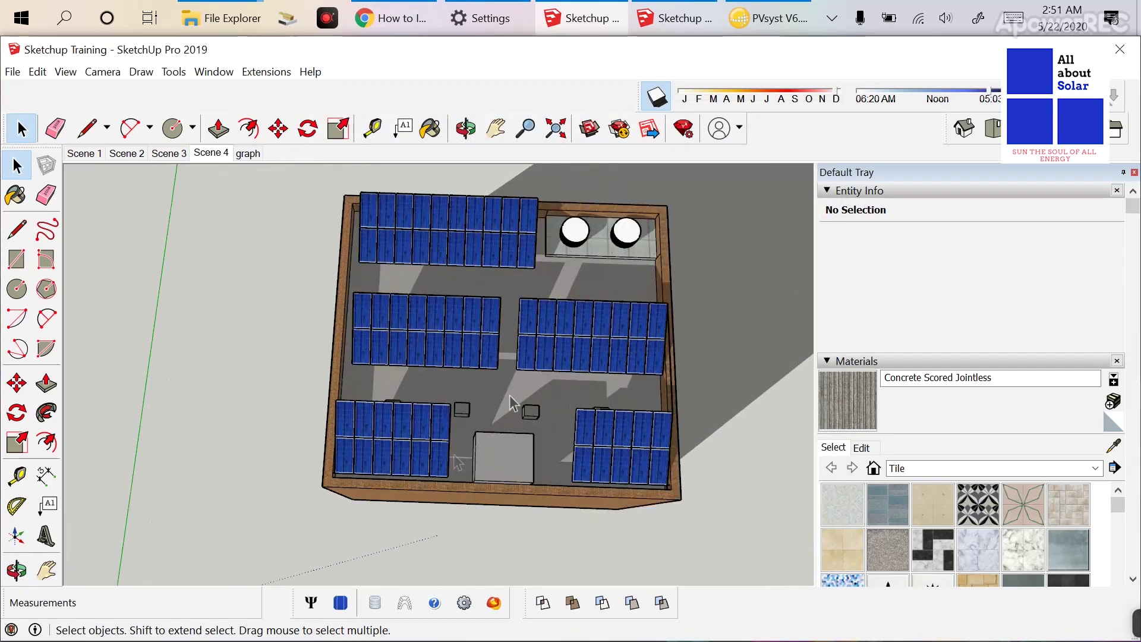
left_click(767, 17)
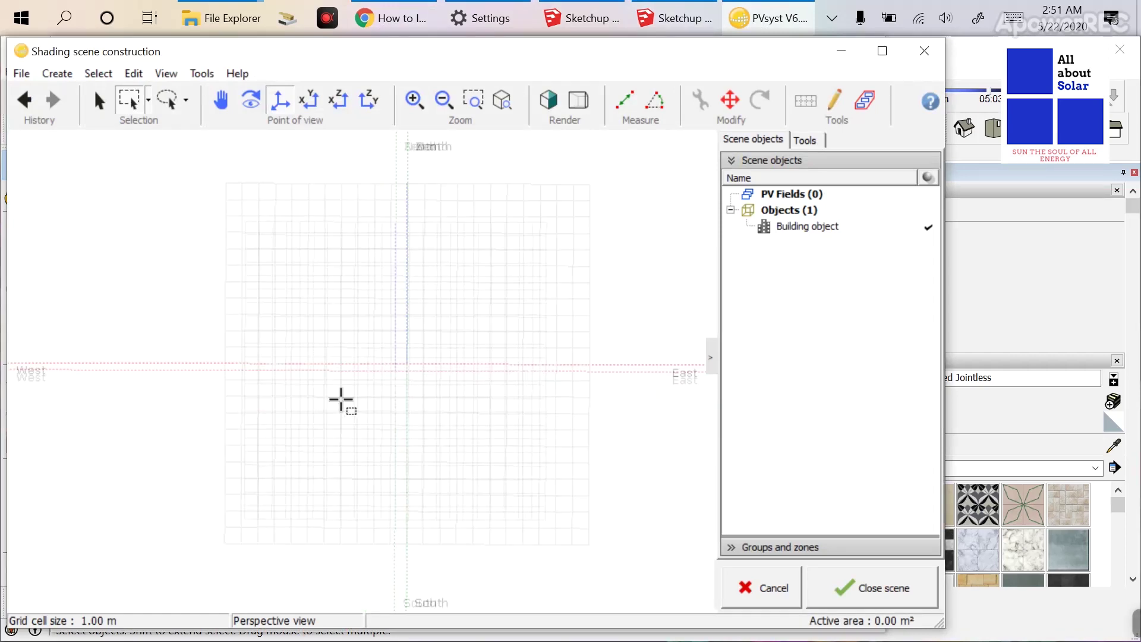
left_click(21, 73)
mouse_move(60, 179)
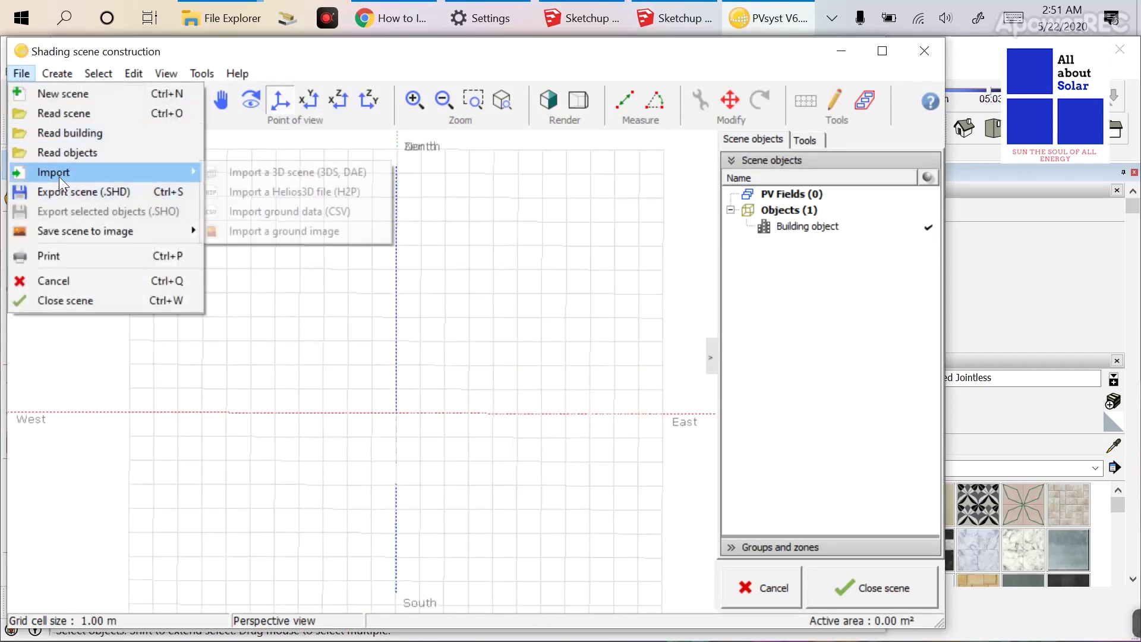
left_click(287, 173)
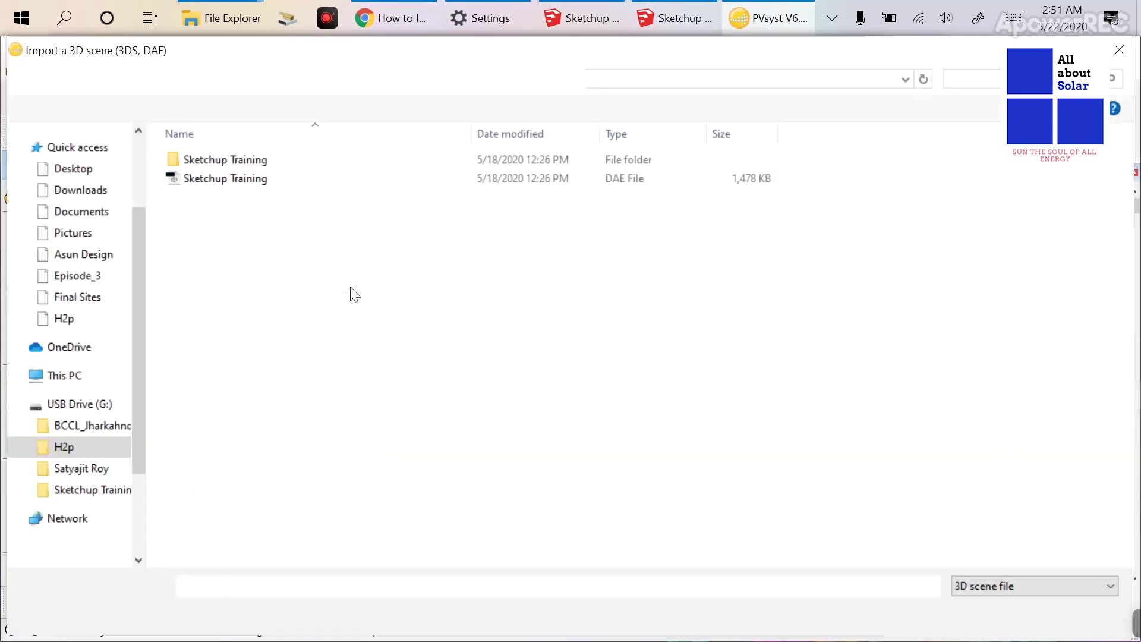
left_click(258, 184)
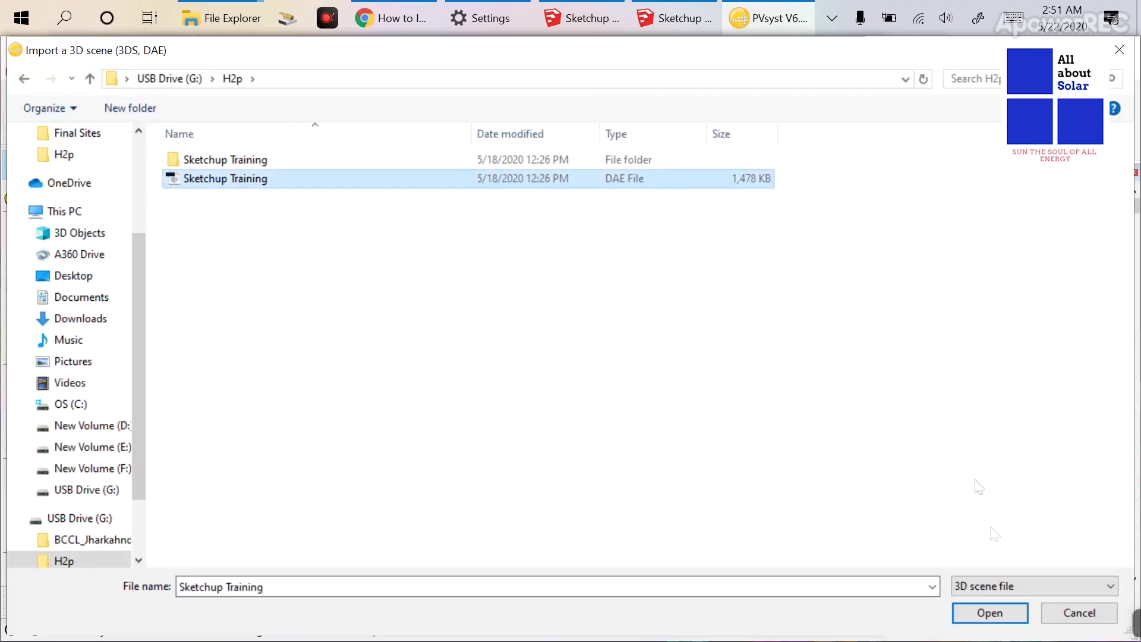
left_click(989, 613)
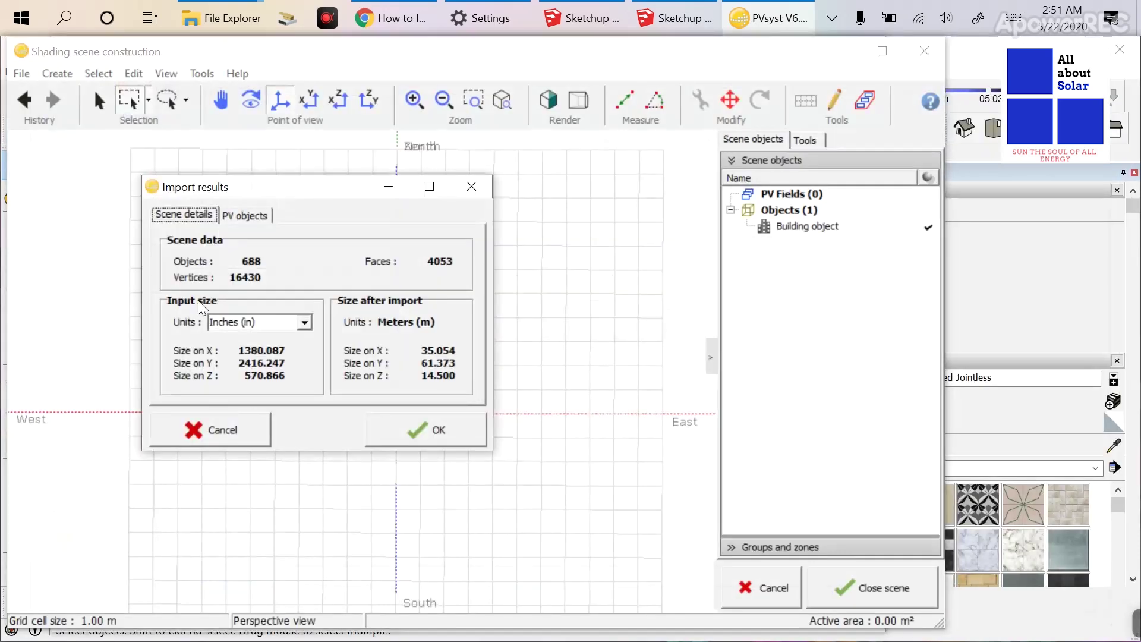
- Mark the Adani_Solar_ASP_7_325_-_5BB material as PV faces and accept the scene import
left_click(245, 215)
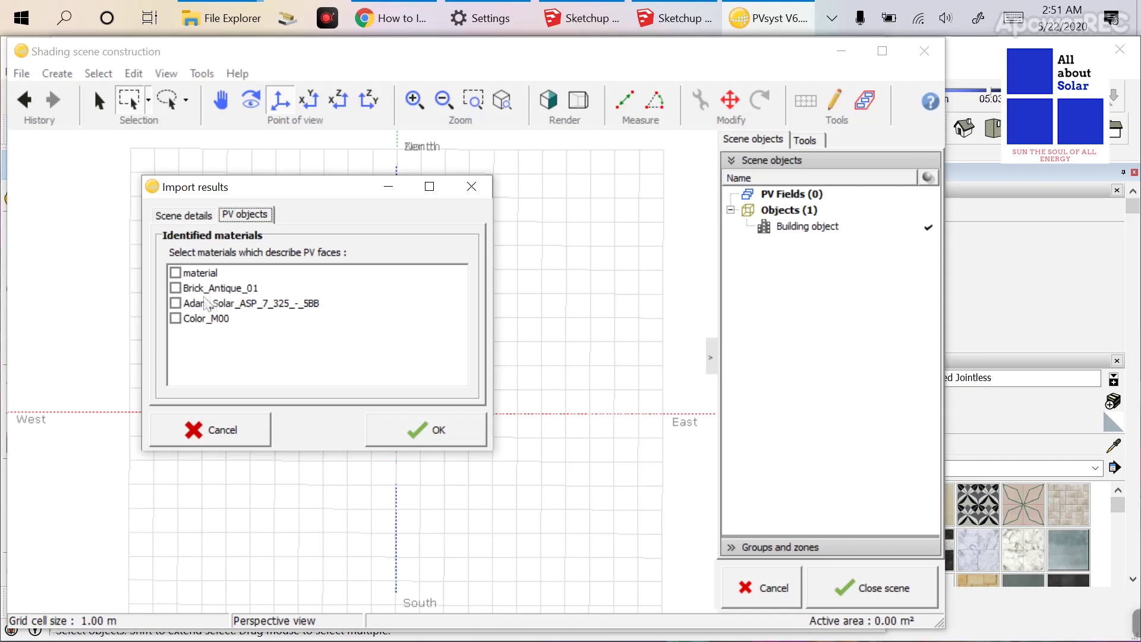
left_click(175, 304)
left_click(414, 429)
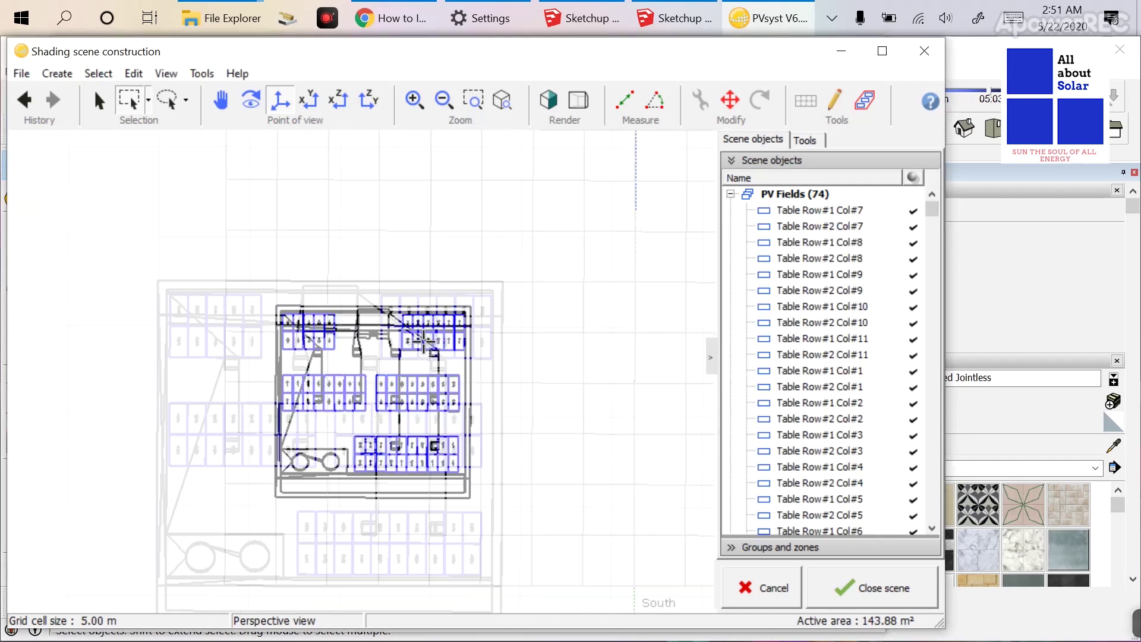
- Select the entire imported scene and rotate it around the scene origin to an azimuth of 0°
scroll(470, 278, "down", 5)
middle_click_drag(470, 278, 300, 234)
scroll(472, 319, "down", 5)
middle_click_drag(472, 320, 421, 178)
scroll(423, 286, "up", 5)
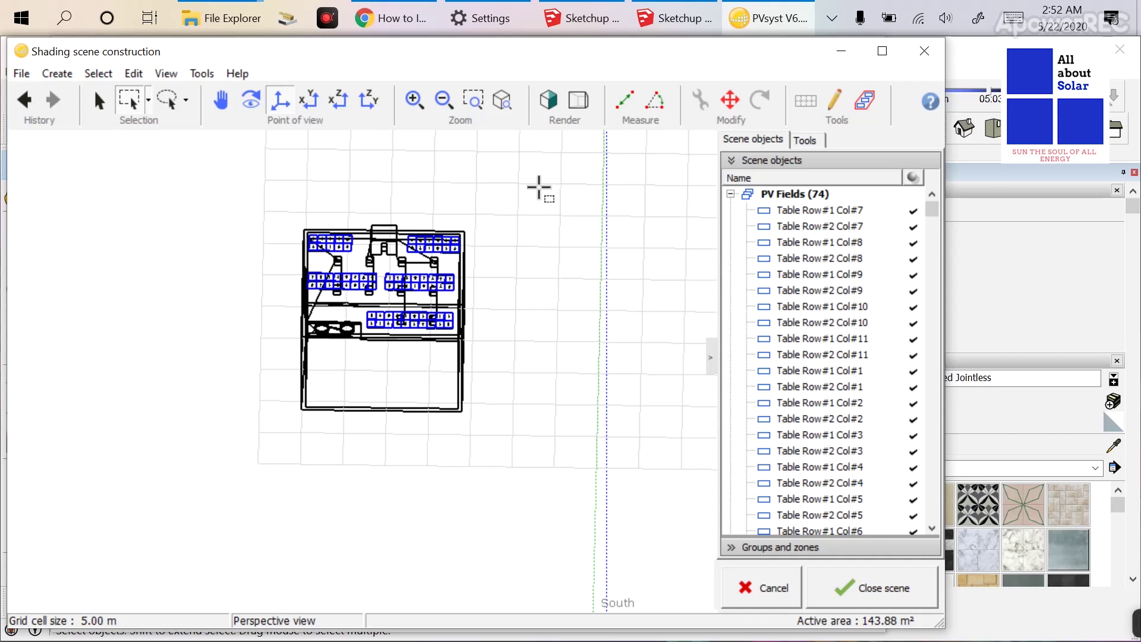
left_click_drag(539, 187, 187, 474)
left_click(731, 100)
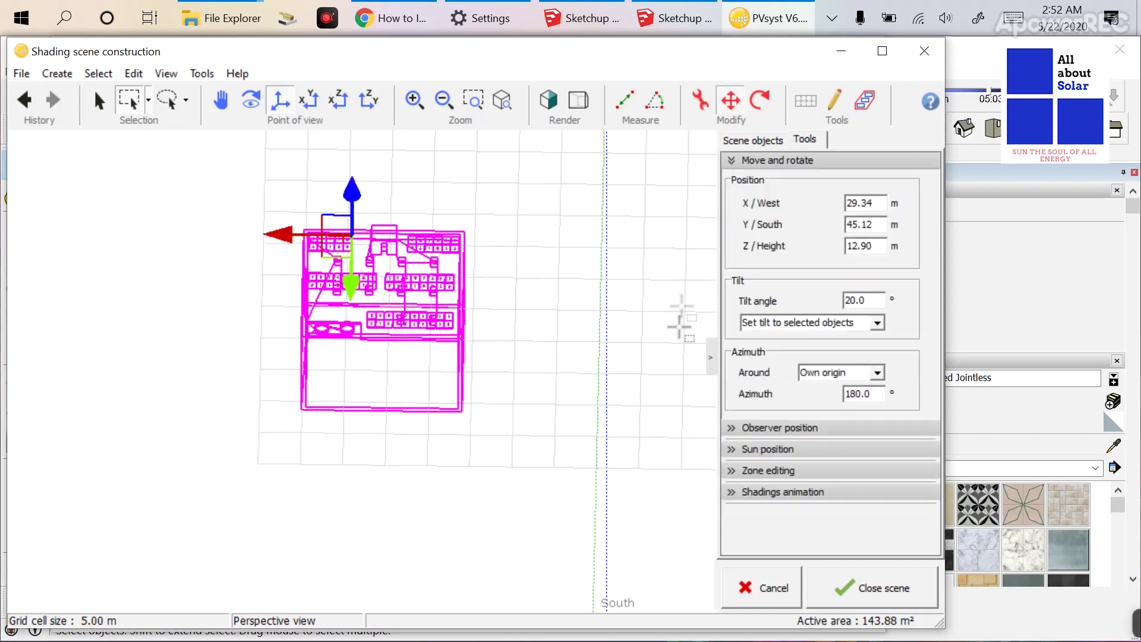
left_click(884, 371)
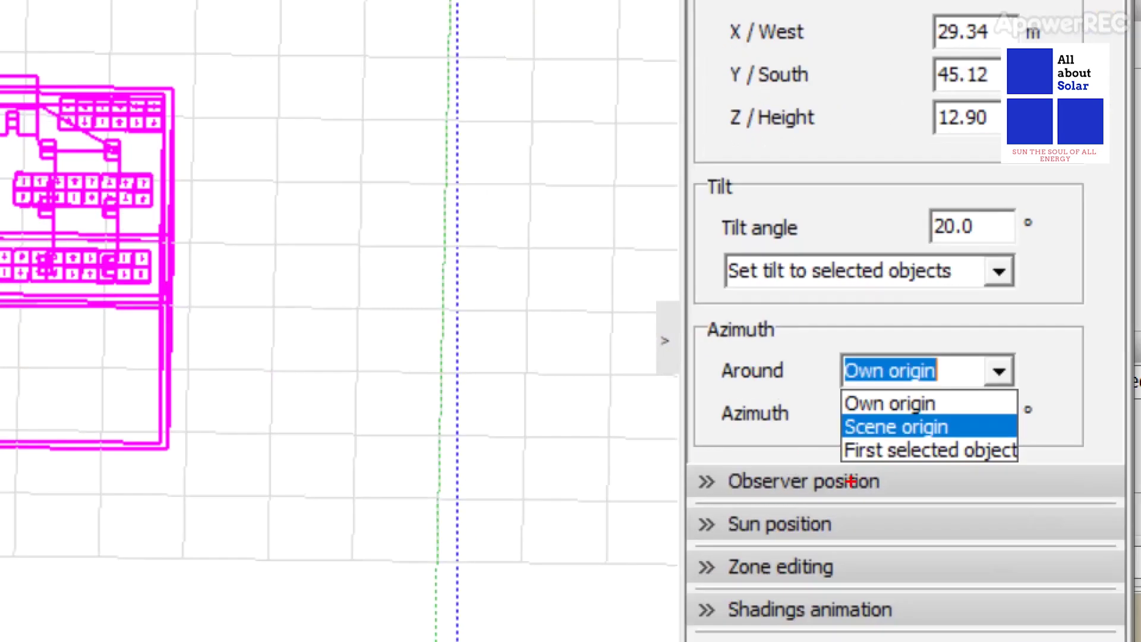
left_click(896, 427)
left_click_drag(1000, 411, 860, 408)
type("180")
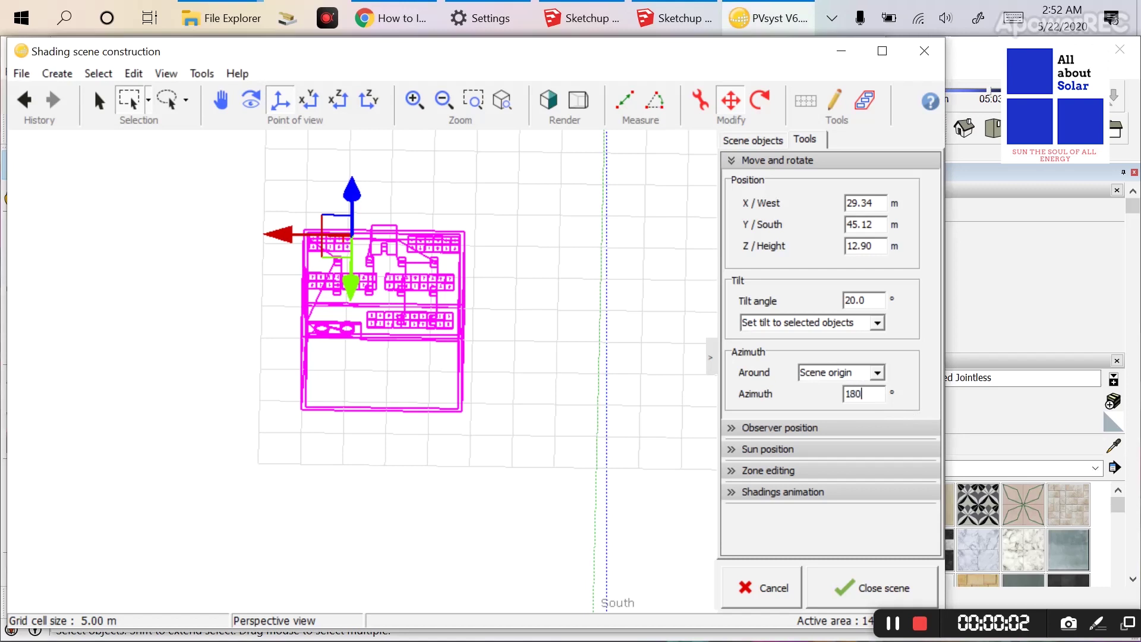
key("Return")
- Move the rotated scene horizontally onto the grid near the origin, at X -13.13 m and Y 6.11 m, and deselect it
scroll(328, 398, "down", 4)
scroll(429, 254, "up", 2)
left_click_drag(369, 284, 325, 284)
left_click_drag(393, 332, 385, 438)
scroll(436, 369, "up", 6)
scroll(509, 360, "down", 5)
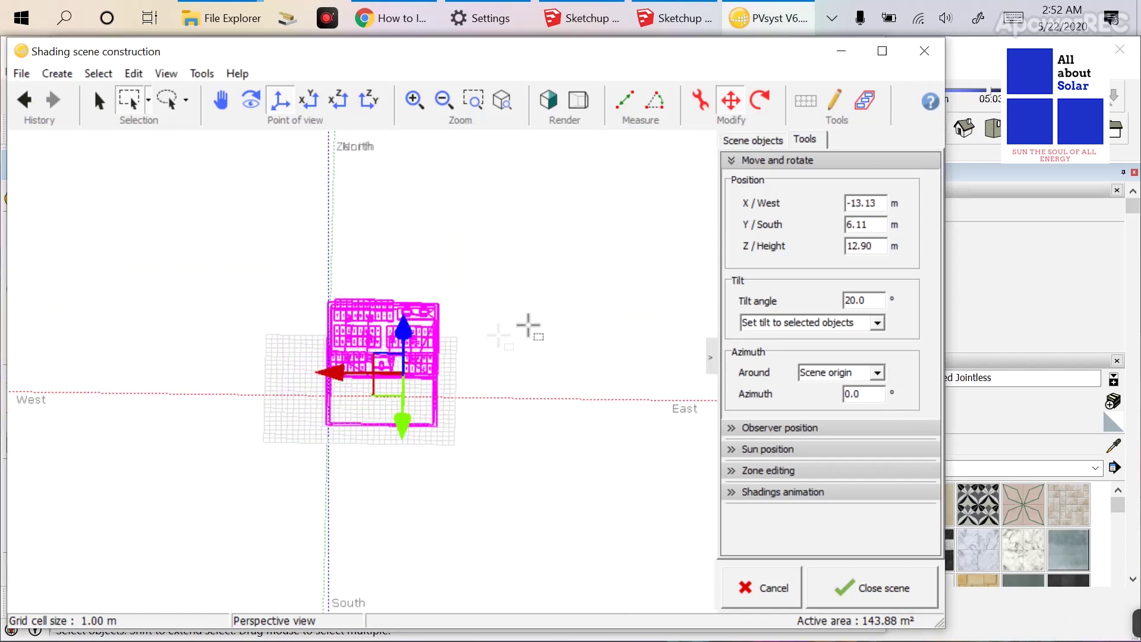
left_click(100, 101)
left_click(427, 285)
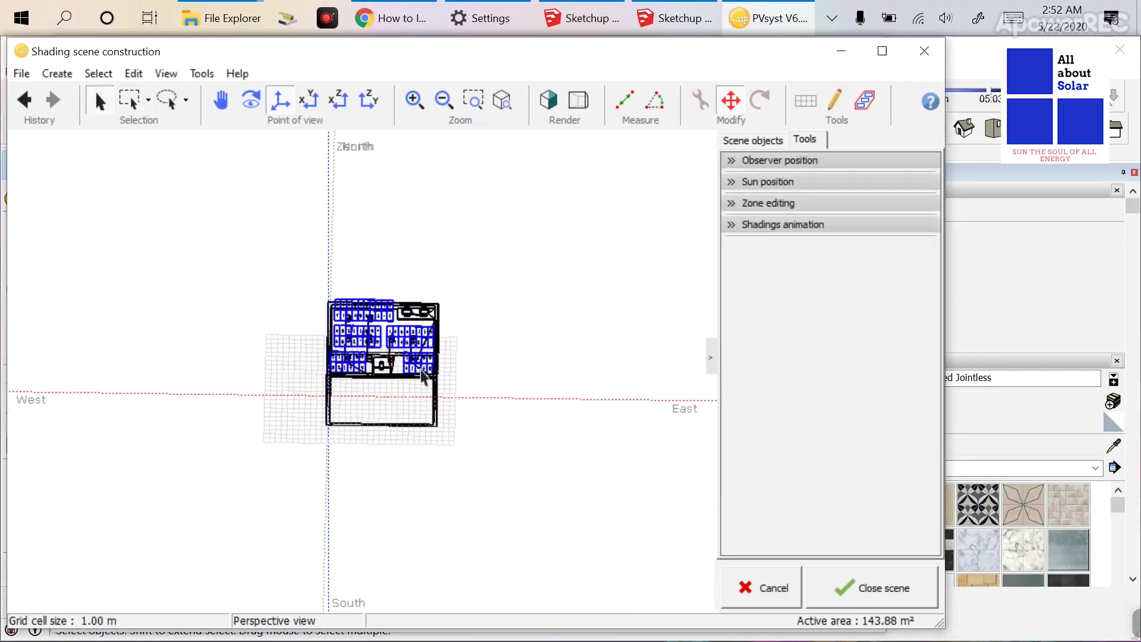
- Inspect the repositioned building and its PV tables from closer range, and close the shading scene
scroll(425, 378, "up", 5)
middle_click_drag(249, 420, 272, 415)
scroll(391, 460, "up", 3)
middle_click_drag(392, 461, 410, 469)
scroll(397, 323, "down", 5)
scroll(397, 322, "down", 2)
scroll(415, 330, "up", 5)
left_click(870, 588)
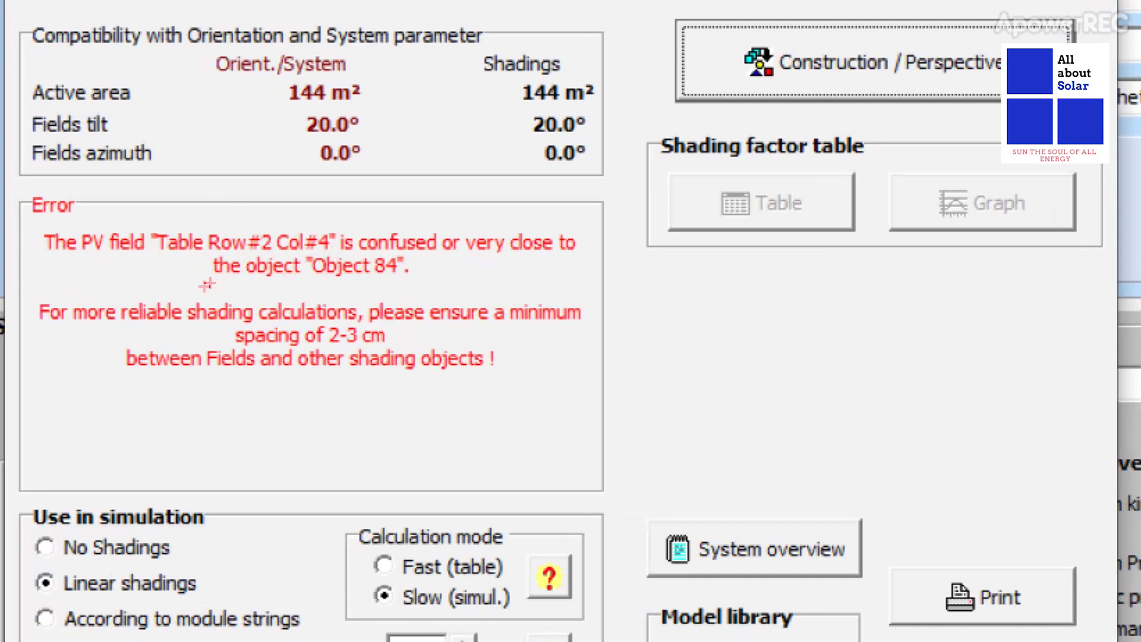
- Review the near shadings error, reopen the scene and locate PV field Table Row#2 Col#4 and Object 84
left_click_drag(308, 282, 415, 284)
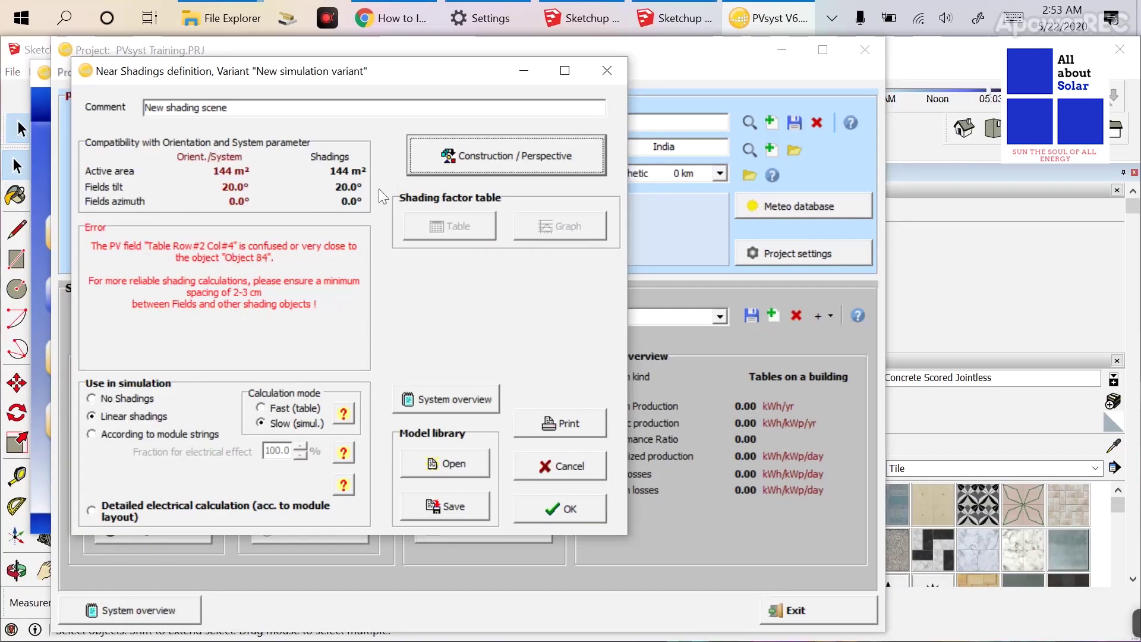
left_click(844, 61)
scroll(389, 374, "up", 6)
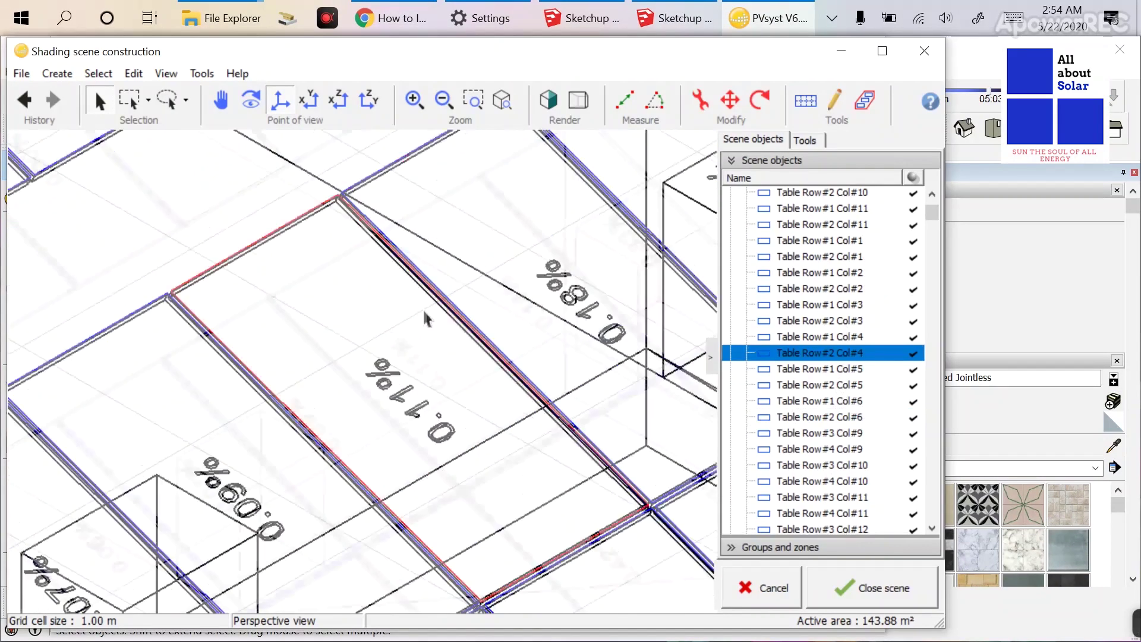
scroll(815, 429, "down", 15)
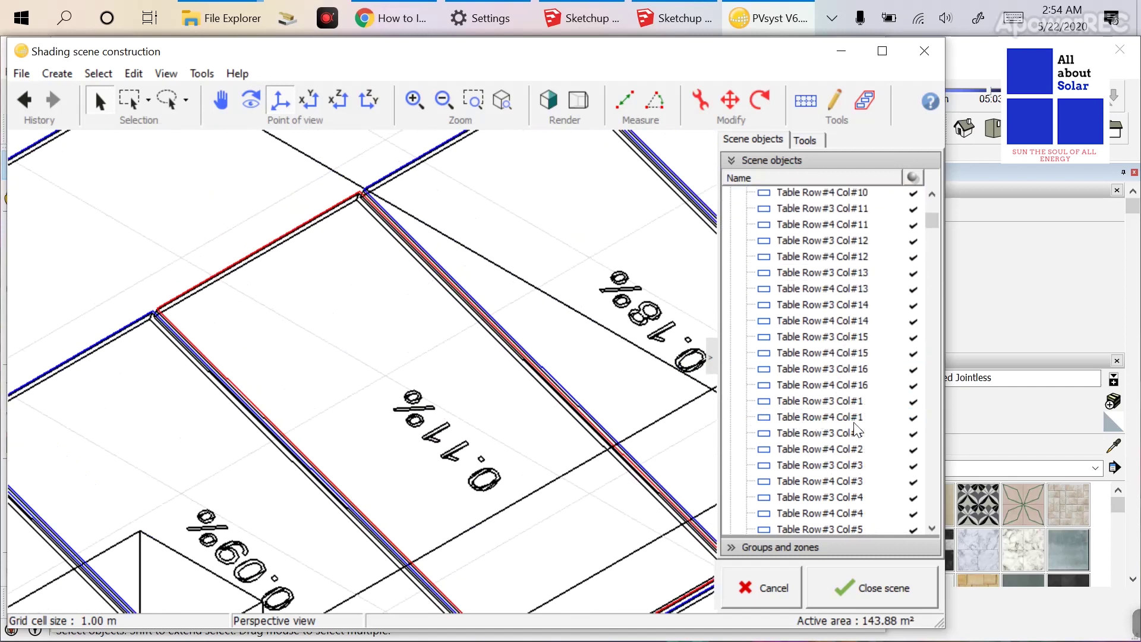
scroll(856, 429, "down", 15)
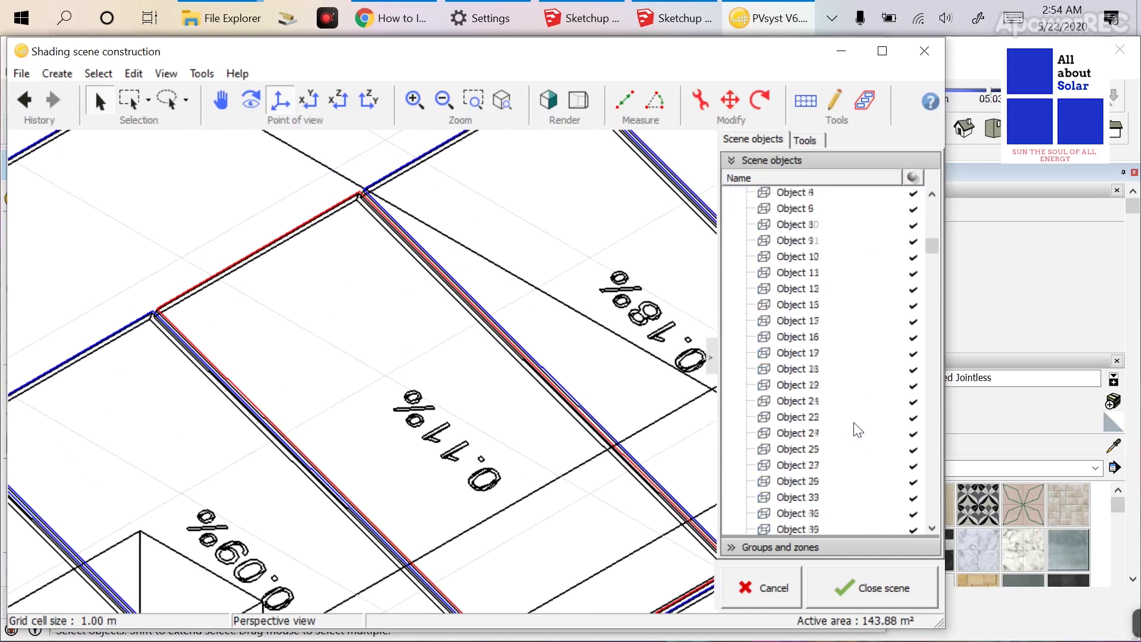
left_click(814, 353)
scroll(322, 194, "up", 6)
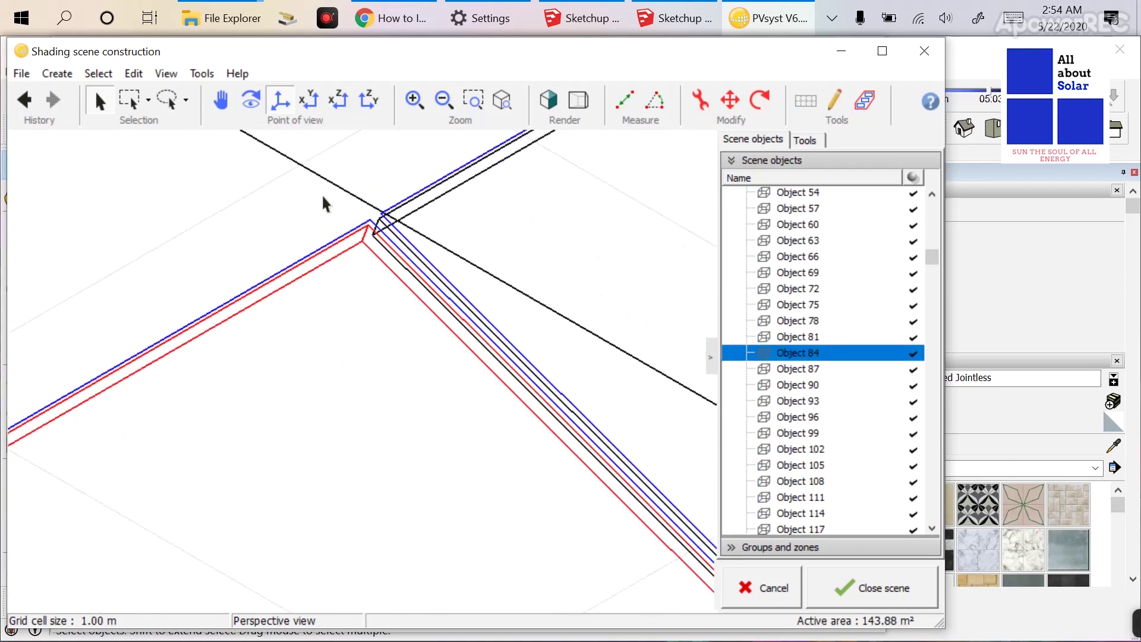
- Examine the spacing between Object 84's frame edges and the adjacent PV table, and its entry among the scene objects
scroll(451, 218, "down", 2)
middle_click_drag(453, 232, 454, 198)
scroll(516, 188, "down", 4)
scroll(516, 186, "down", 8)
scroll(357, 291, "up", 8)
scroll(272, 323, "up", 4)
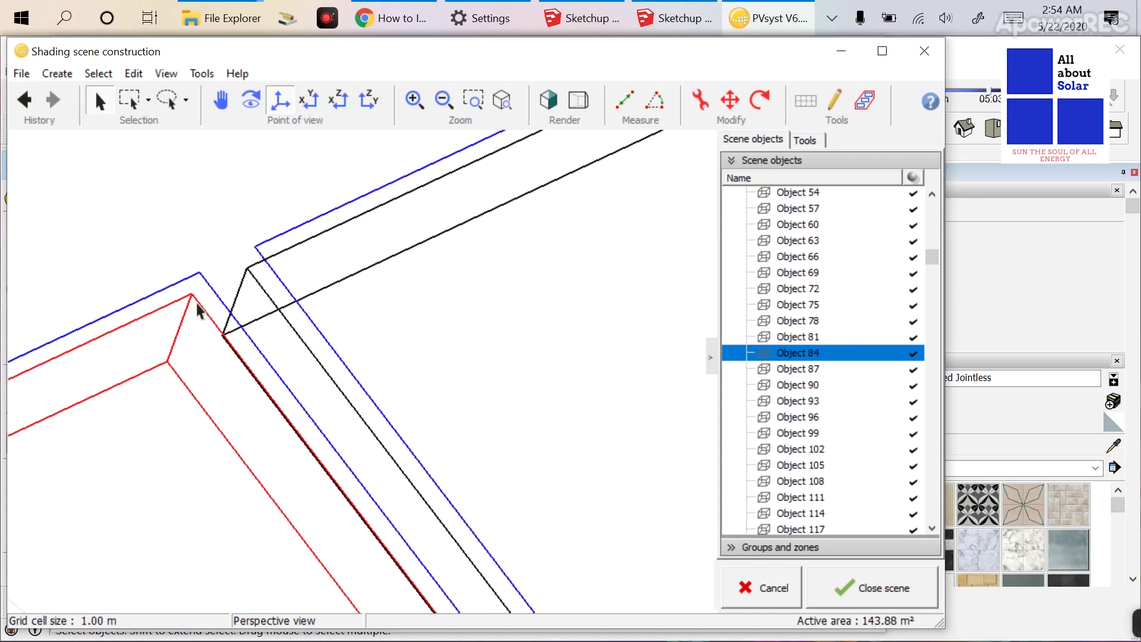
scroll(369, 271, "down", 4)
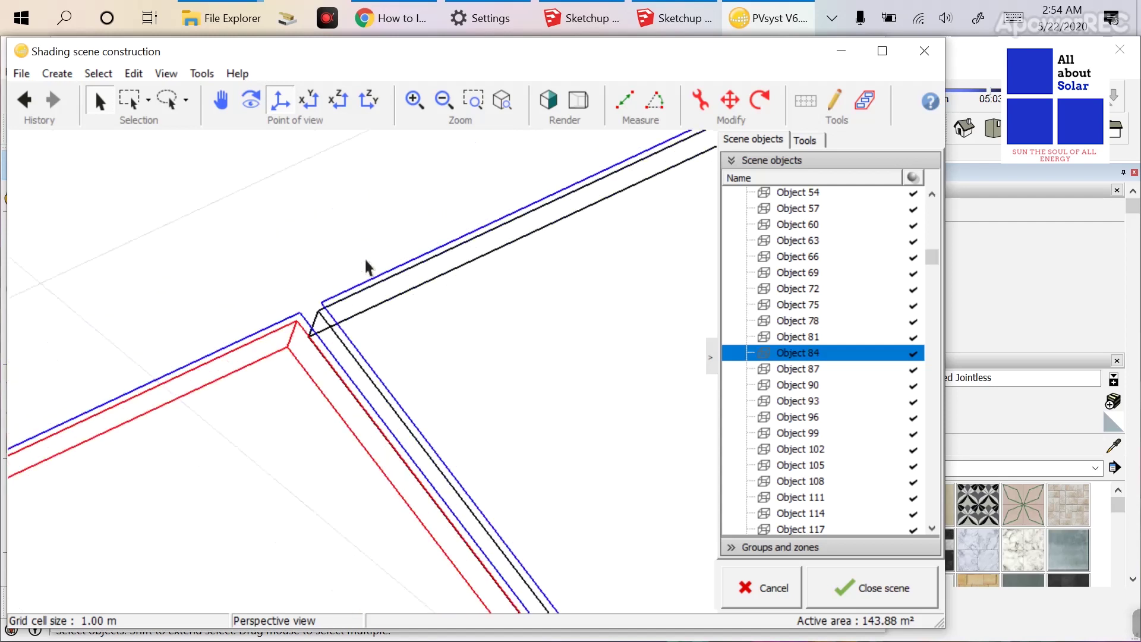
scroll(310, 305, "up", 3)
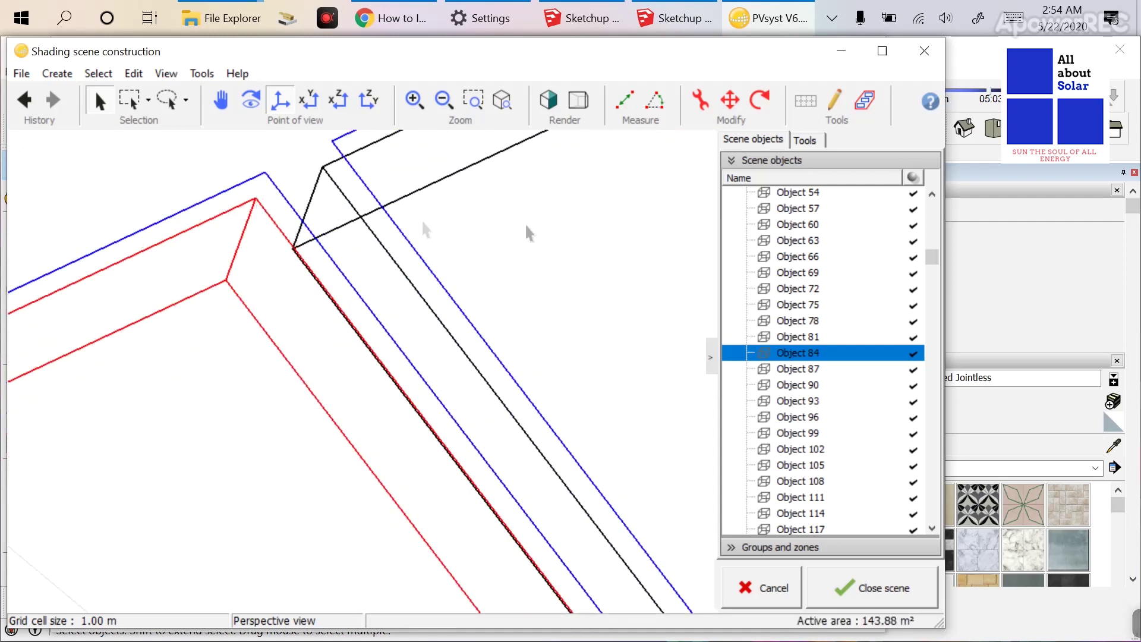
scroll(925, 236, "up", 13)
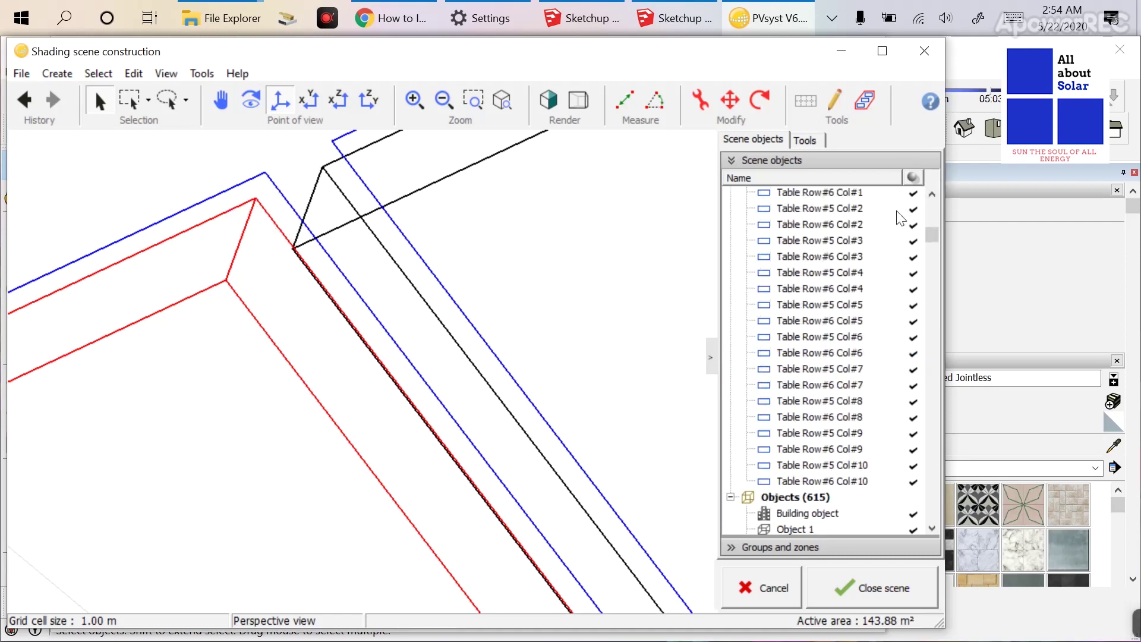
scroll(892, 220, "up", 2)
left_click(454, 240)
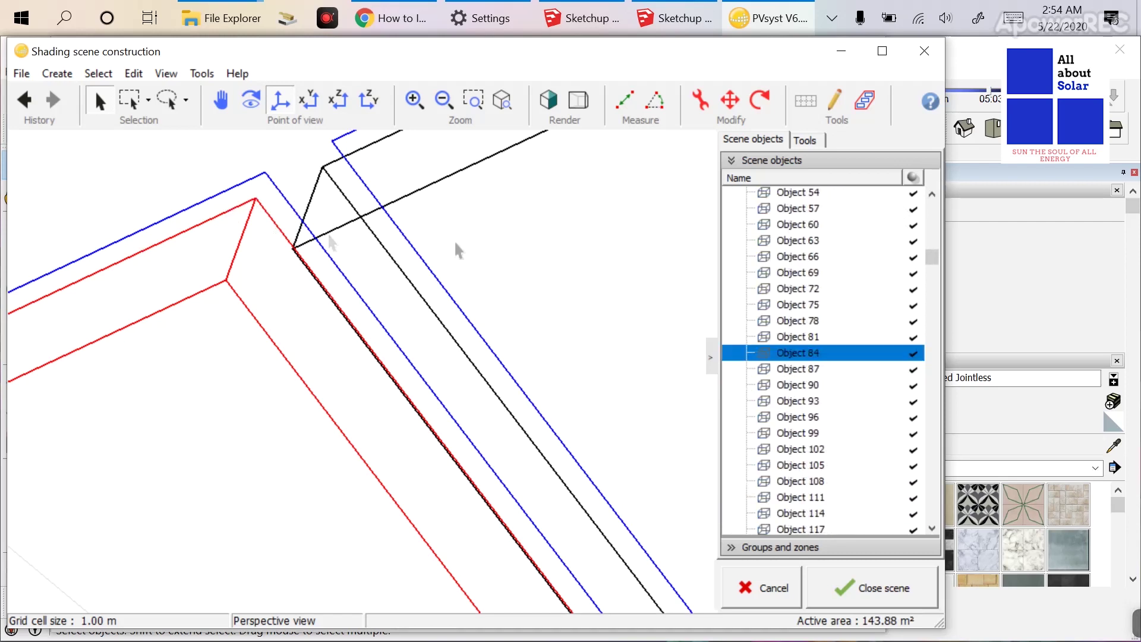
scroll(298, 225, "down", 3)
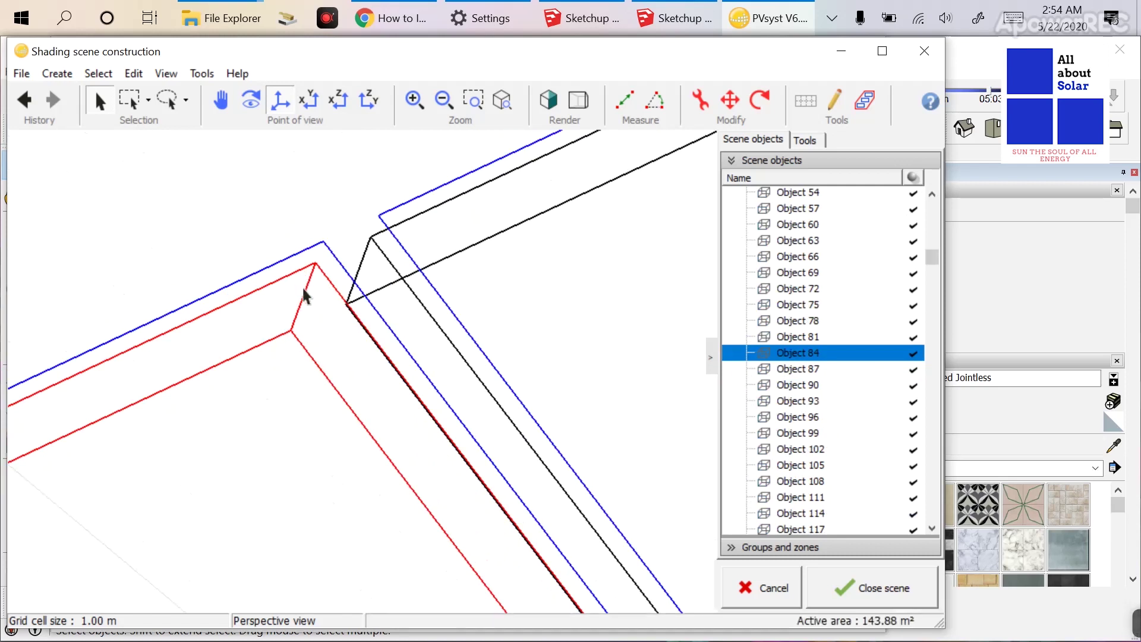
scroll(838, 365, "down", 3)
scroll(838, 365, "up", 1)
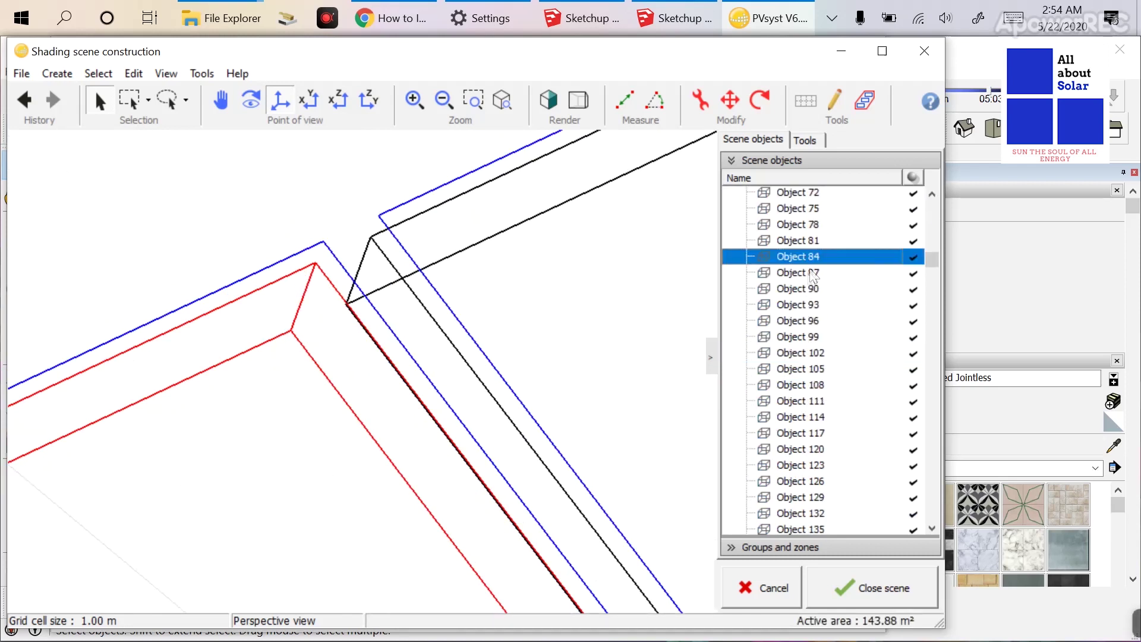
scroll(816, 259, "up", 2)
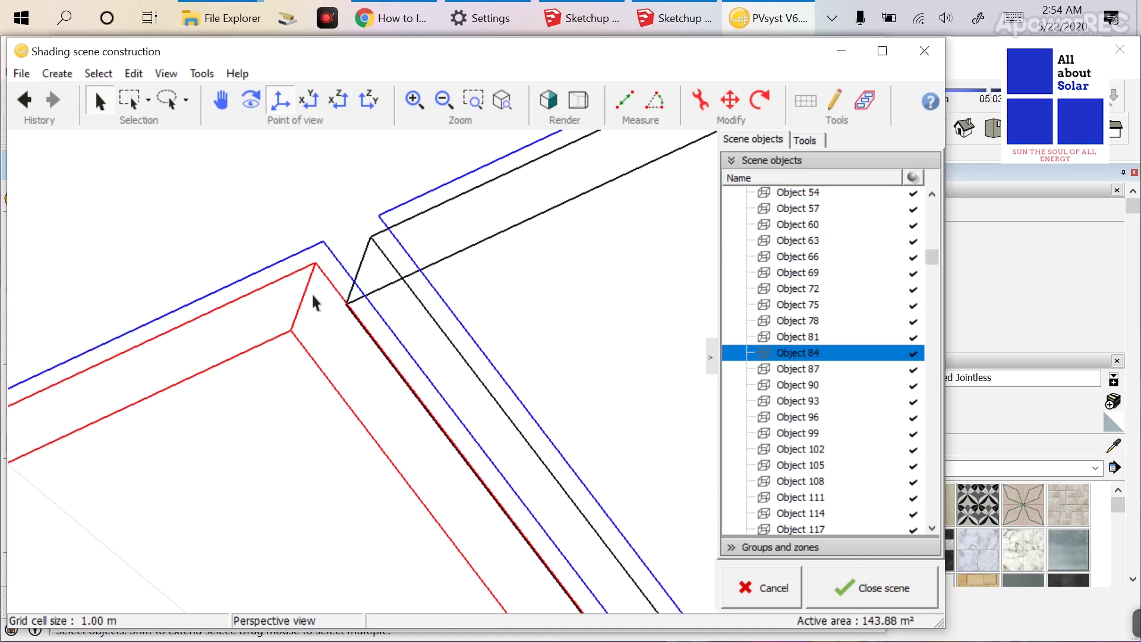
scroll(769, 338, "up", 2)
scroll(769, 338, "down", 2)
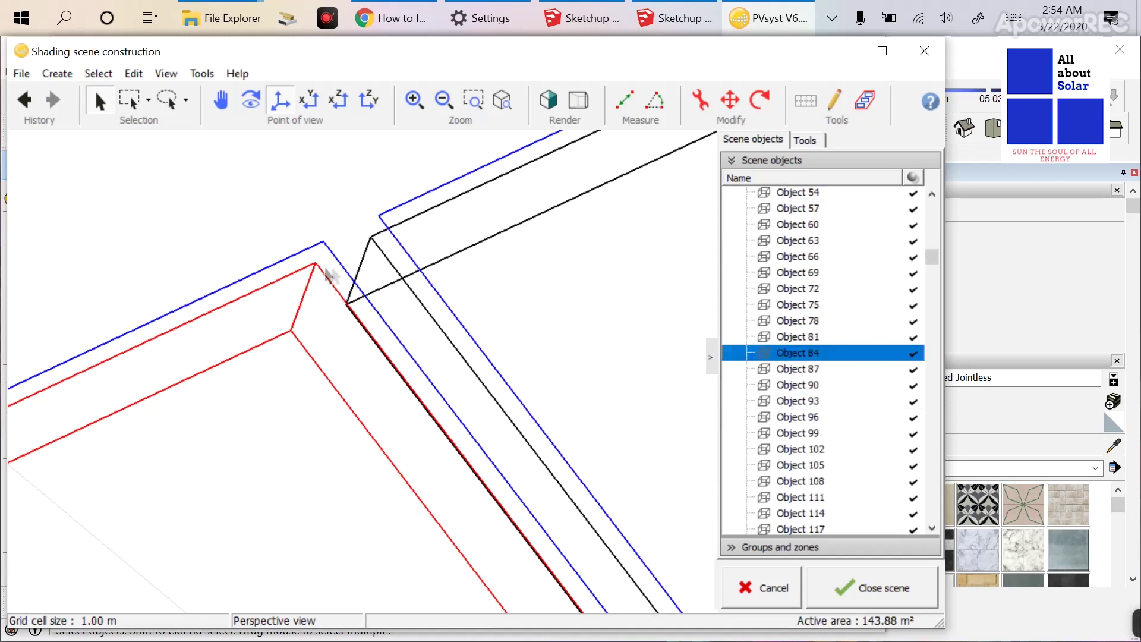
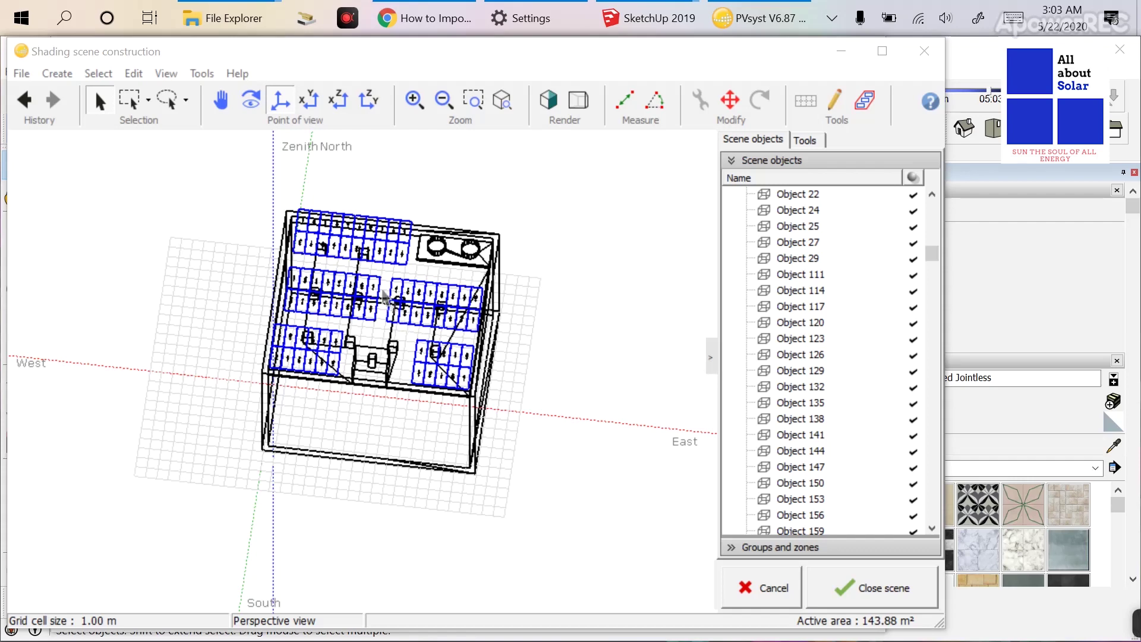
- Examine the rooftop PV tables up close and look through the remaining scene objects for module frame parts
scroll(232, 389, "down", 4)
scroll(550, 344, "up", 6)
middle_click_drag(520, 326, 471, 318)
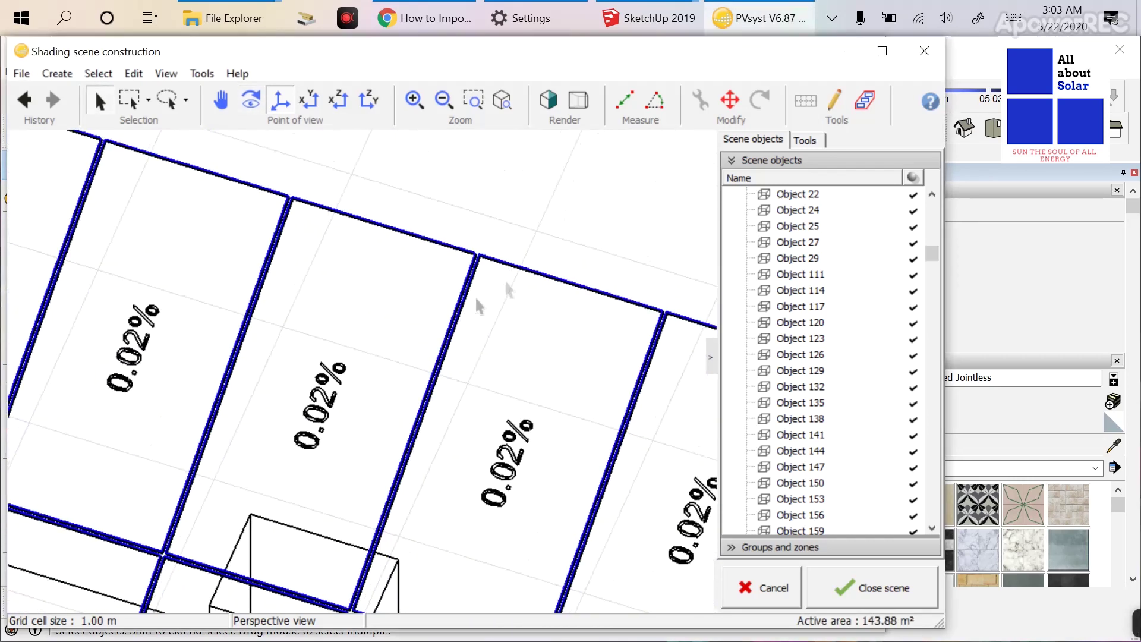
scroll(844, 397, "down", 9)
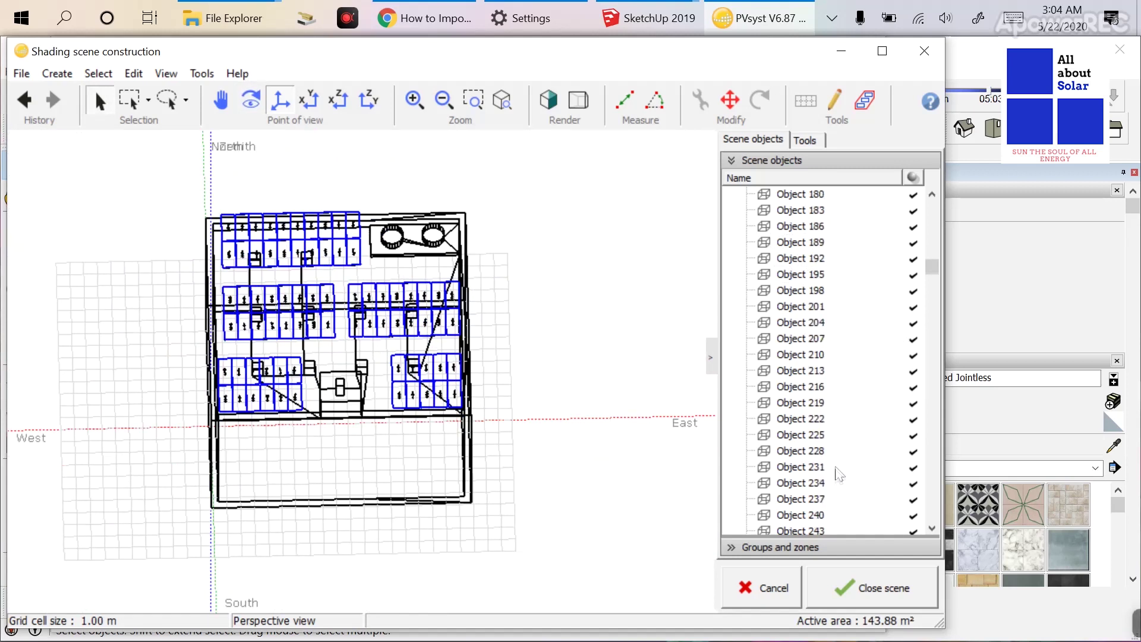
scroll(839, 473, "down", 3)
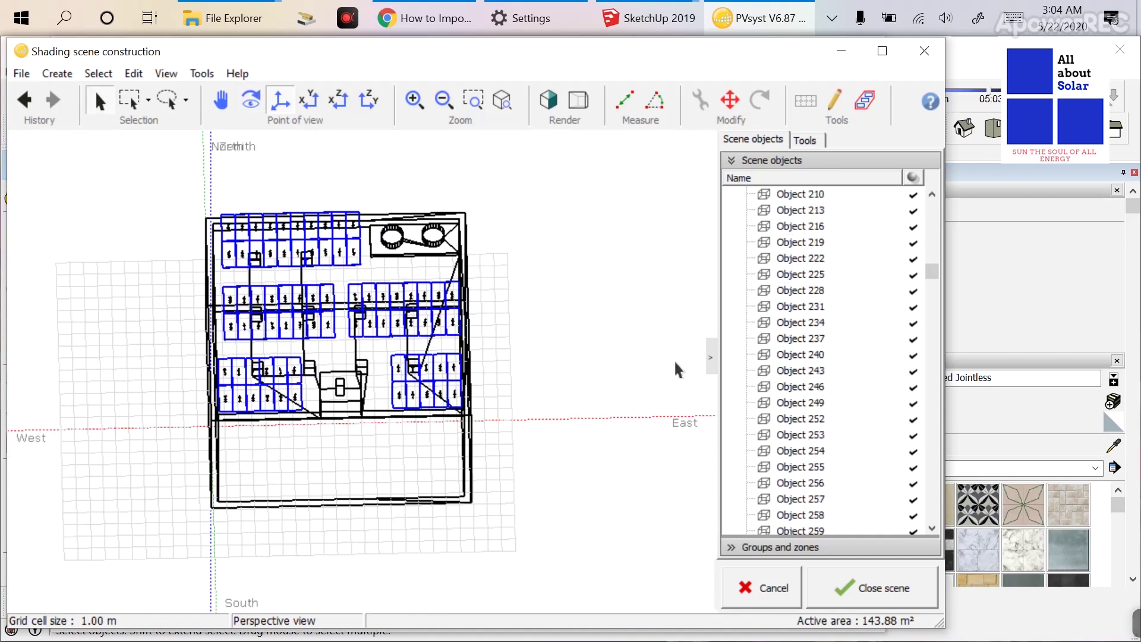
scroll(829, 380, "down", 1)
scroll(908, 345, "down", 1)
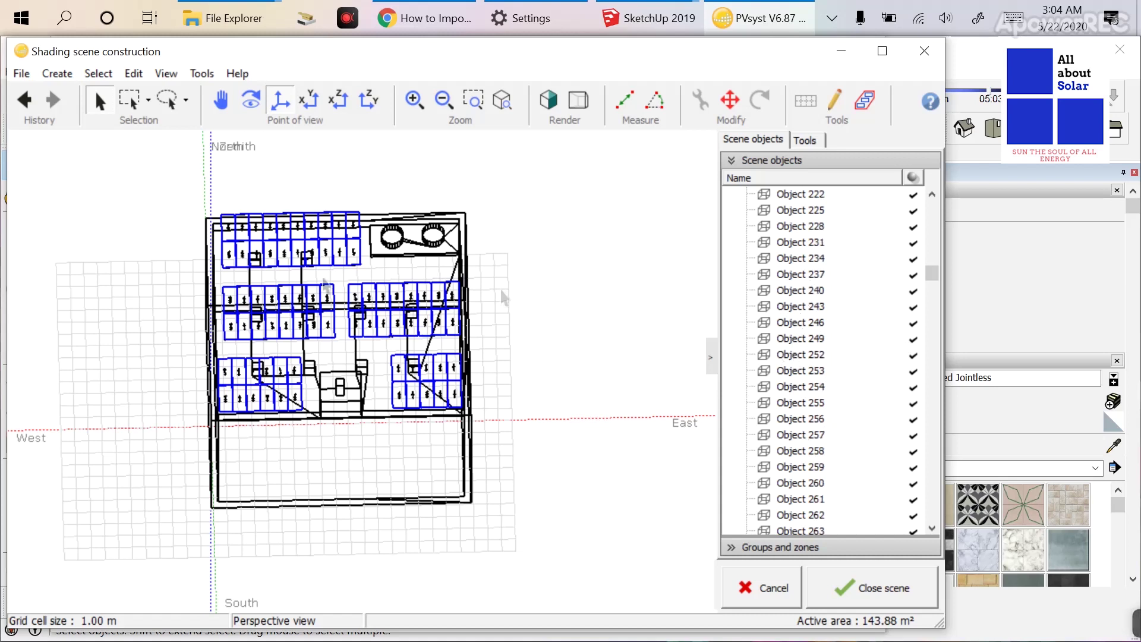
- Open Objects 256, 254 and 252 individually to examine their geometry, closing each one
double_click(838, 419)
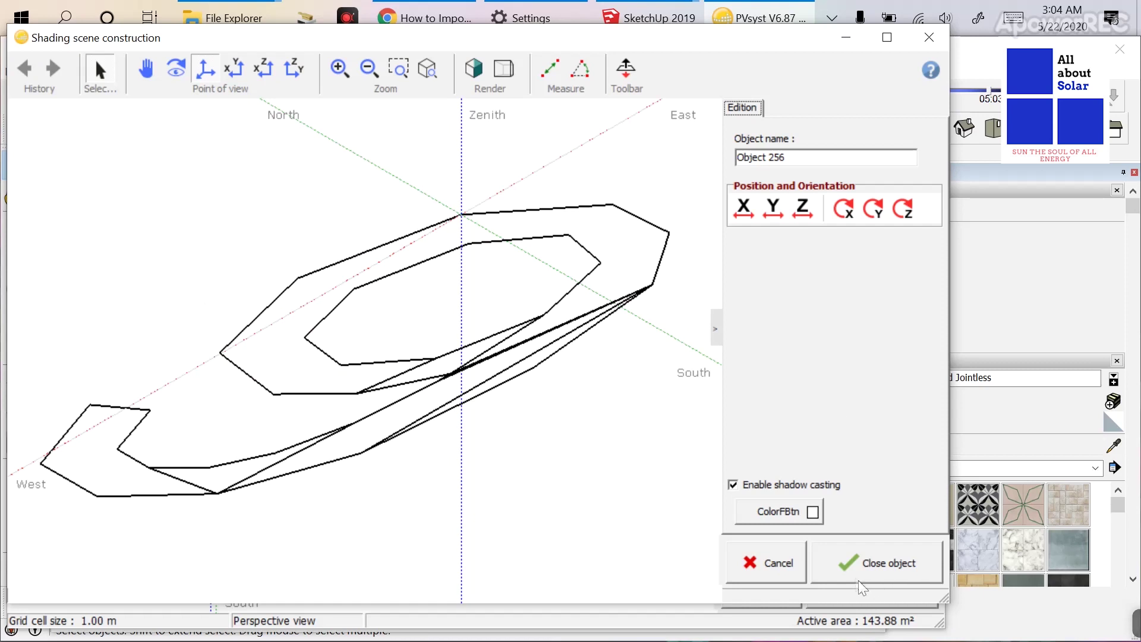
left_click(874, 565)
double_click(824, 397)
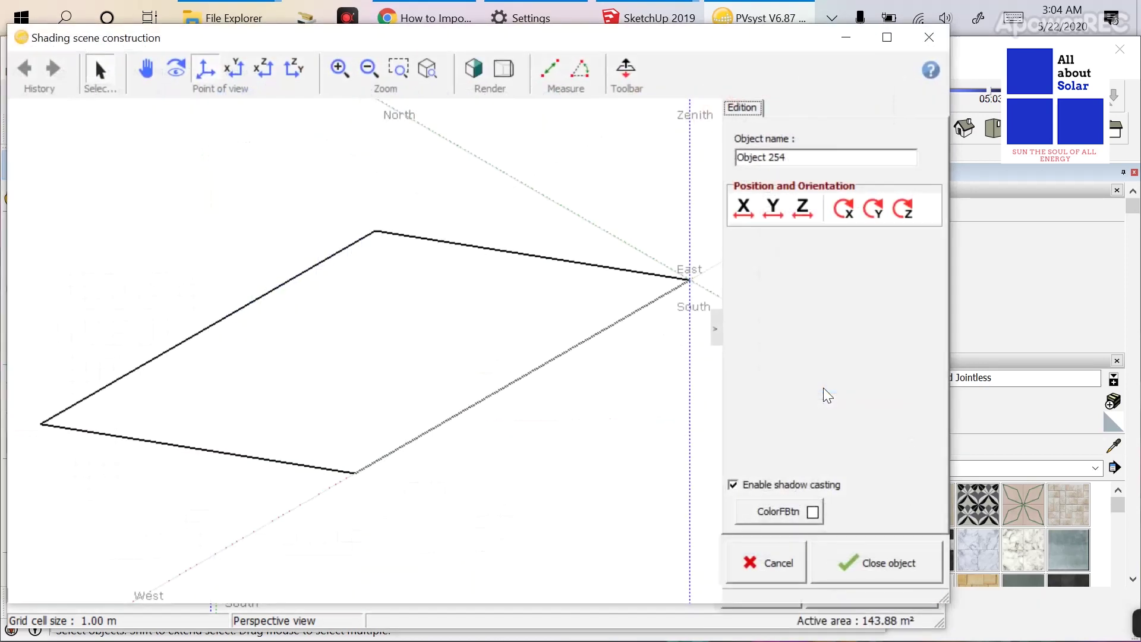
scroll(278, 473, "down", 5)
middle_click_drag(186, 344, 339, 390)
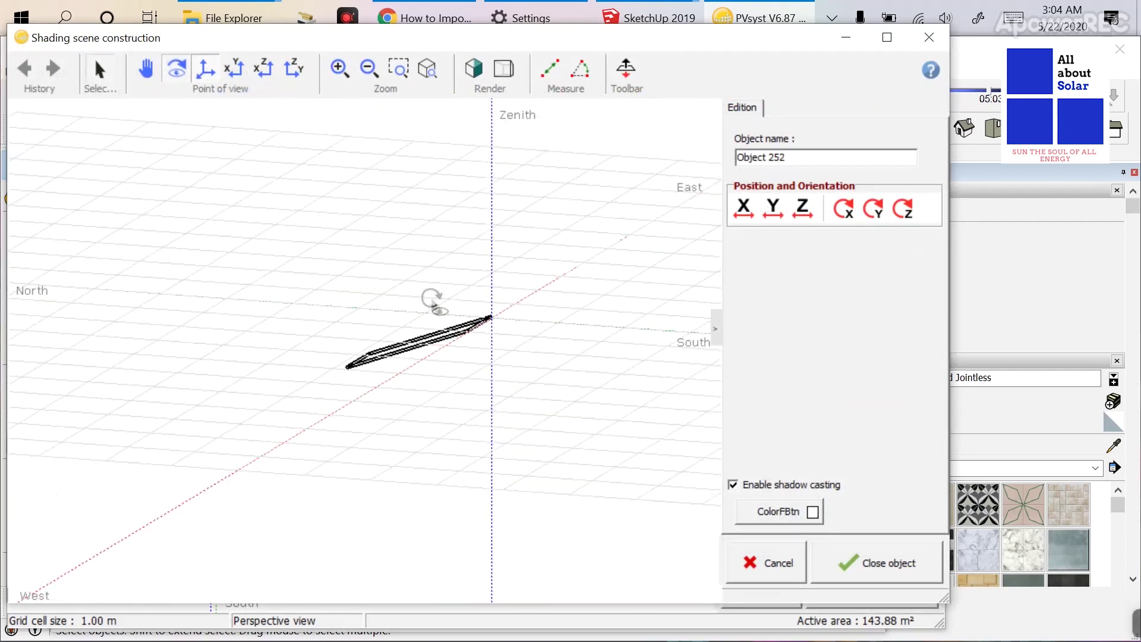
scroll(443, 339, "up", 2)
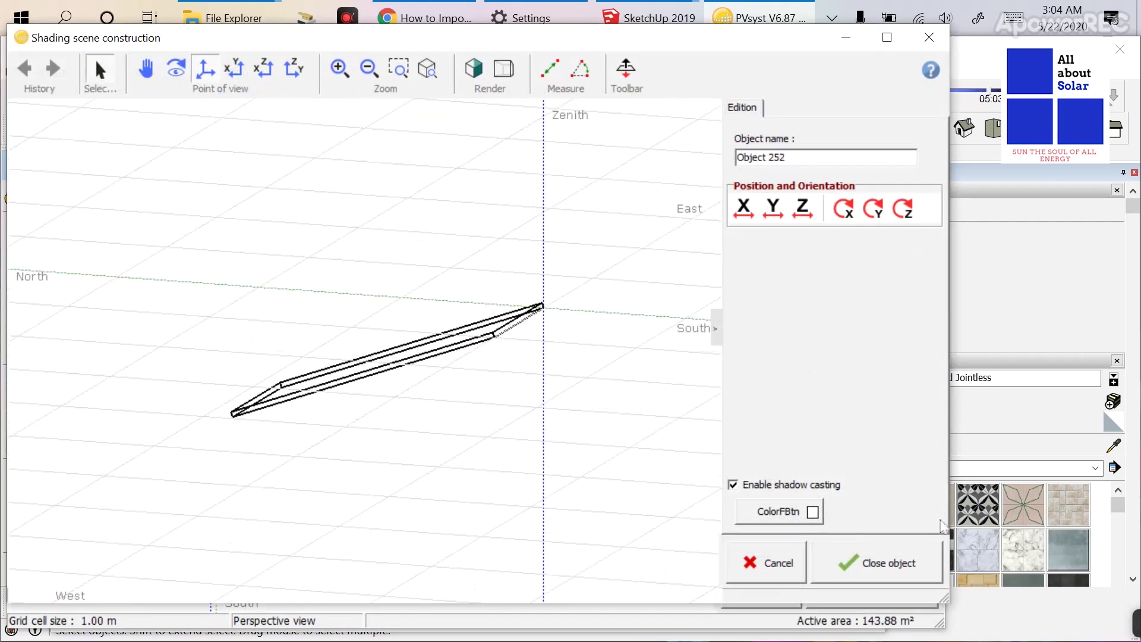
left_click(871, 561)
- Delete Objects 111 to 159 from the shading scene
scroll(844, 332, "up", 10)
scroll(868, 297, "up", 2)
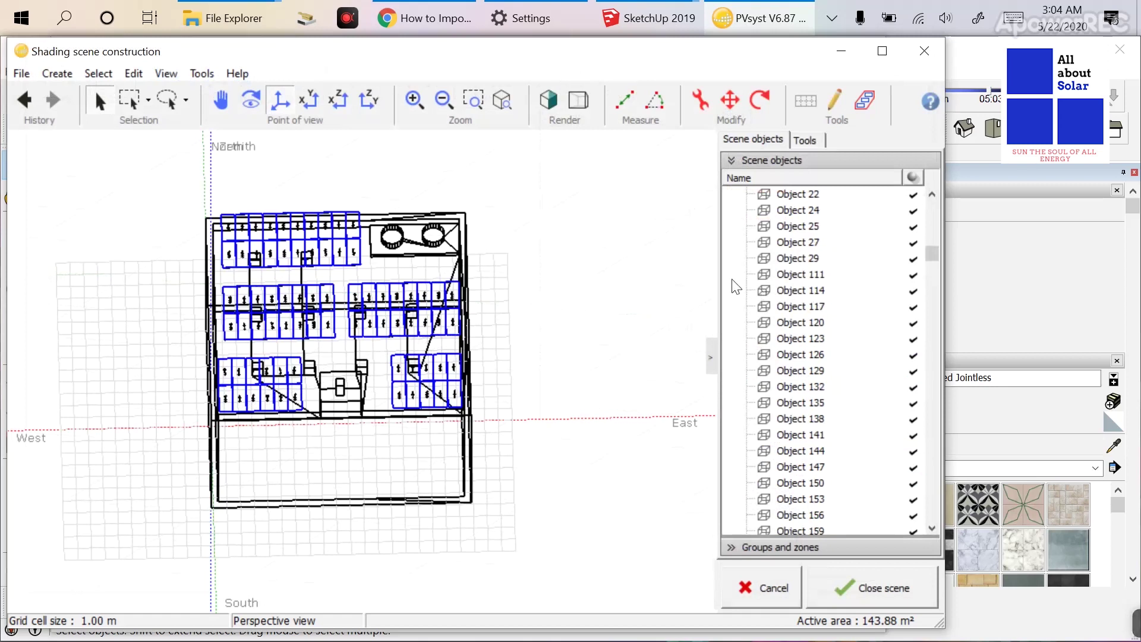
left_click_drag(732, 277, 821, 493)
key("Delete")
- Delete Objects 162 to 198 from the shading scene
left_click_drag(784, 209, 906, 407)
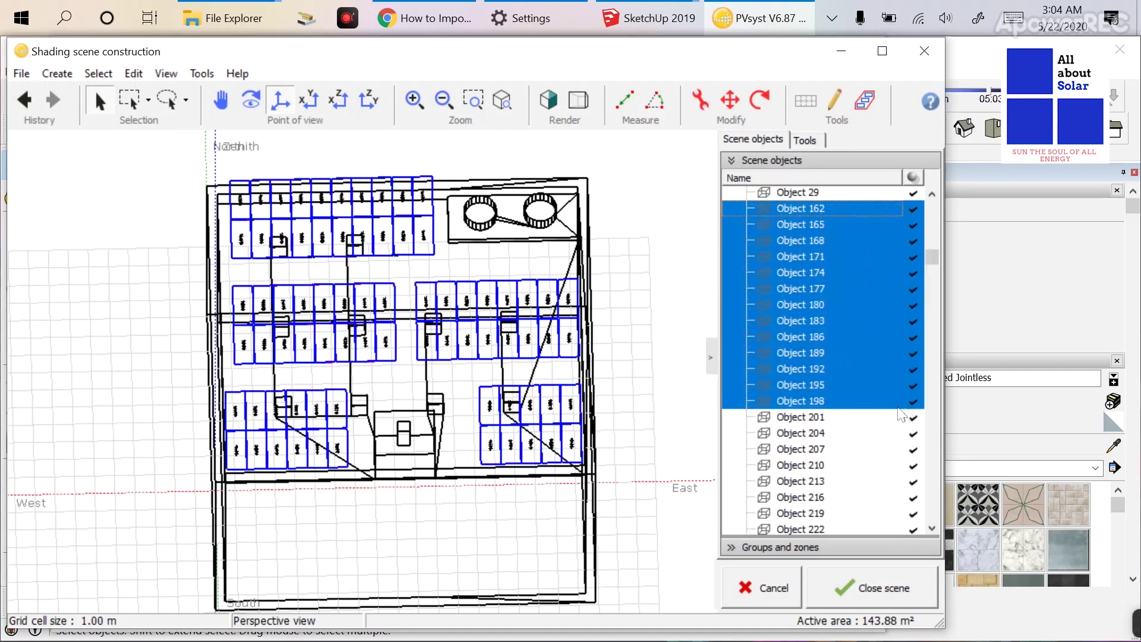
scroll(891, 410, "up", 3)
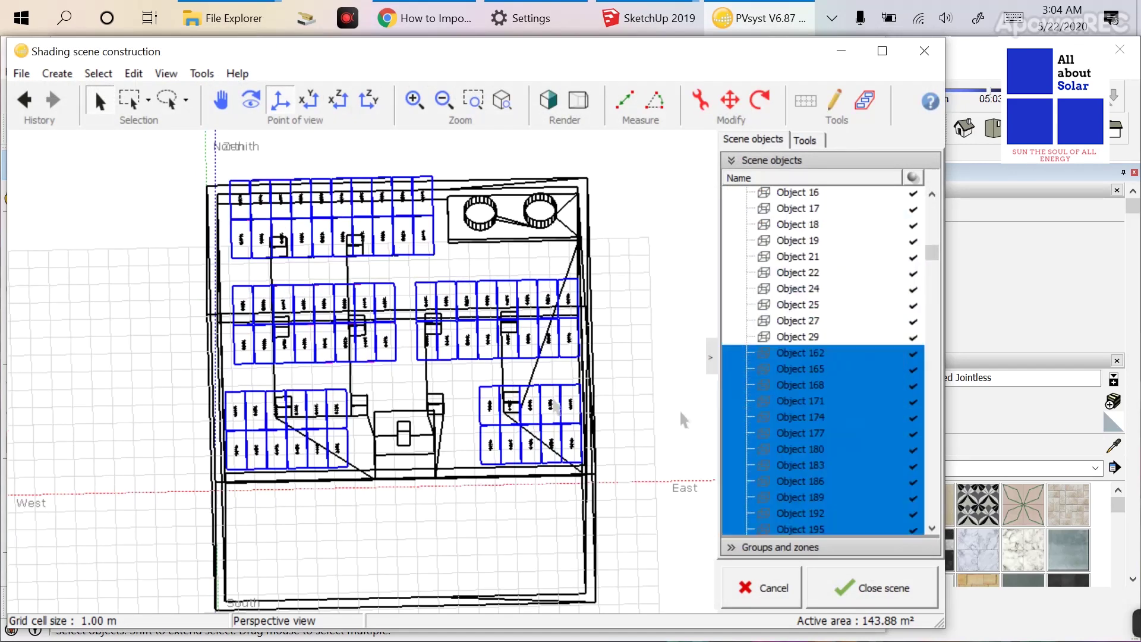
scroll(352, 301, "up", 4)
middle_click_drag(350, 298, 265, 246)
scroll(265, 246, "down", 4)
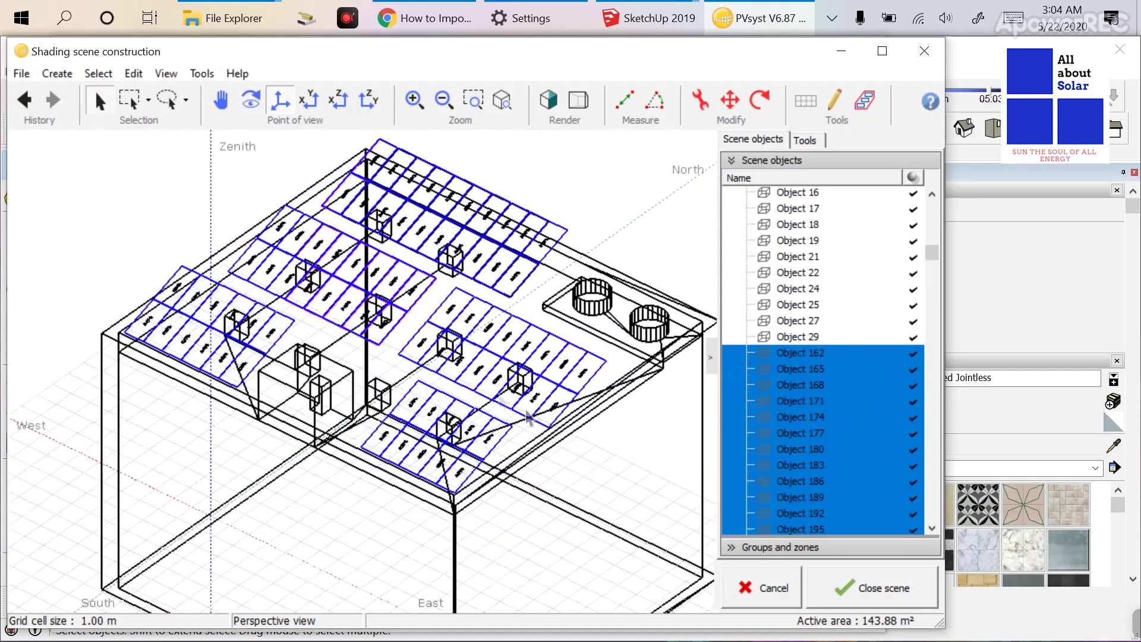
scroll(366, 320, "up", 4)
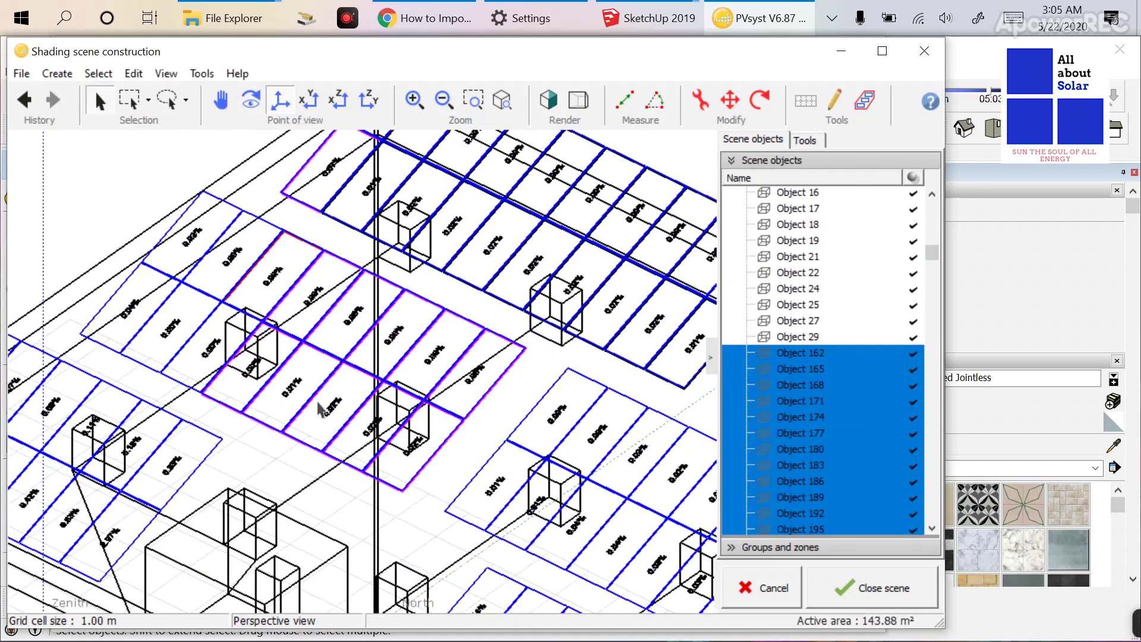
left_click(602, 351)
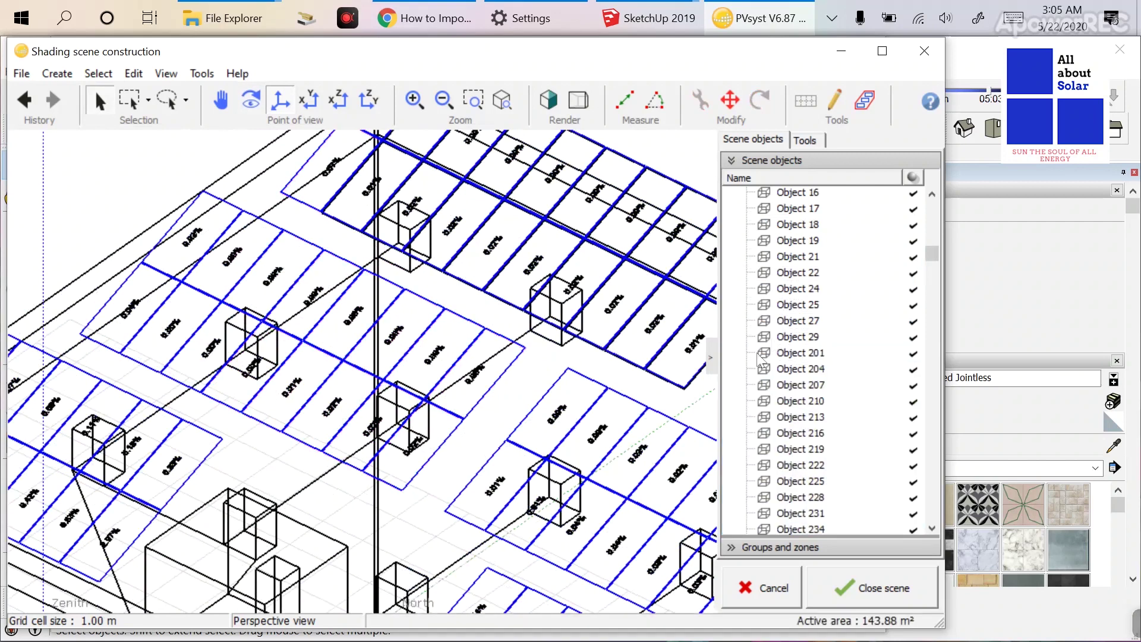
- Delete the remaining frame objects listed between Object 29 and Object 253, starting with Object 201
left_click(739, 357)
scroll(231, 377, "up", 8)
middle_click_drag(231, 376, 408, 369)
scroll(352, 372, "down", 3)
scroll(369, 374, "up", 3)
scroll(356, 408, "down", 1)
scroll(358, 406, "down", 5)
scroll(240, 287, "up", 6)
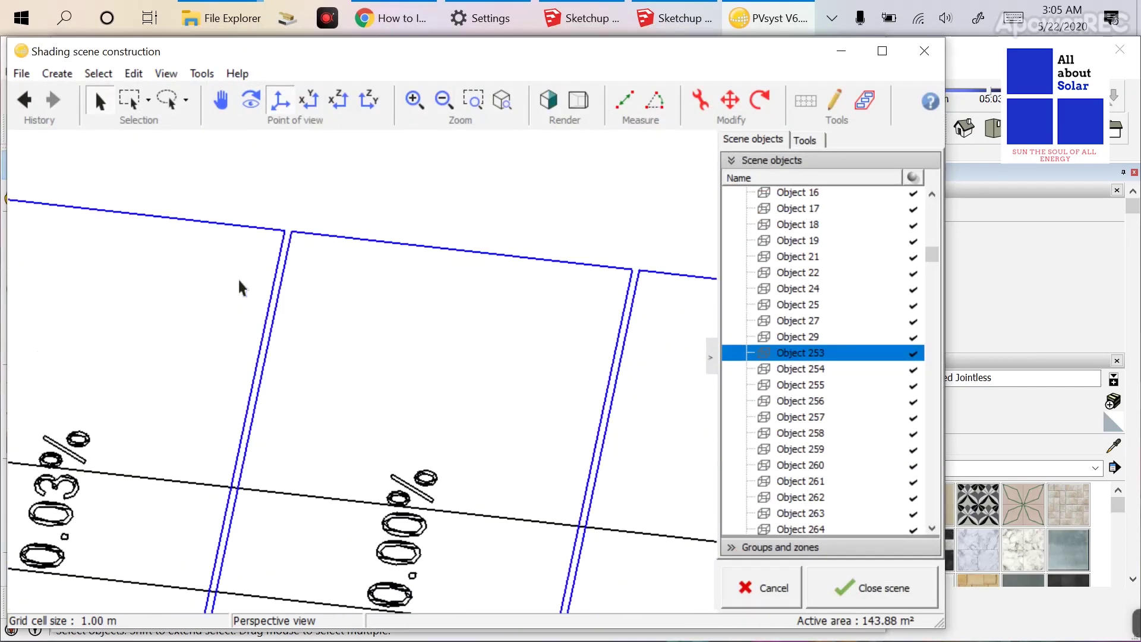
- Examine the gaps between the PV tables on the roof and close the shading scene
scroll(385, 303, "down", 7)
middle_click_drag(337, 299, 348, 344)
scroll(595, 409, "up", 3)
scroll(500, 390, "down", 5)
scroll(573, 364, "down", 3)
scroll(567, 404, "up", 4)
scroll(560, 434, "down", 1)
left_click(864, 588)
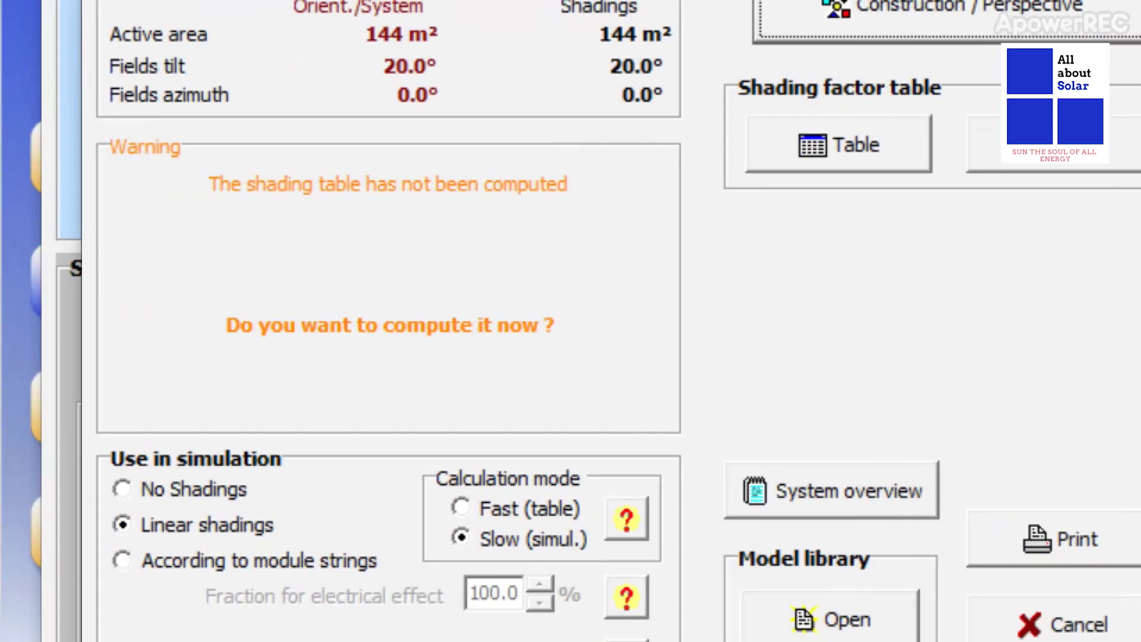
- Compute the linear shading factor table, read its diffuse and albedo factors, and close the table
mouse_move(172, 162)
left_mouse_down()
mouse_move(416, 107)
mouse_move(624, 416)
mouse_move(174, 294)
mouse_move(239, 109)
left_mouse_up()
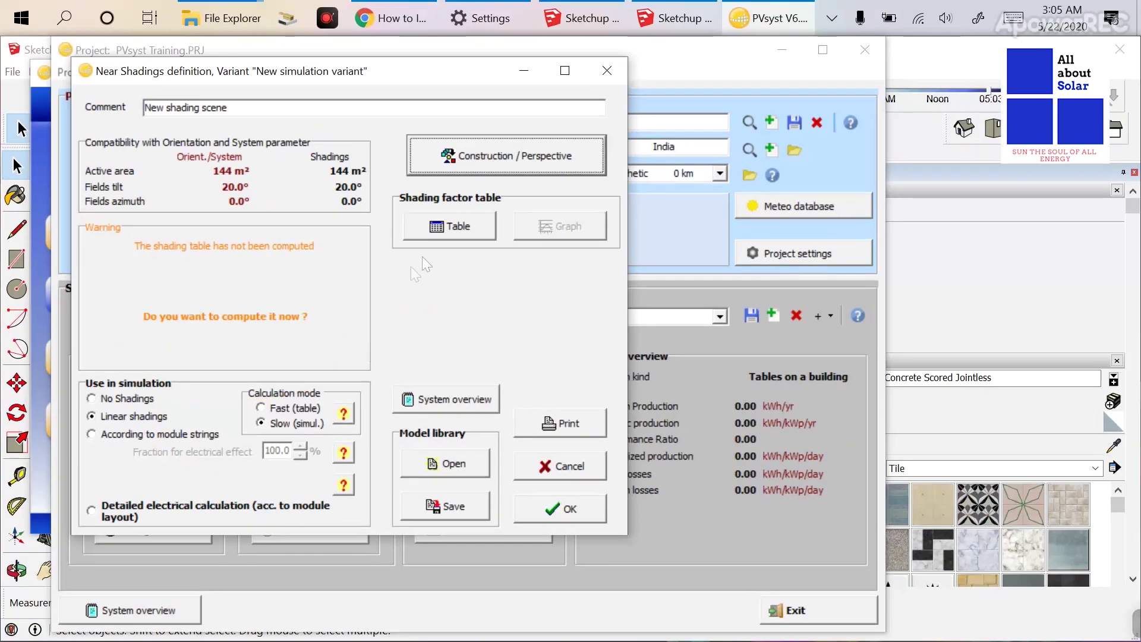
left_click(838, 145)
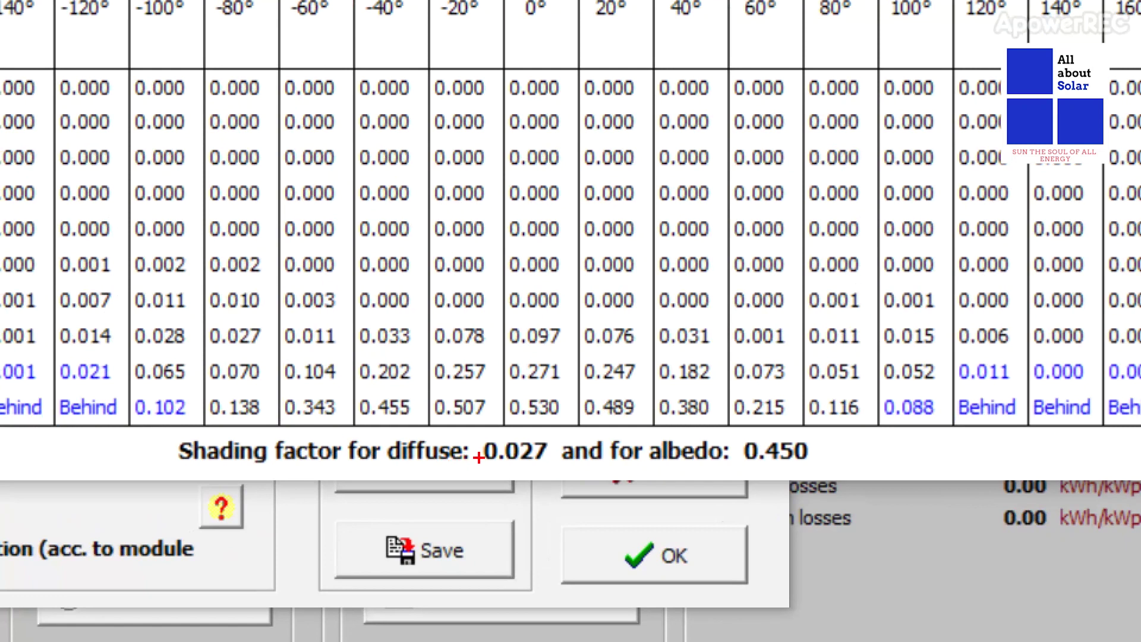
mouse_move(478, 457)
left_mouse_down()
mouse_move(568, 427)
mouse_move(464, 469)
mouse_move(463, 431)
left_mouse_up()
mouse_move(722, 458)
left_mouse_down()
mouse_move(830, 411)
mouse_move(770, 488)
mouse_move(719, 441)
left_mouse_up()
key("Escape")
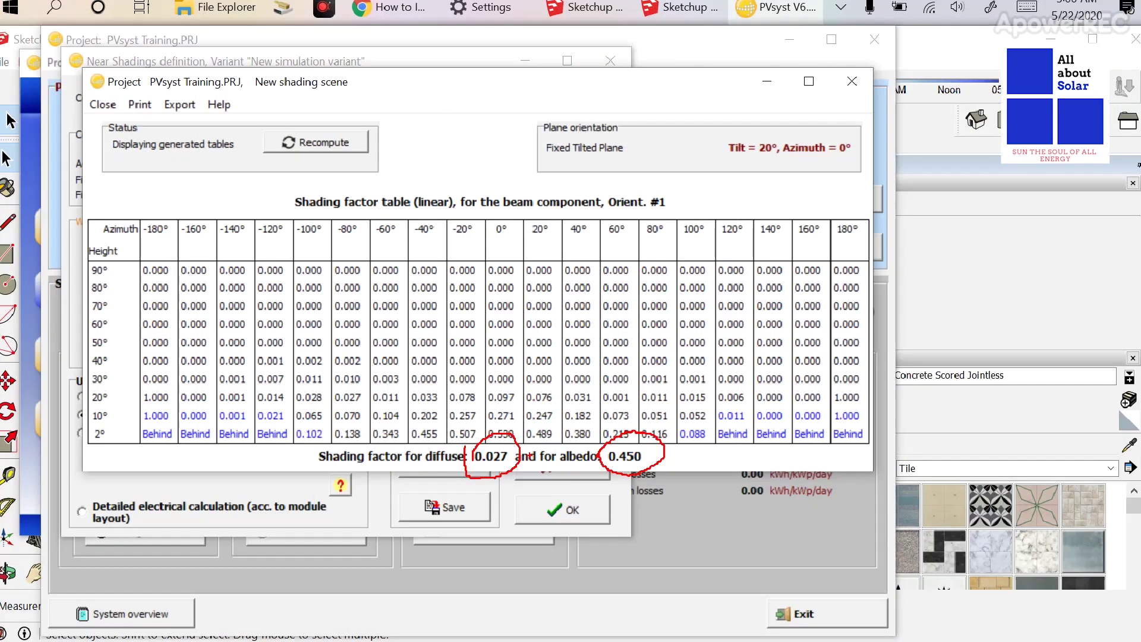
left_click(844, 92)
- Reopen the shading scene, look through its PV tables and remaining objects, and close it
left_click(484, 167)
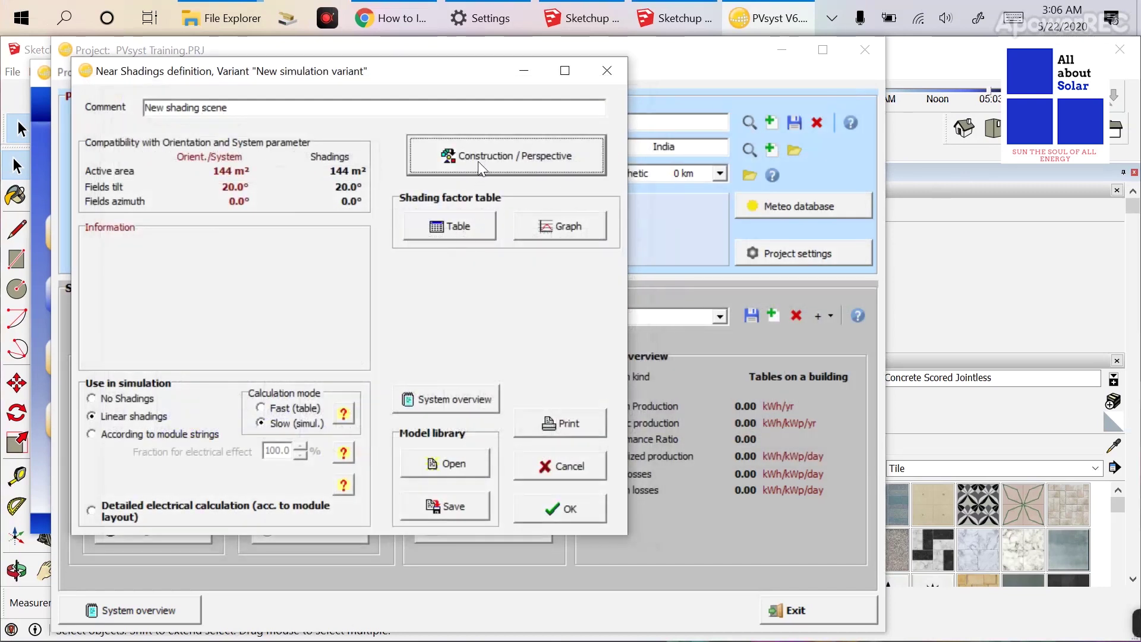
scroll(878, 395, "down", 10)
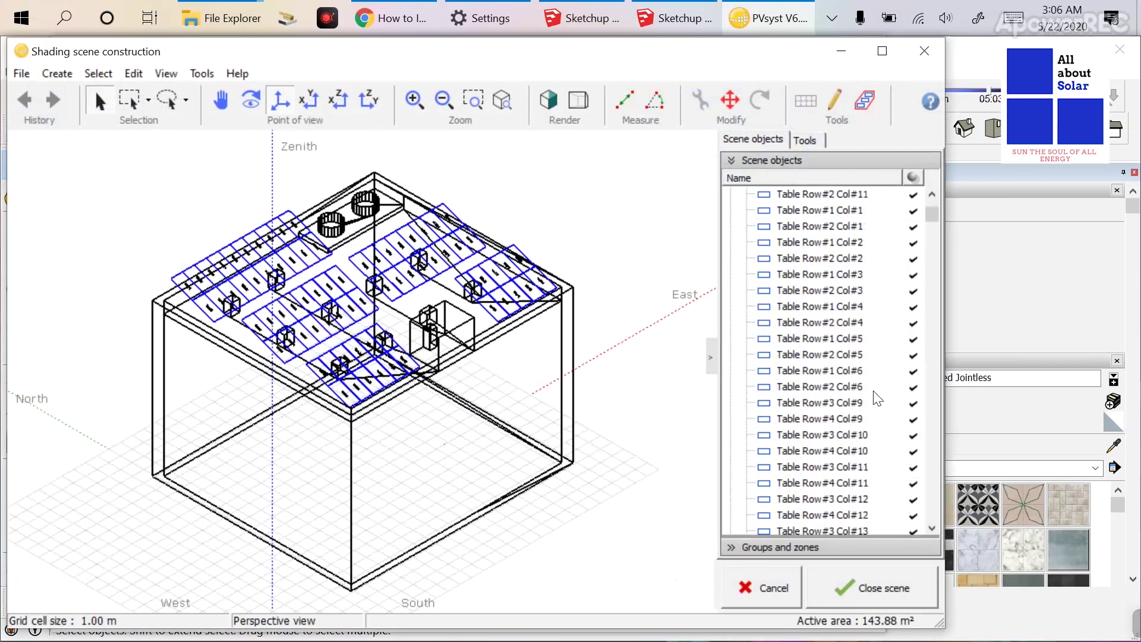
scroll(877, 398, "down", 13)
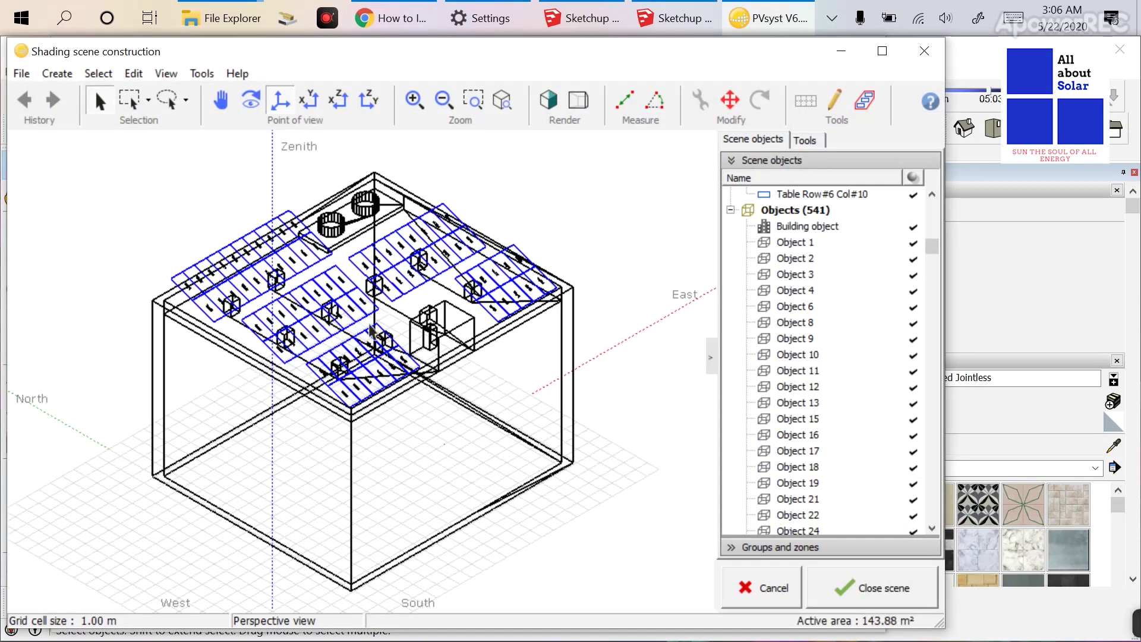
left_click(872, 588)
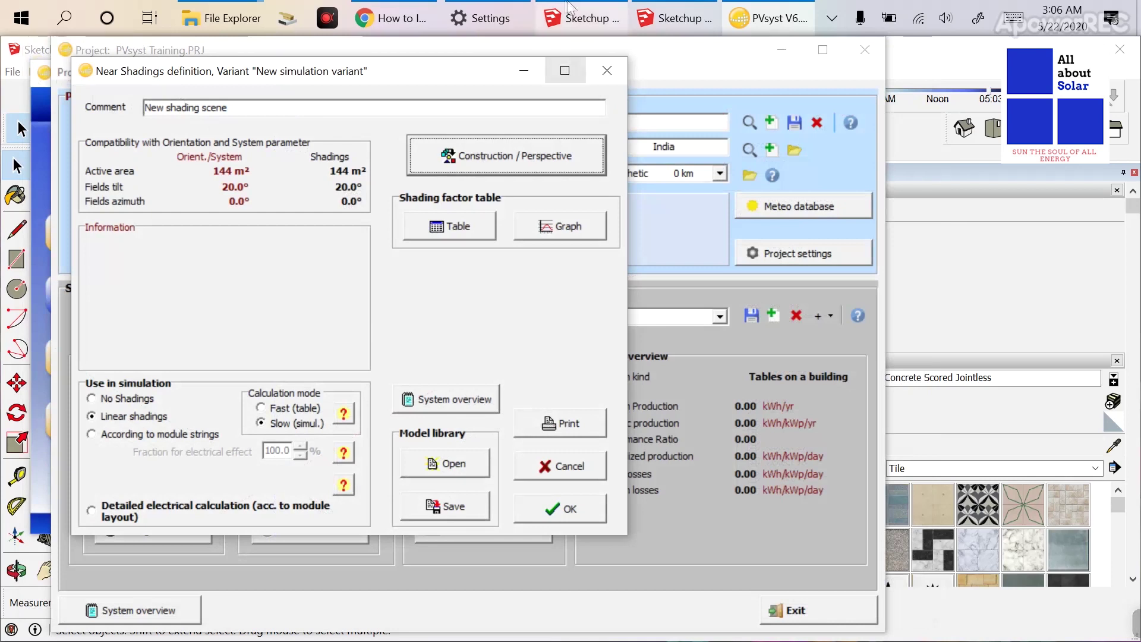
- Switch to SketchUp and compare the module arrays in the Sketchup Training and Sketchup Training_Old models
left_click(675, 4)
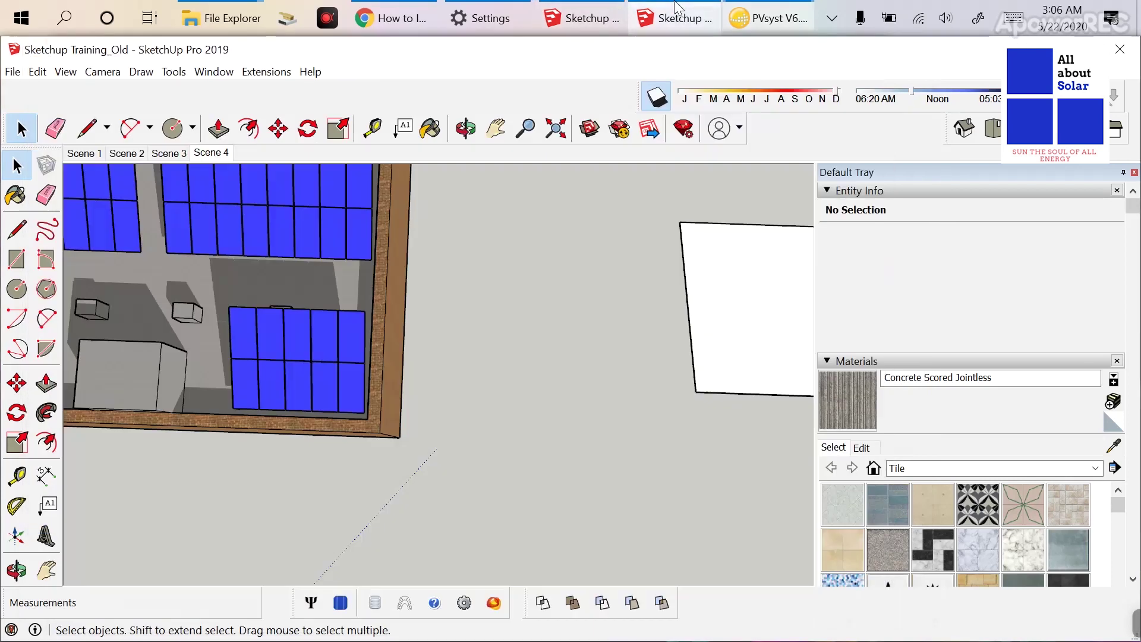
left_click(548, 4)
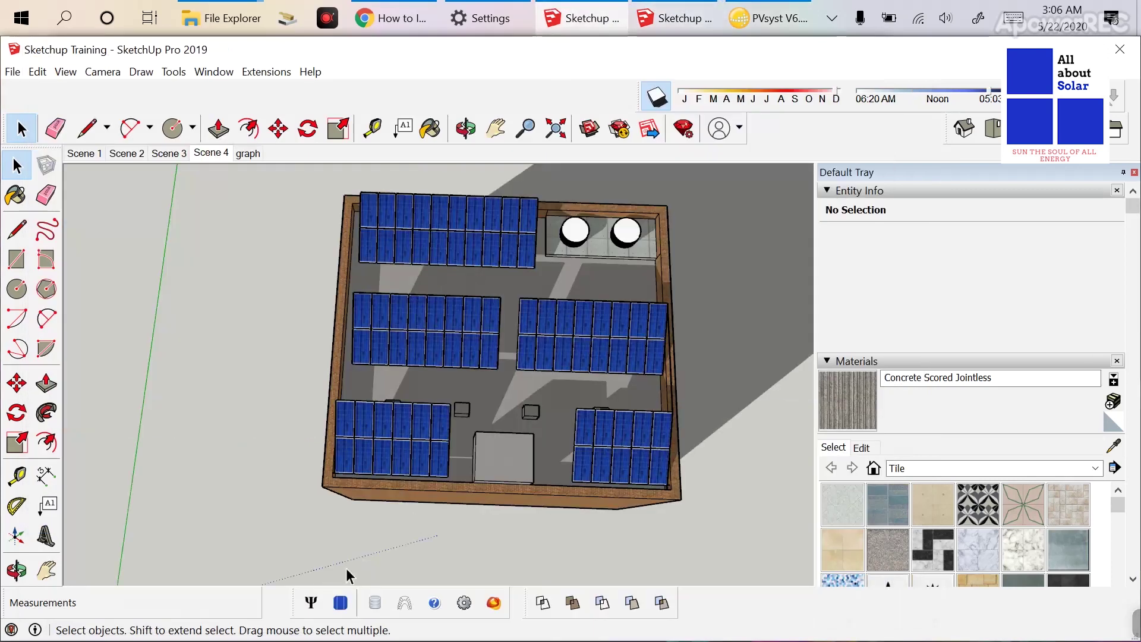
left_click(686, 10)
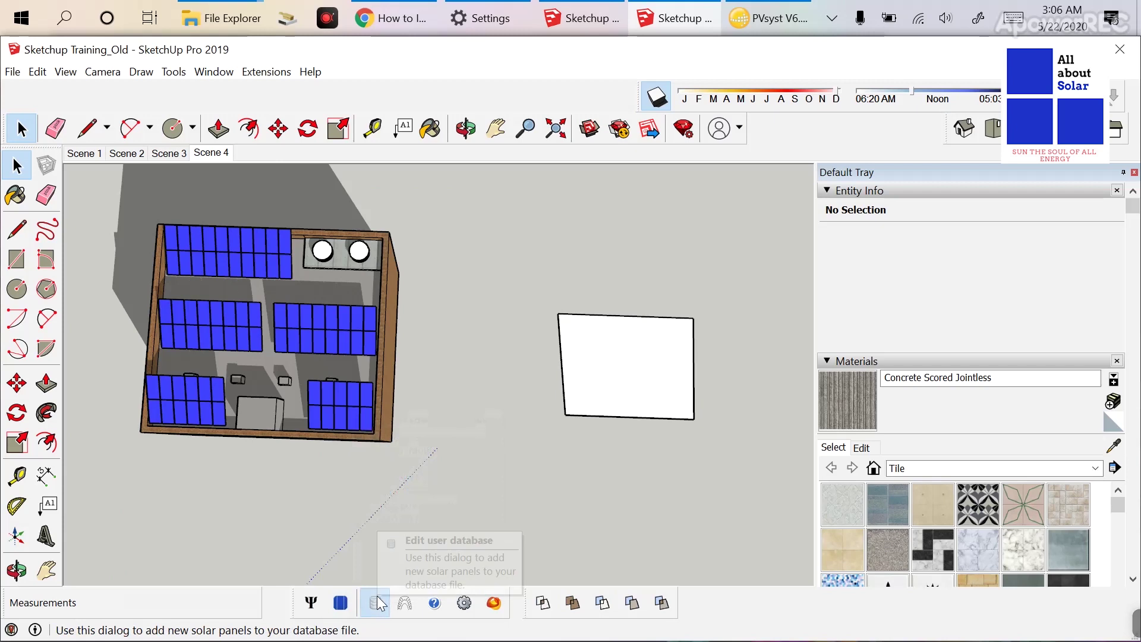
- Enter a user database panel: Adani Solar, ASP 330, length 1960 mm, width 992 mm, thickness 0 mm, power 330 W, weight 24 kg
left_click(375, 603)
scroll(507, 331, "down", 4)
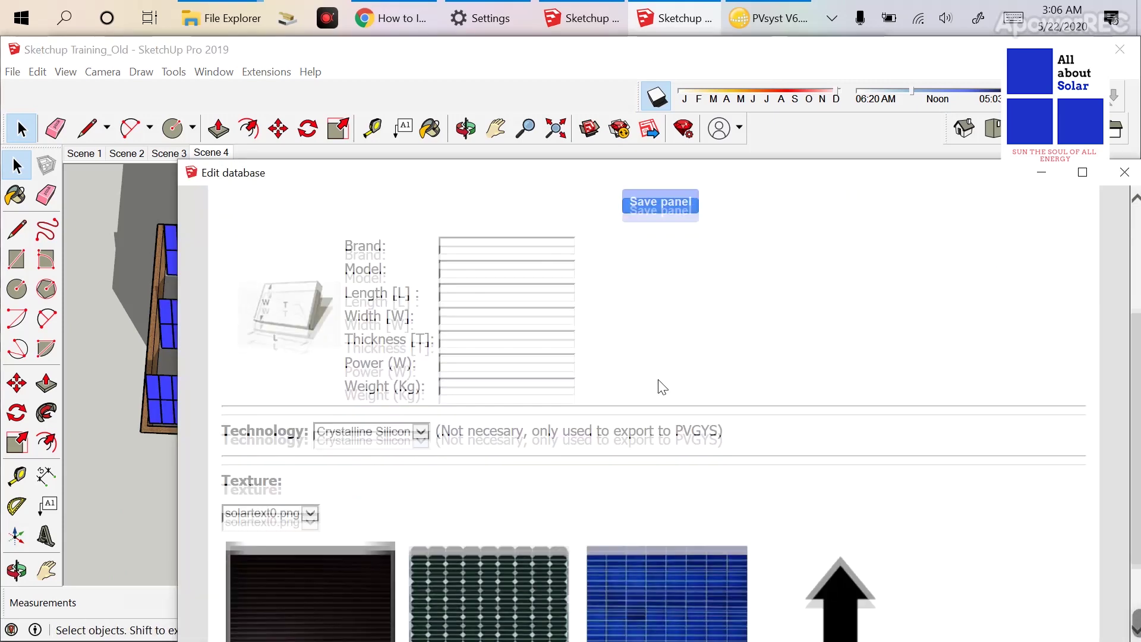
left_click(383, 383)
left_click(385, 387)
scroll(385, 387, "up", 3)
left_click(448, 334)
type("Adani Solar")
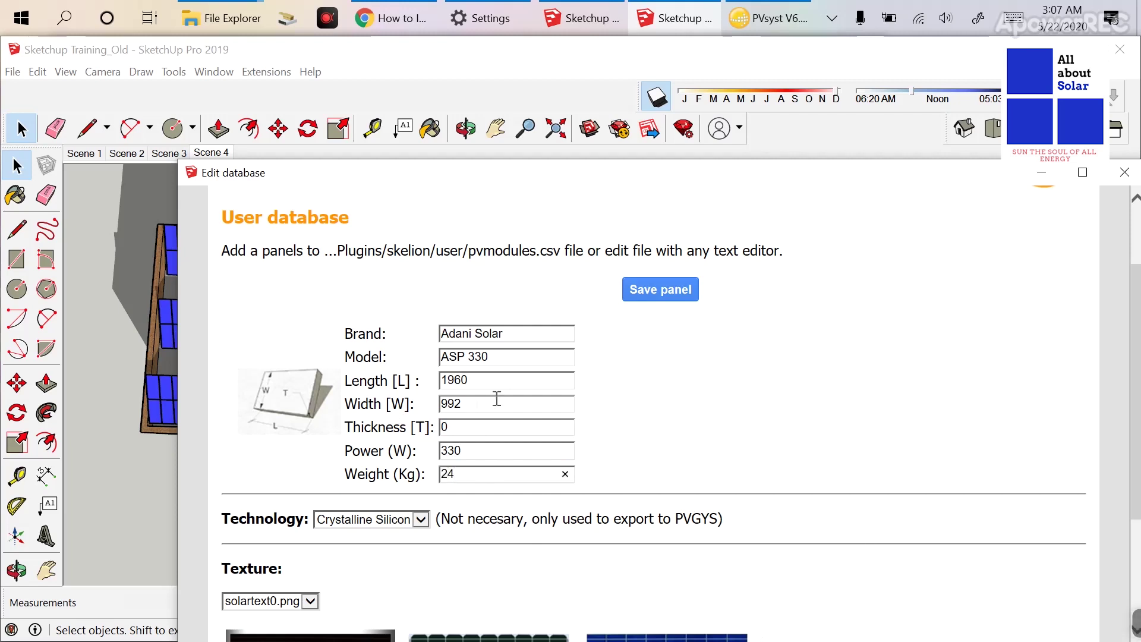
- Give the panel the solartext2.png texture, save it to the user database and close the database editor
left_click(441, 495)
scroll(428, 493, "down", 2)
left_click(299, 466)
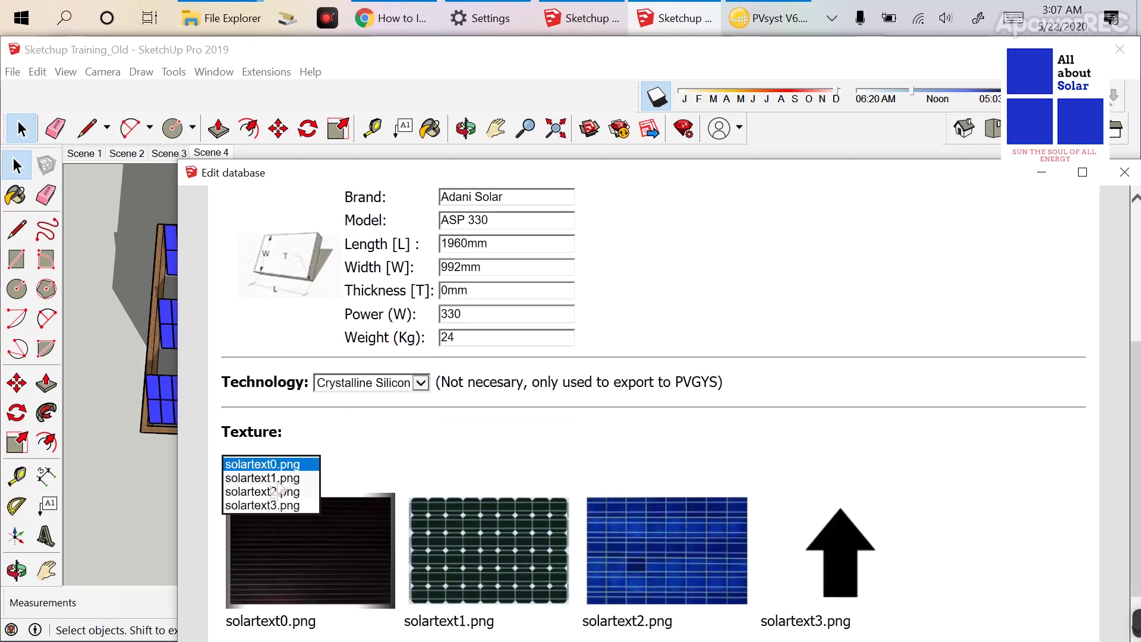
left_click(262, 492)
scroll(716, 382, "down", 1)
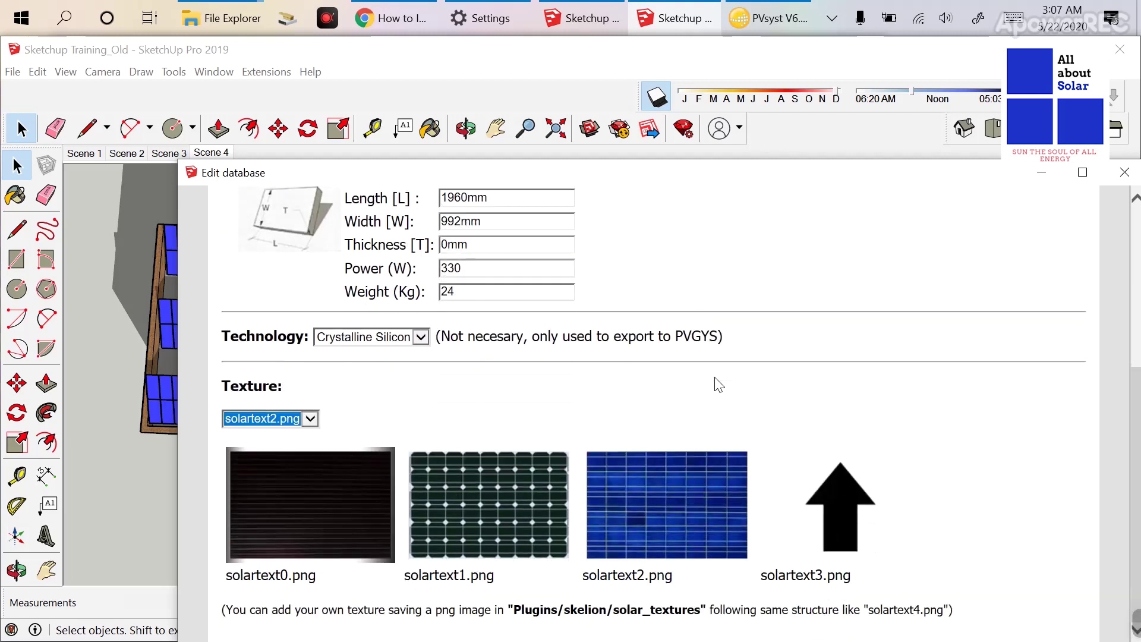
scroll(715, 382, "up", 5)
left_click(665, 397)
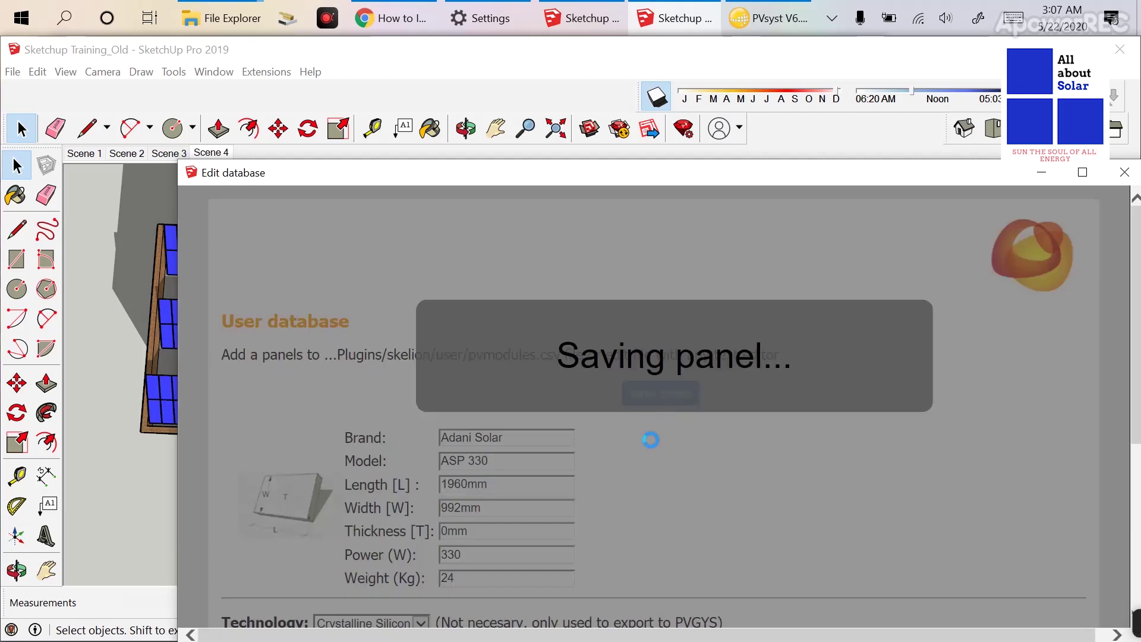
left_click(1124, 173)
- Select the white face beside the building and choose Adani Solar:ASP 330 from the user PV database as its component
left_click(594, 386)
scroll(408, 397, "down", 4)
middle_click_drag(492, 478, 506, 423)
left_click(338, 602)
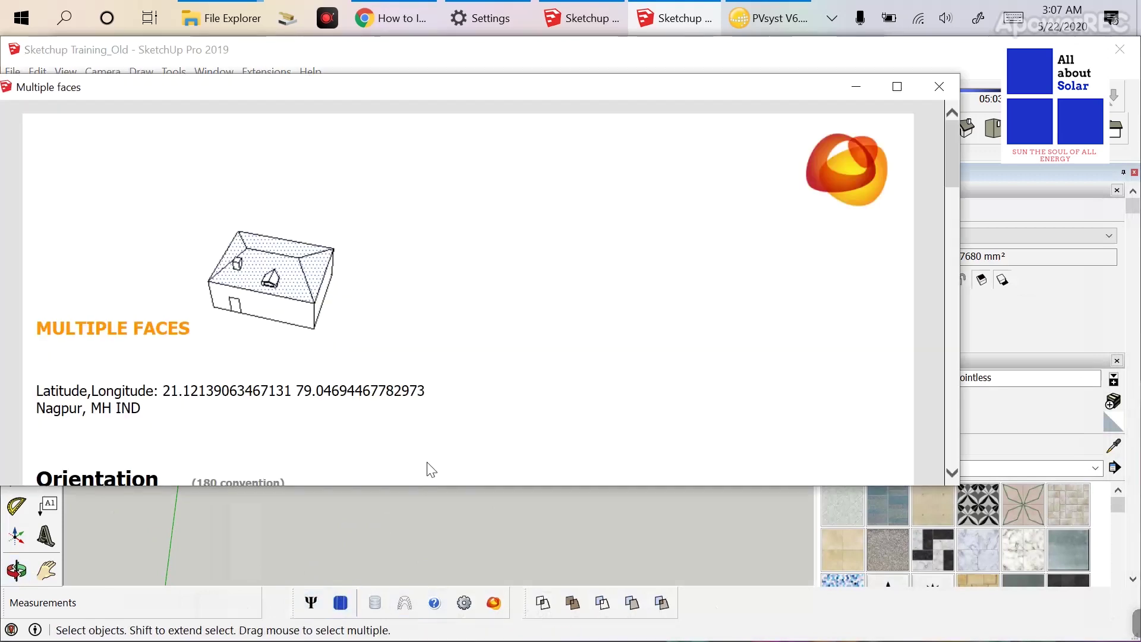
scroll(455, 247, "down", 10)
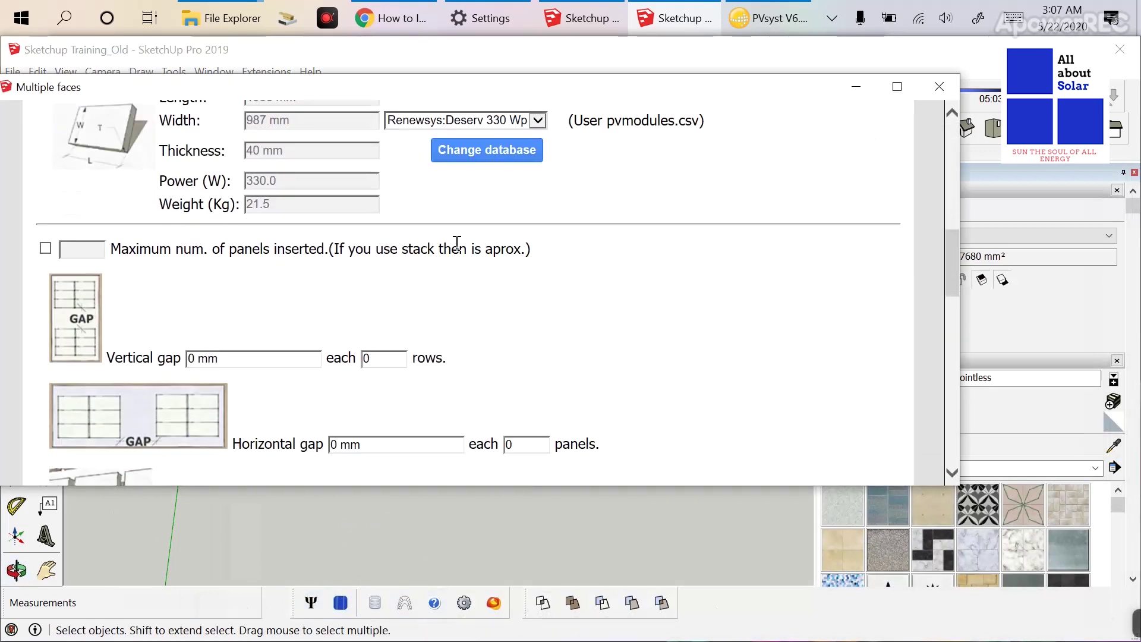
left_click(466, 120)
left_click(446, 145)
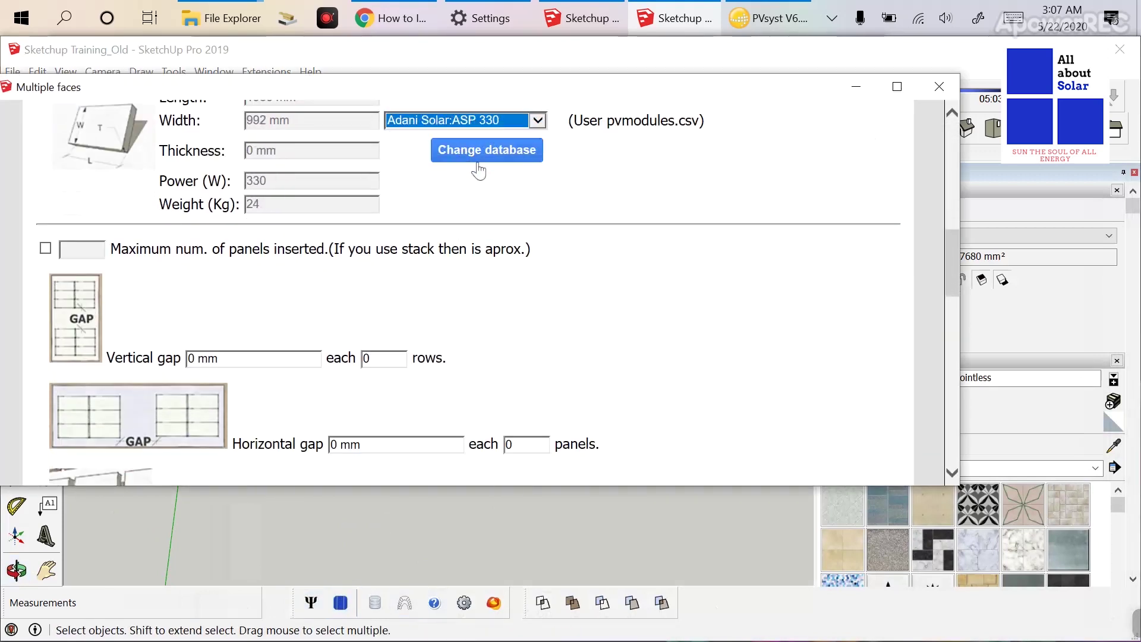
left_click(473, 156)
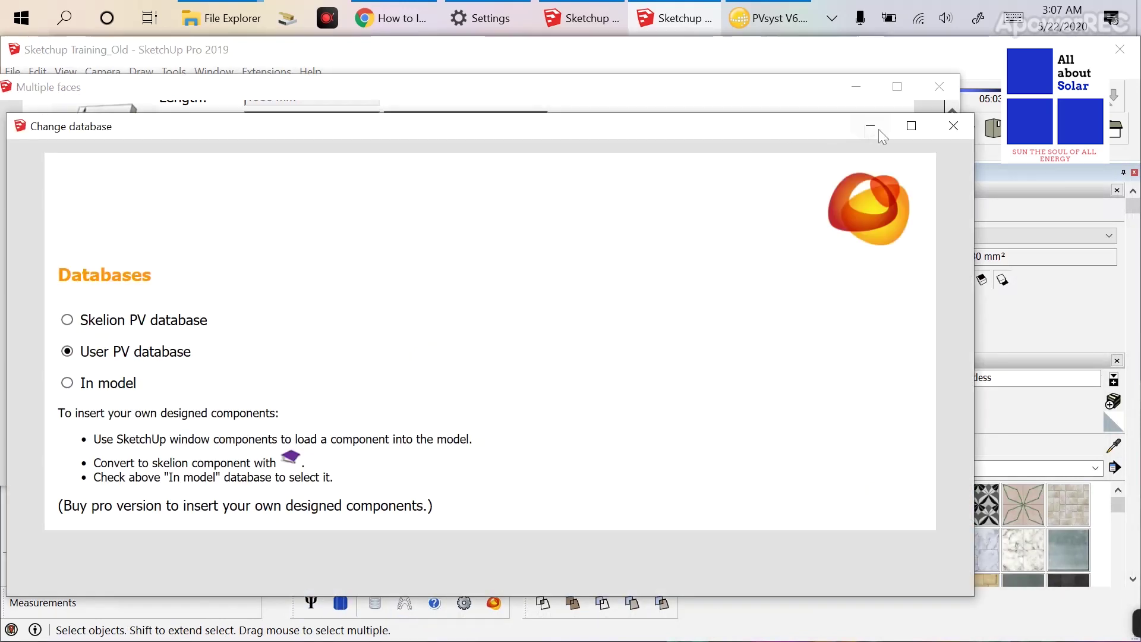
left_click(937, 131)
- Limit the maximum number of panels to 10 and insert them on the white face
scroll(323, 287, "up", 1)
left_click(45, 172)
left_click(78, 173)
type("10")
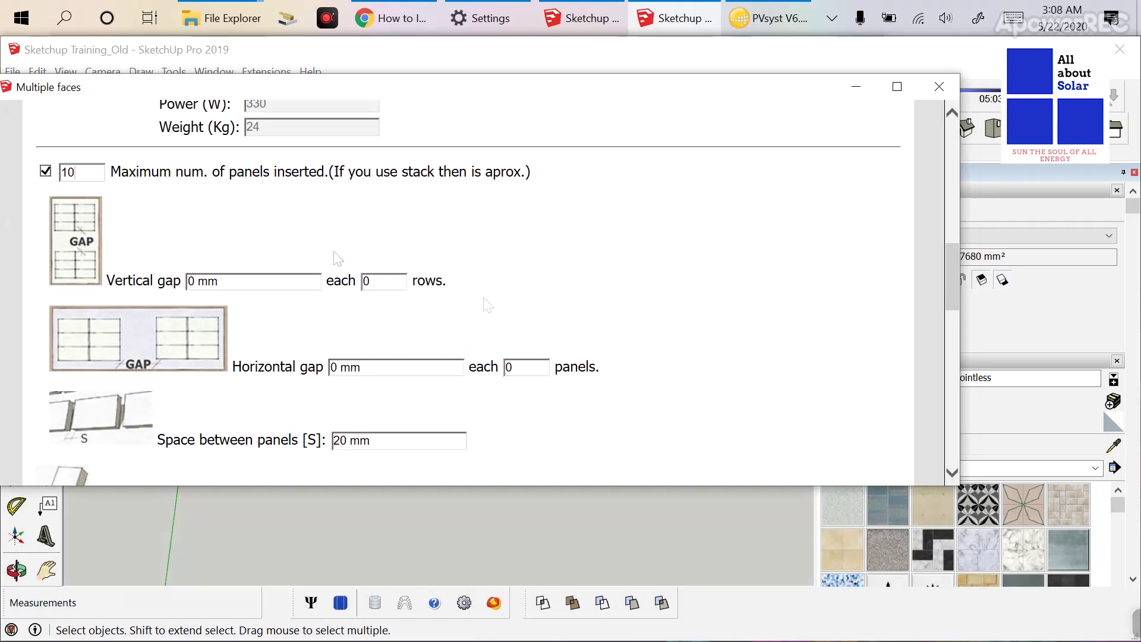
scroll(449, 238, "down", 5)
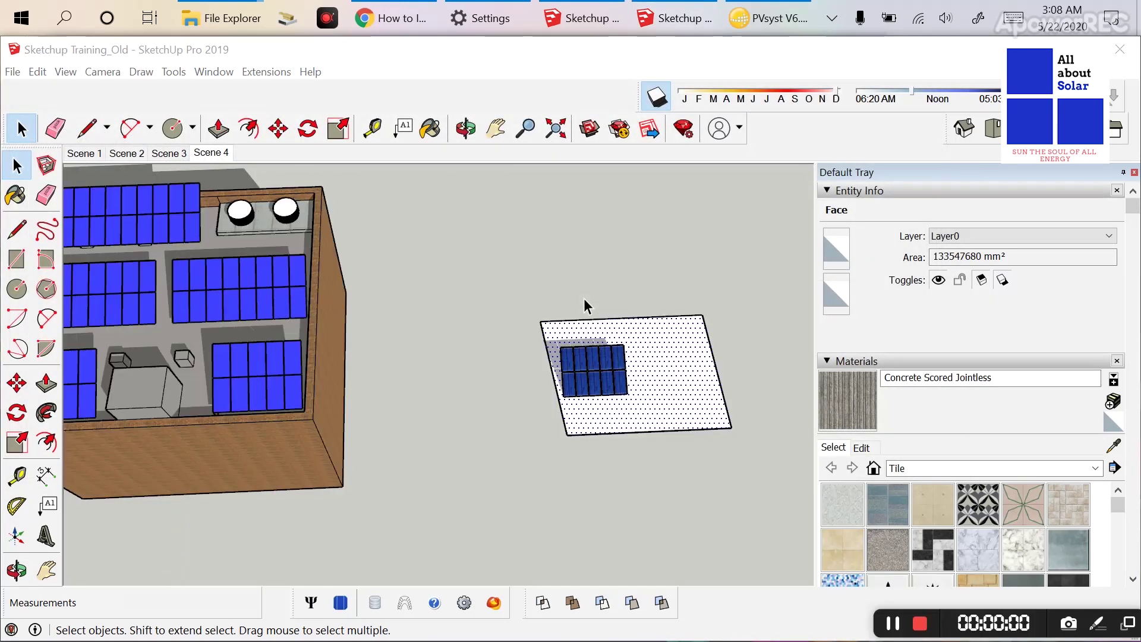
- Move the ten-panel group by its upper corner onto the matching ten-module array on the building roof
scroll(617, 374, "up", 4)
left_click(614, 362)
scroll(614, 361, "down", 4)
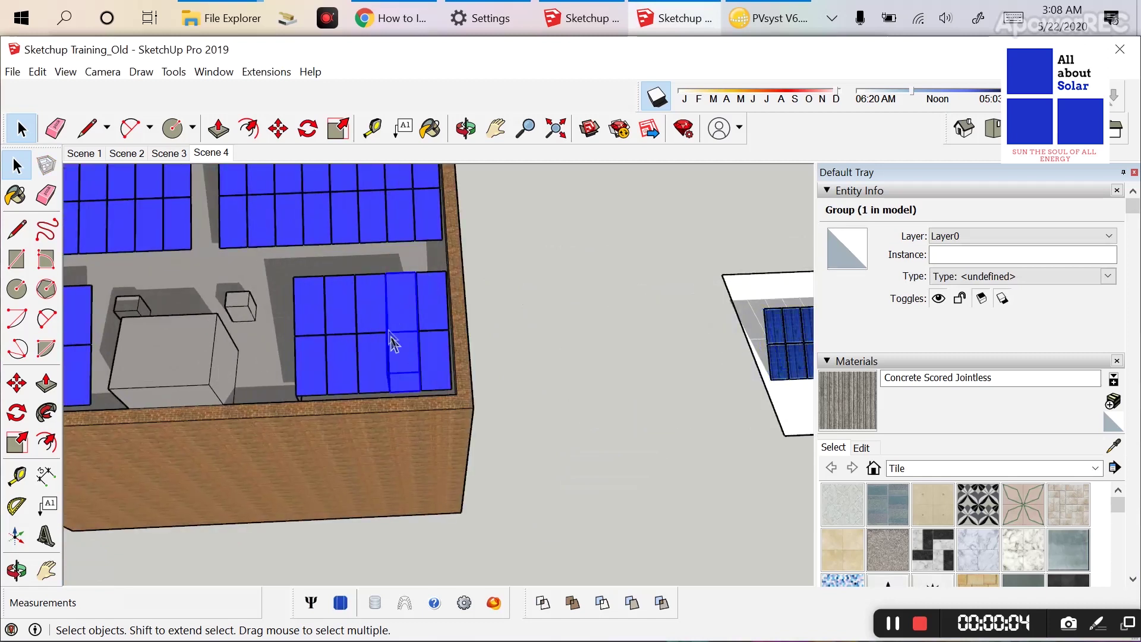
middle_click_drag(389, 338, 453, 333)
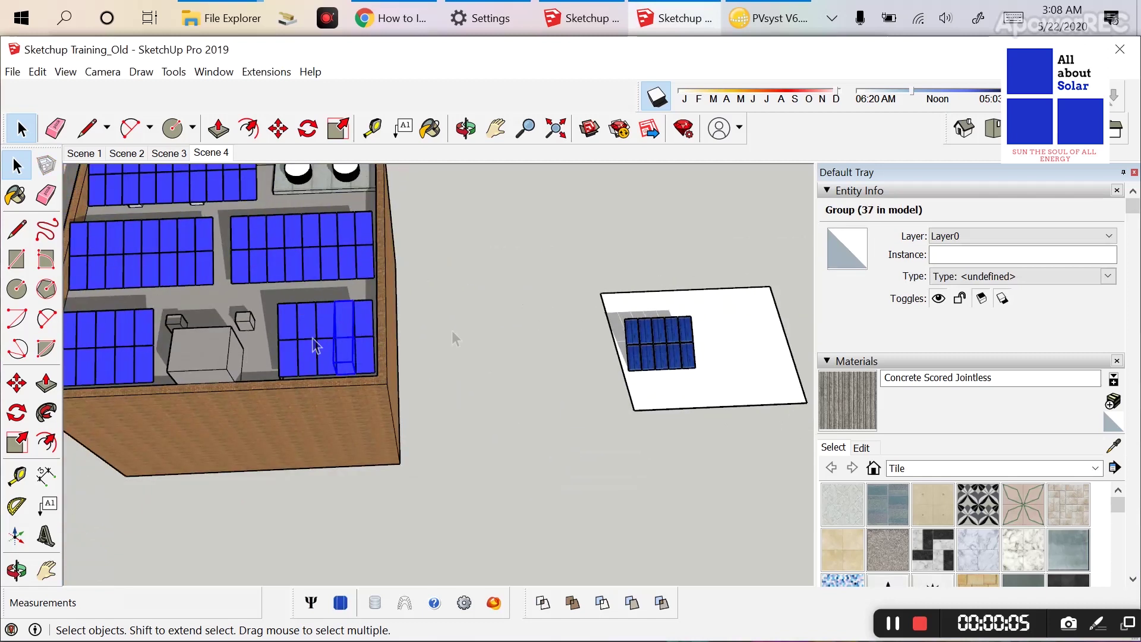
scroll(636, 368, "up", 5)
left_click(635, 368)
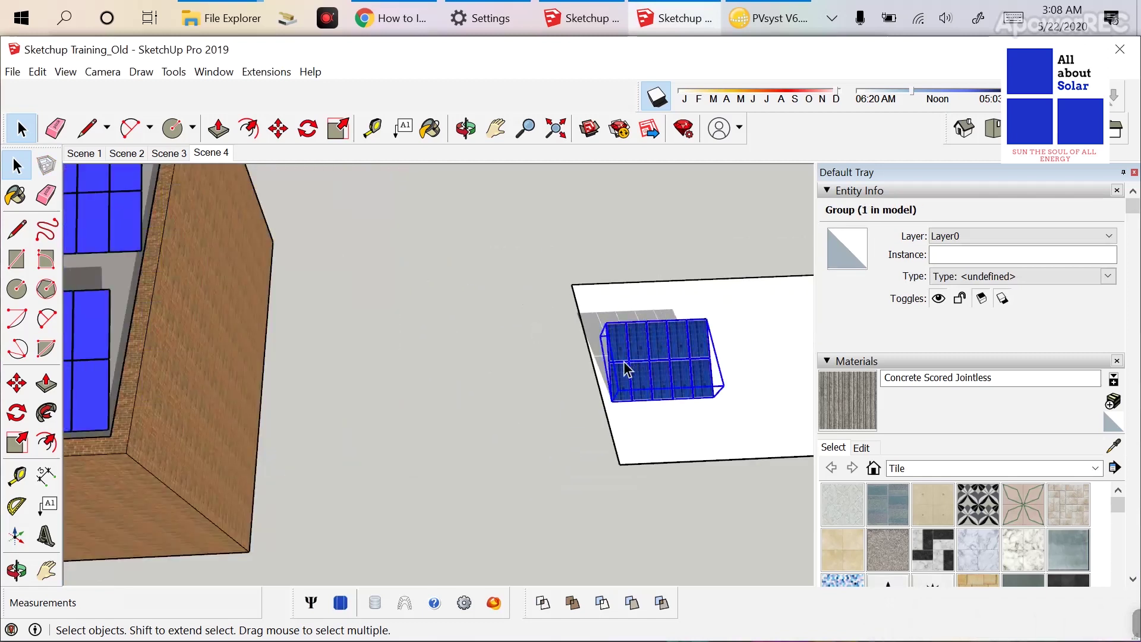
key("m")
scroll(558, 328, "up", 8)
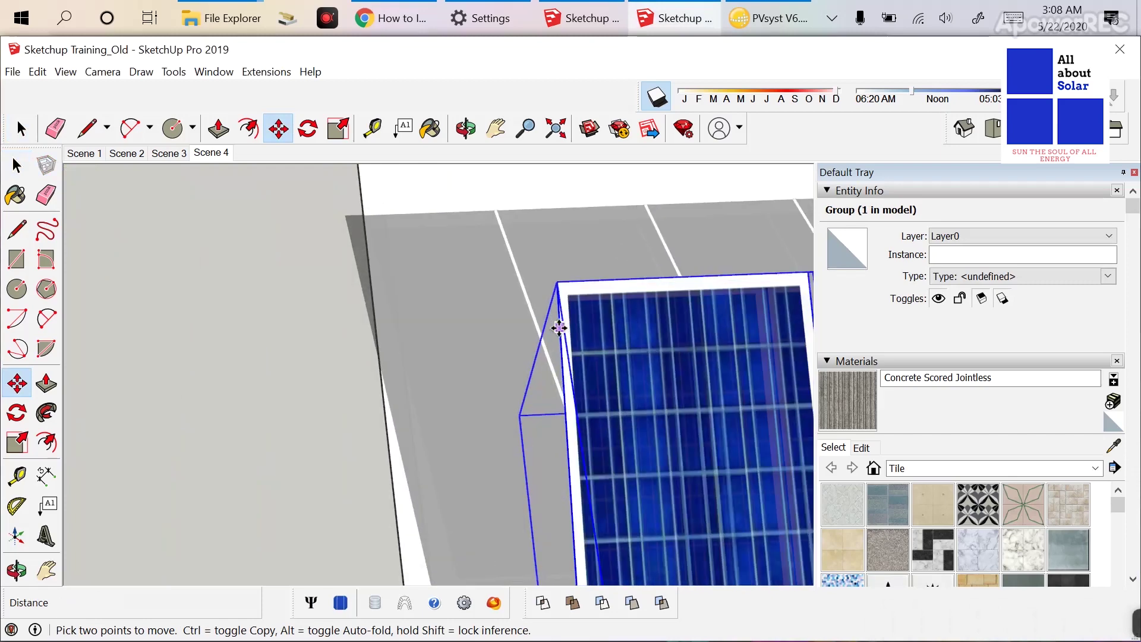
left_click(560, 285)
scroll(523, 356, "down", 5)
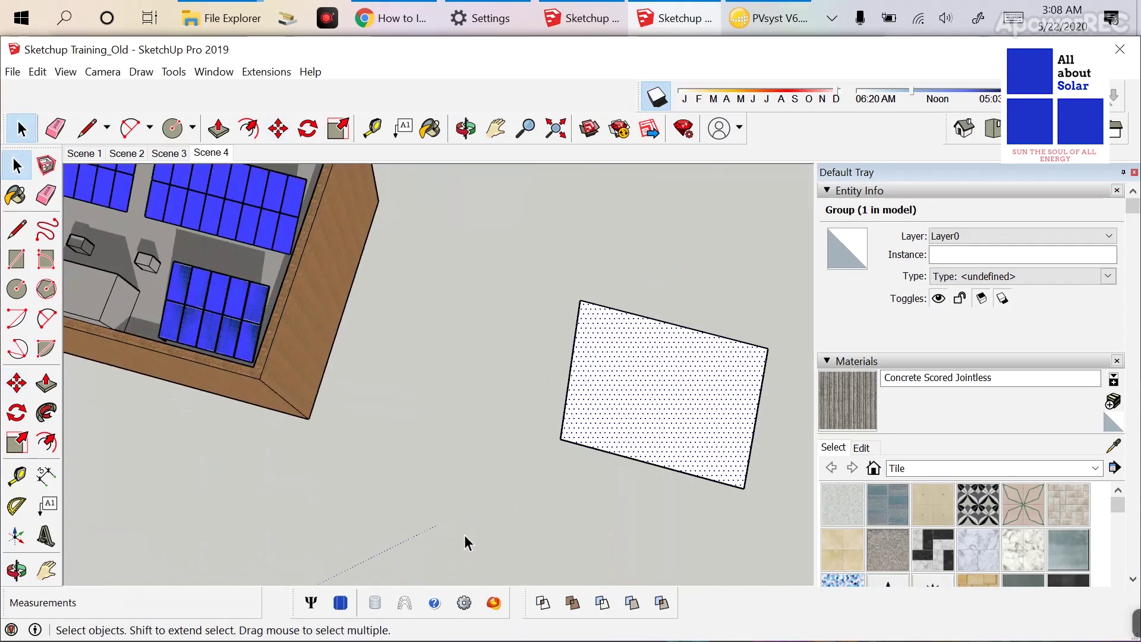
- Insert another Adani Solar:ASP 330 group on the white face, limiting the maximum number of panels and stacking 2 components in portrait
left_click(341, 602)
scroll(441, 331, "down", 9)
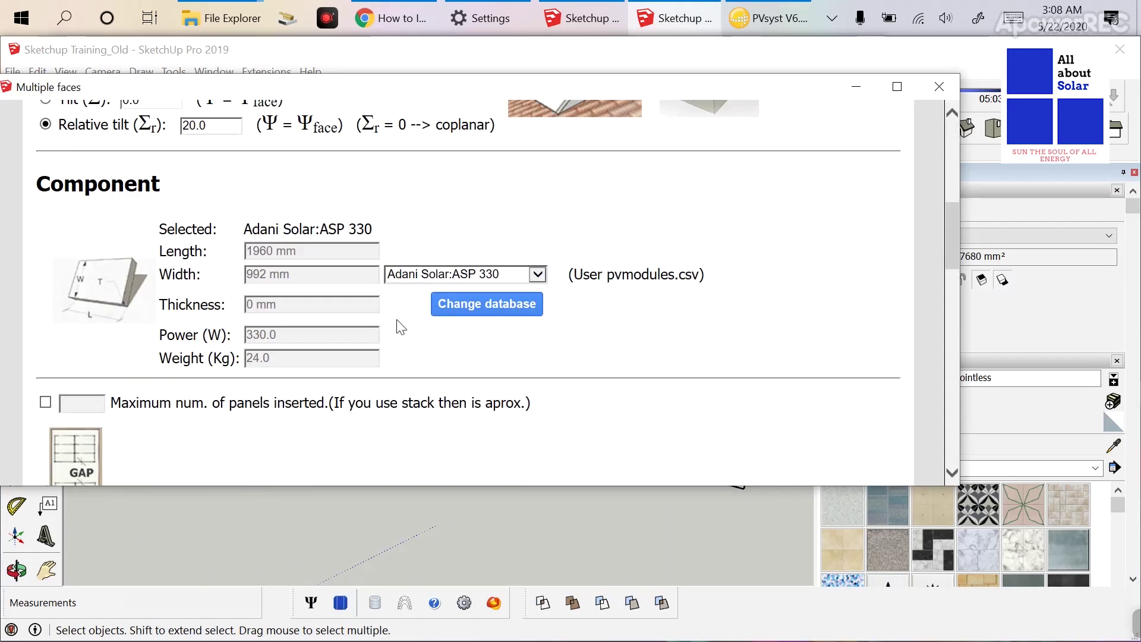
scroll(399, 327, "down", 3)
left_click(71, 213)
type("1")
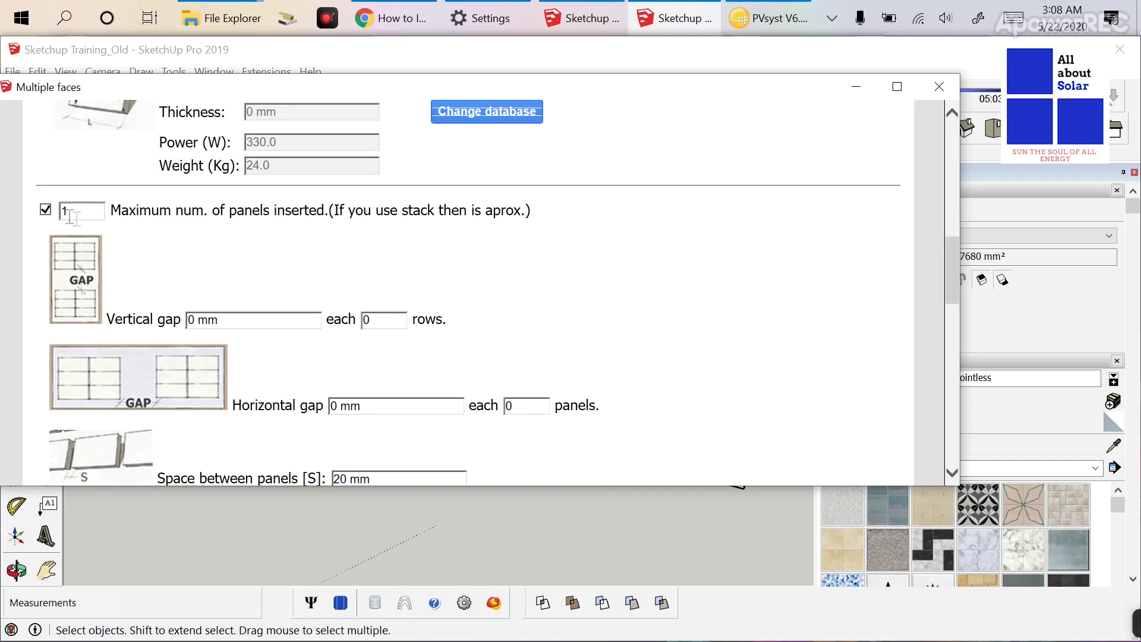
left_click_drag(69, 212, 54, 220)
scroll(419, 296, "down", 7)
scroll(280, 274, "up", 1)
type("2")
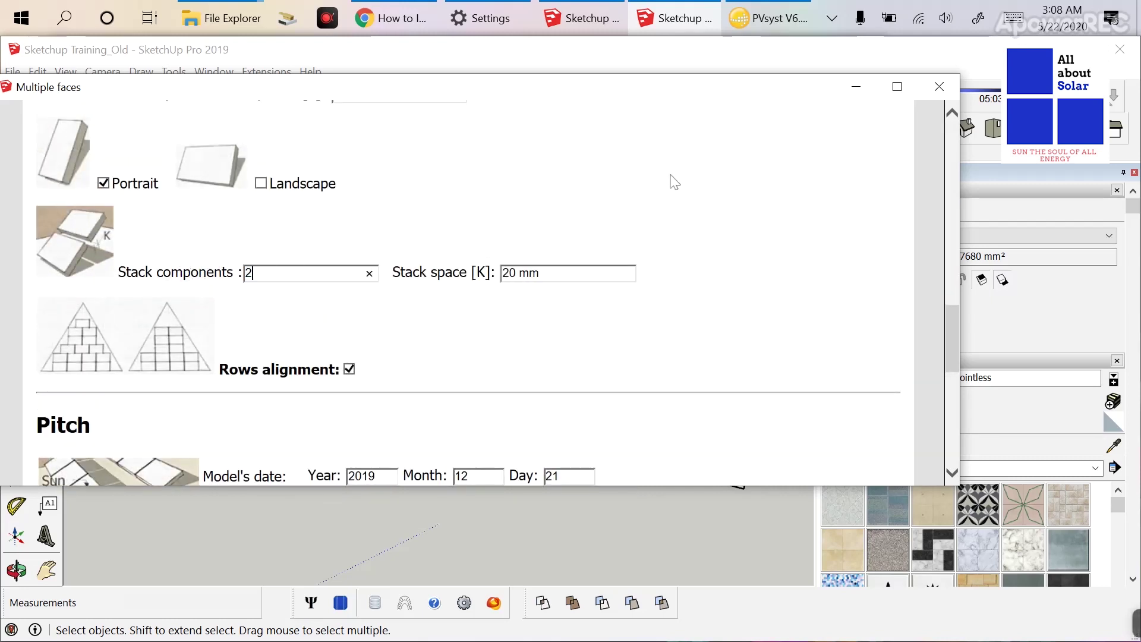
scroll(565, 357, "down", 8)
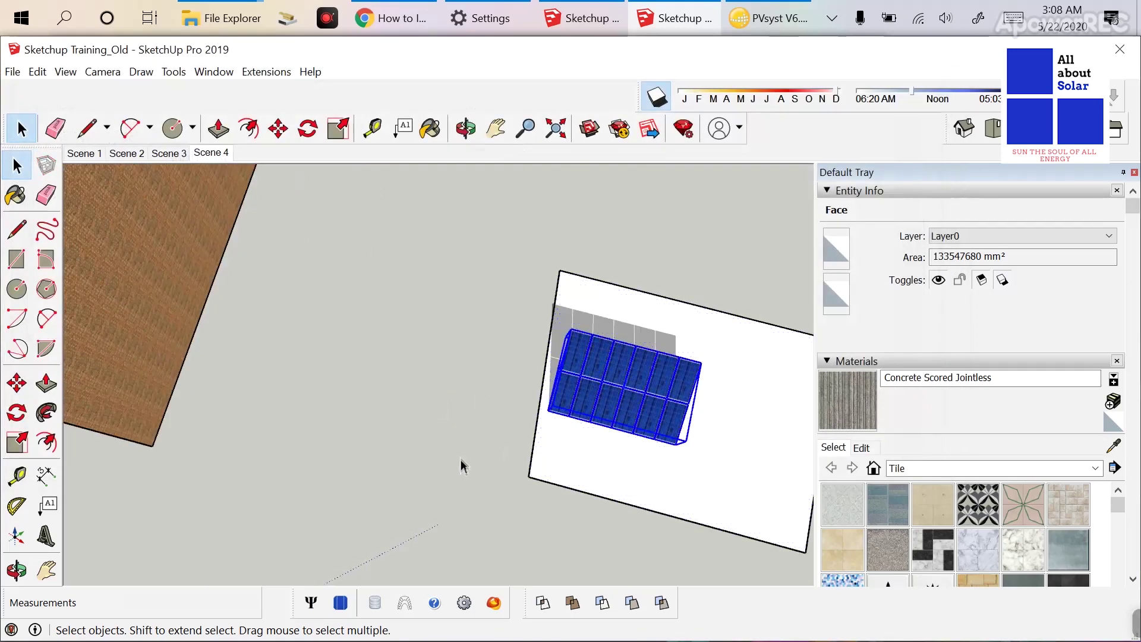
- Move the new panel group onto the matching module array at the other front corner of the building roof
key("m")
middle_click_drag(461, 463, 543, 380)
scroll(392, 259, "up", 6)
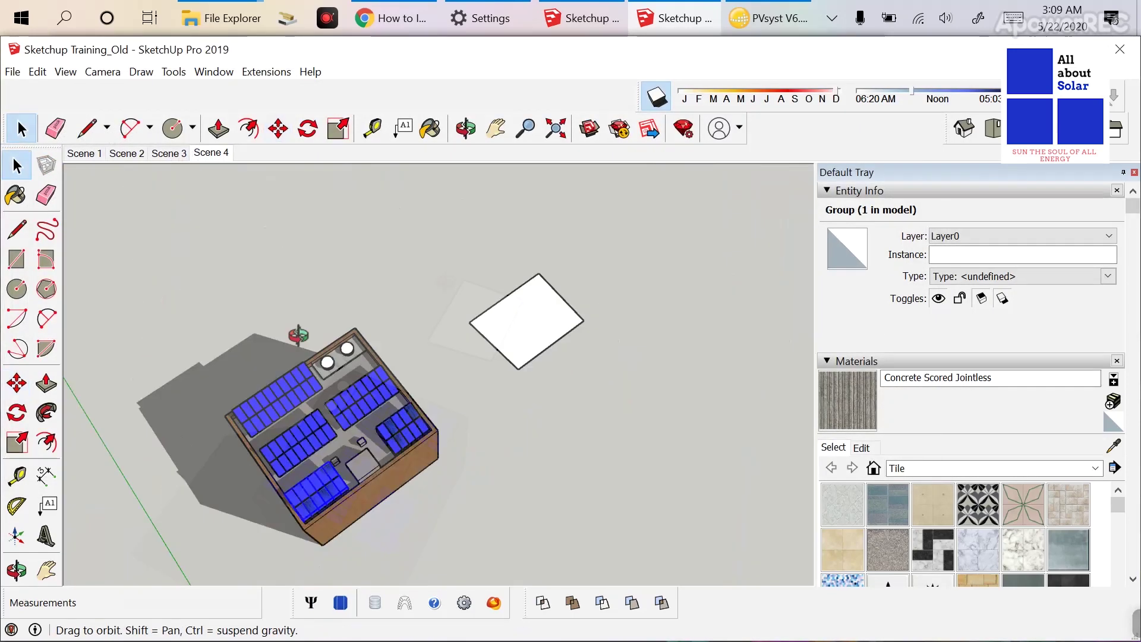
- Delete the five old thick module groups of the ten-module roof array, keeping the zero-thickness panels
middle_click_drag(297, 333, 543, 398)
scroll(543, 398, "up", 8)
middle_click_drag(284, 495, 592, 378)
scroll(592, 378, "up", 1)
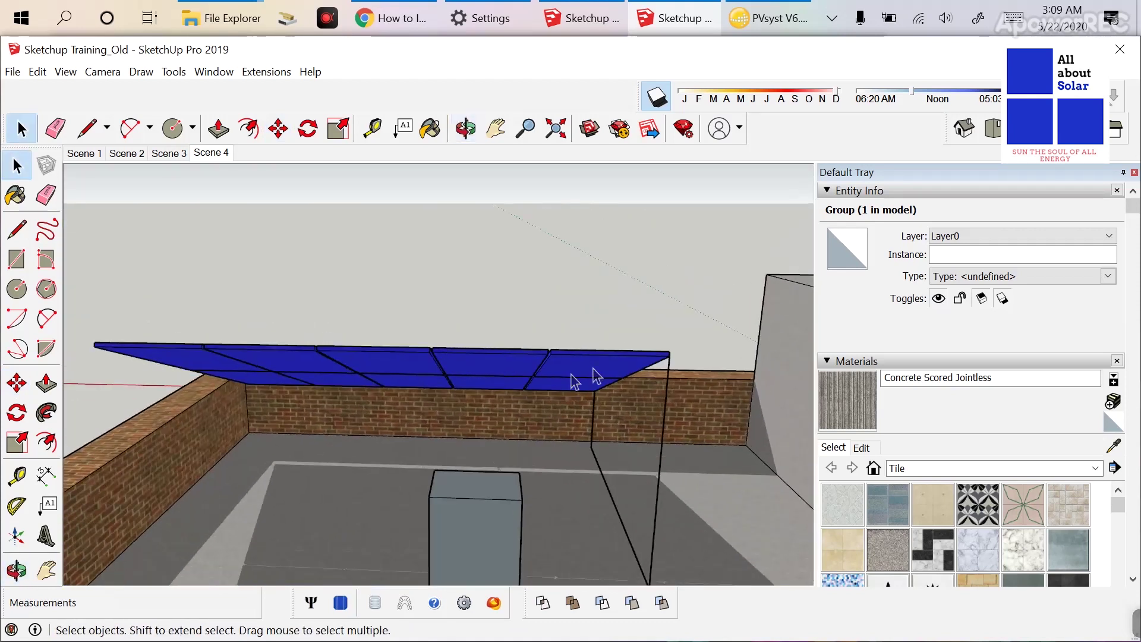
left_click(573, 380)
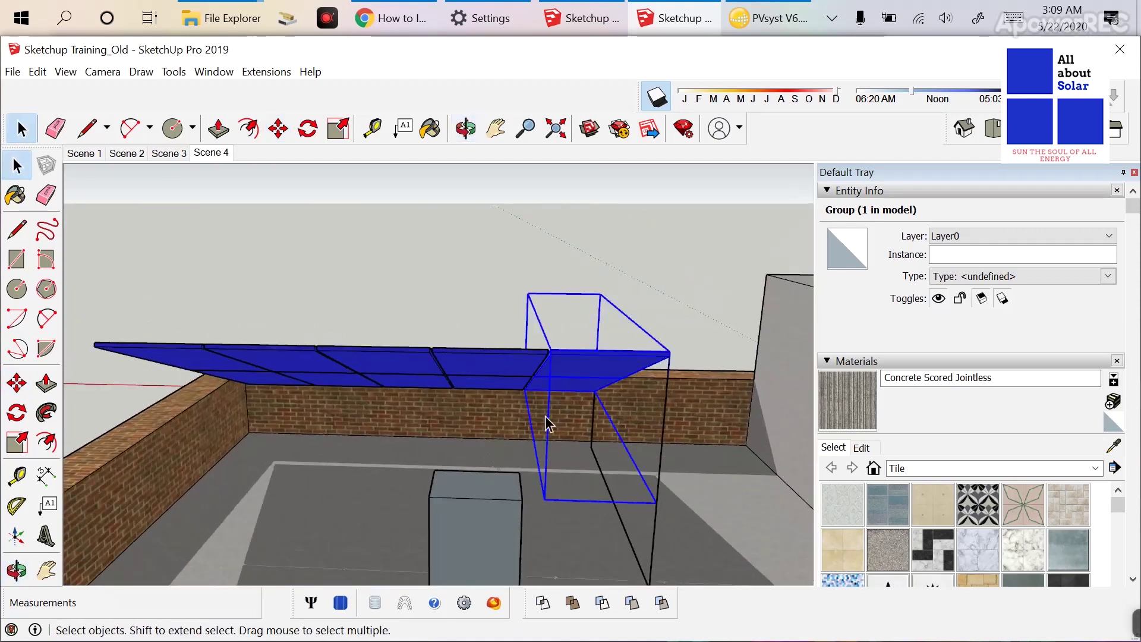
key("Delete")
left_click(508, 373)
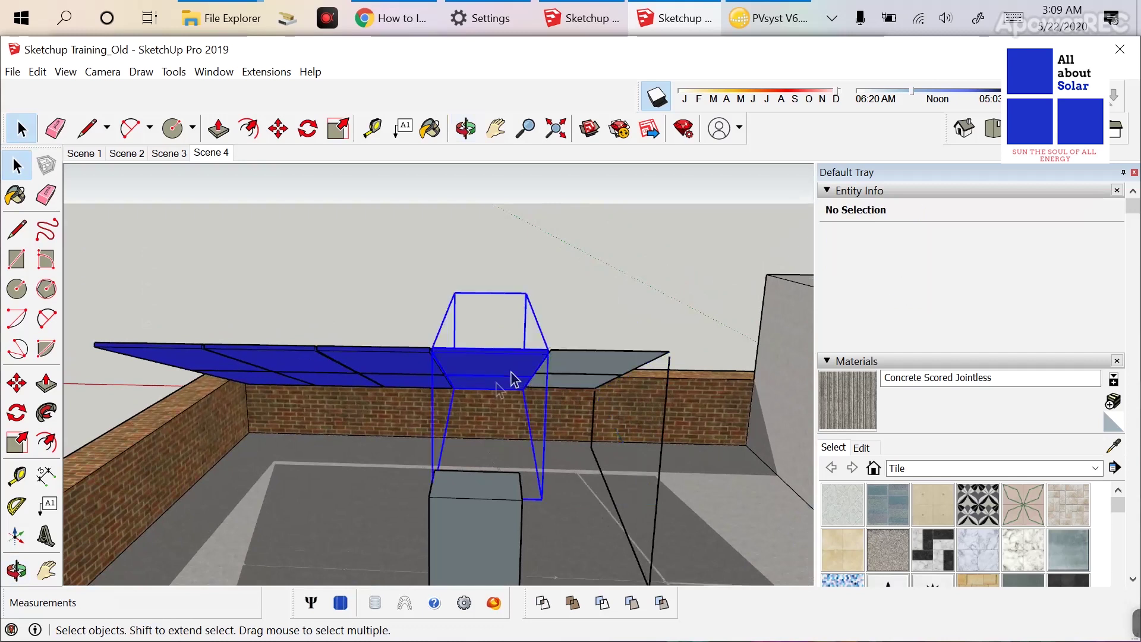
key("Delete")
left_click(412, 376)
key("Delete")
left_click(301, 377)
key("Delete")
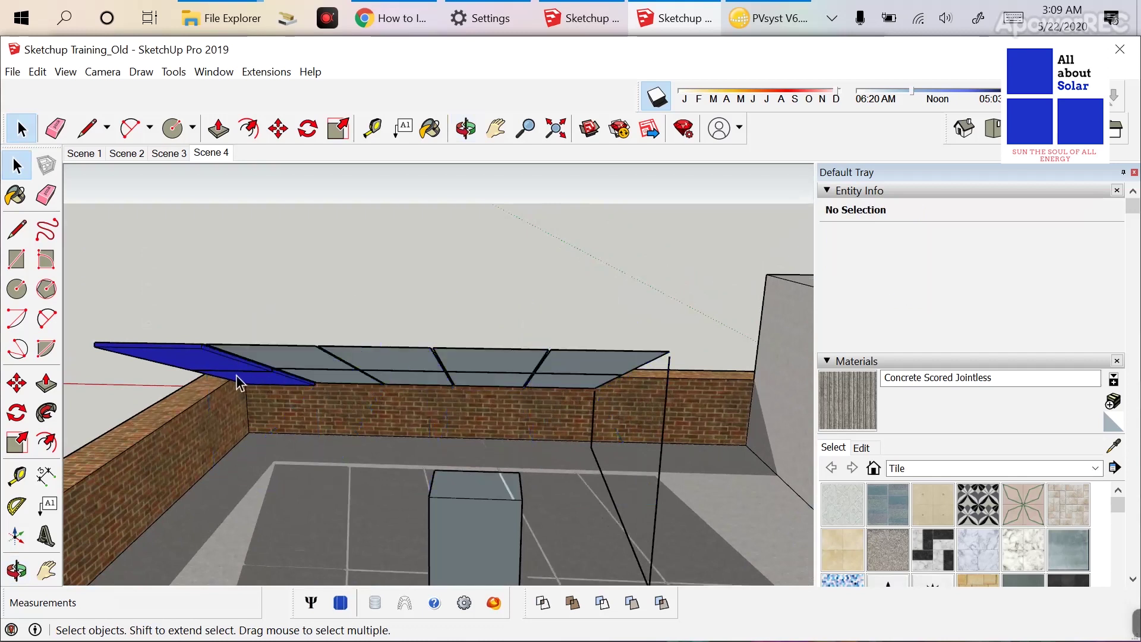
left_click(237, 376)
key("Delete")
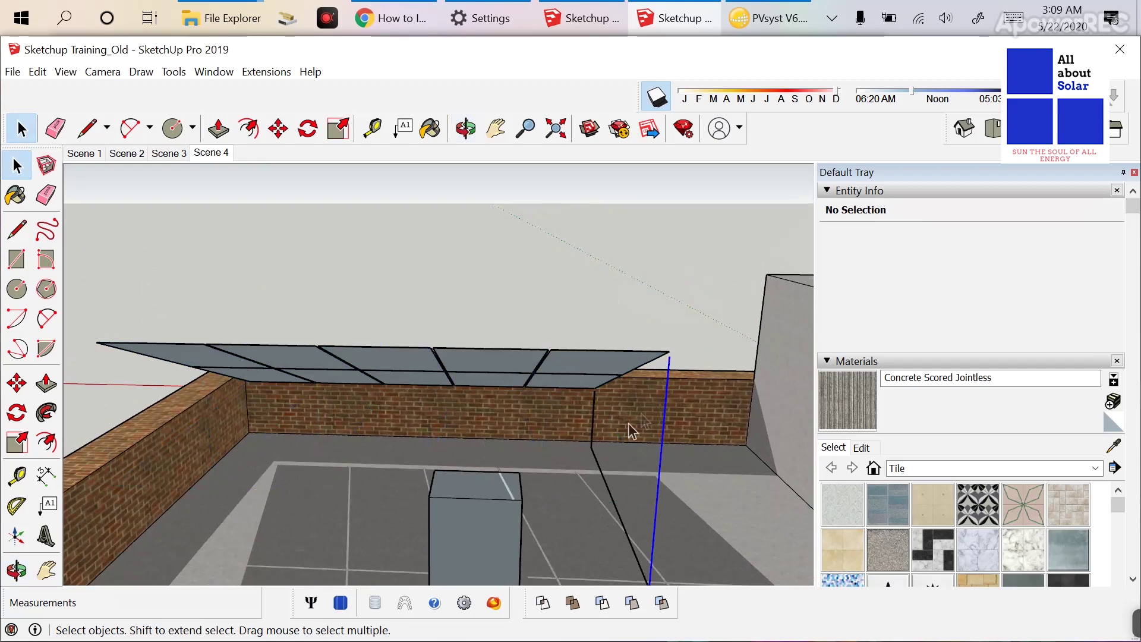
- Delete the old thick module groups of the array at the opposite front corner, keeping its zero-thickness panels
scroll(370, 433, "down", 3)
middle_click_drag(554, 306, 318, 337)
scroll(521, 453, "up", 2)
scroll(505, 356, "up", 3)
middle_click_drag(374, 413, 415, 395)
scroll(487, 368, "down", 3)
middle_click_drag(487, 363, 366, 359)
left_click_drag(417, 340, 455, 357)
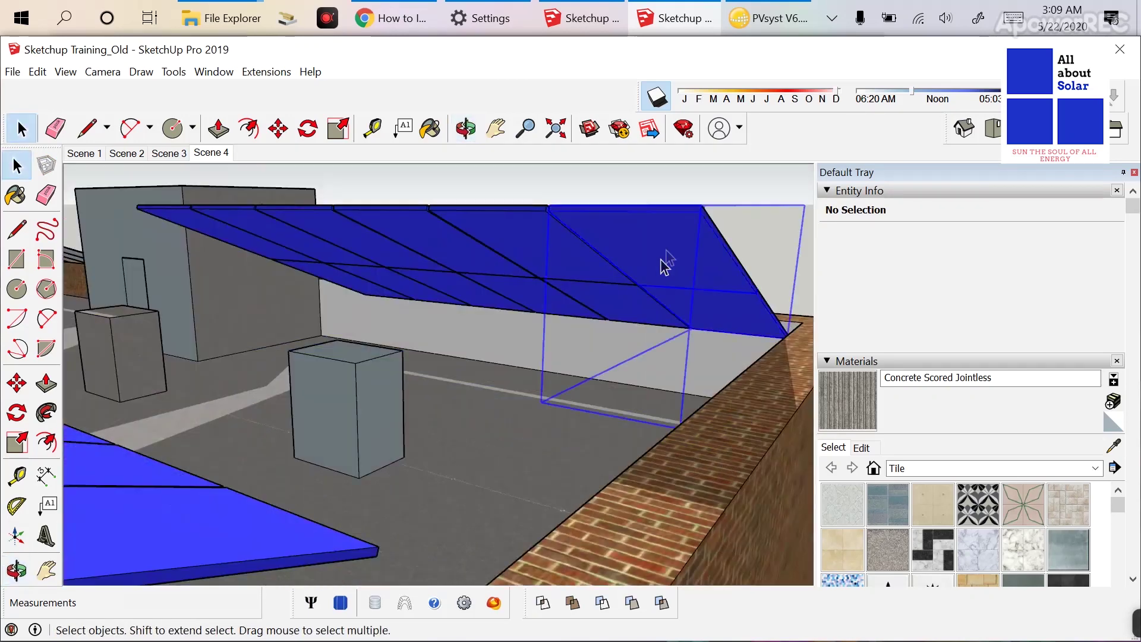
left_click(576, 353)
key("Escape")
left_click(563, 253)
key("Delete")
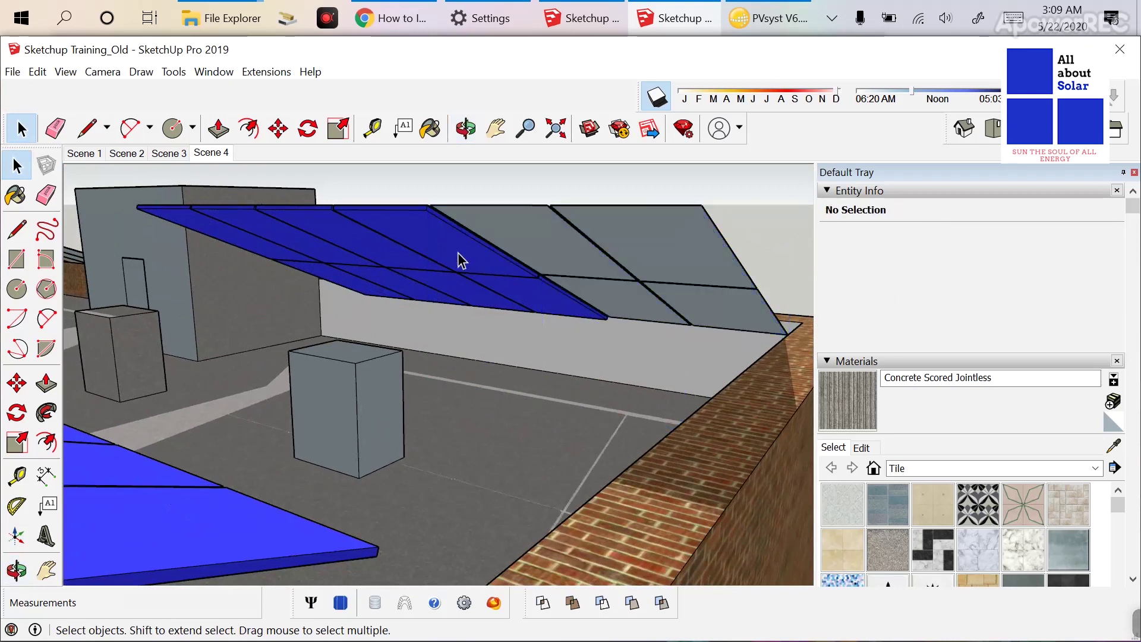
left_click(458, 253)
key("Delete")
- Examine the rebuilt zero-thickness panel arrays on the roof from above, from below and at close range
middle_click_drag(273, 257, 306, 511)
scroll(377, 425, "down", 3)
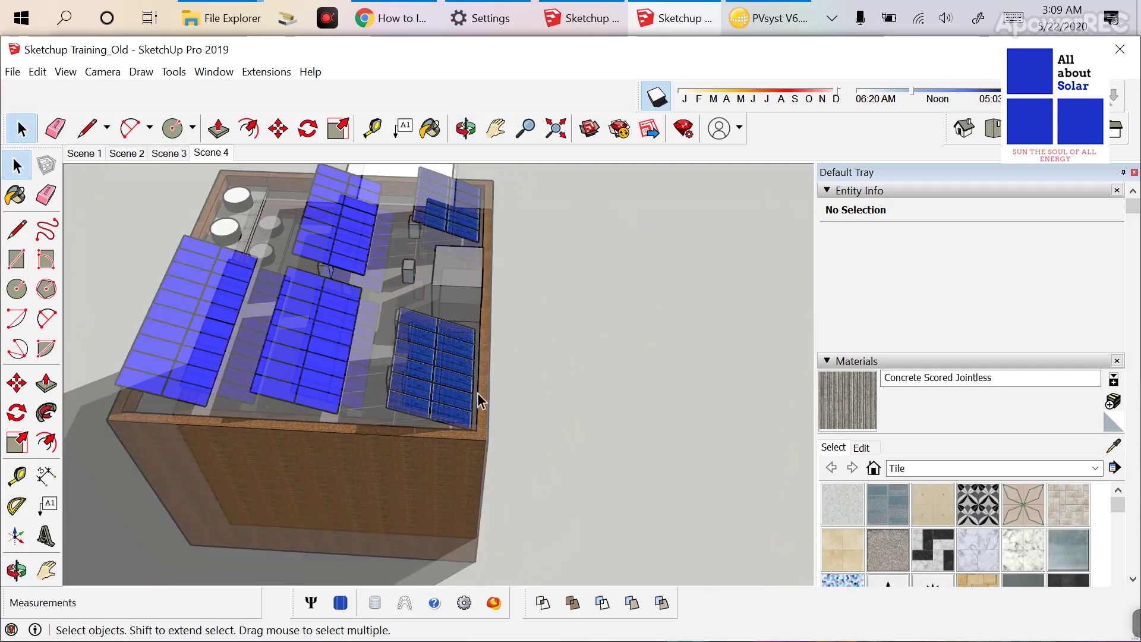
middle_click_drag(481, 399, 205, 515)
scroll(232, 383, "down", 2)
scroll(723, 480, "up", 1)
middle_click_drag(724, 484, 683, 496)
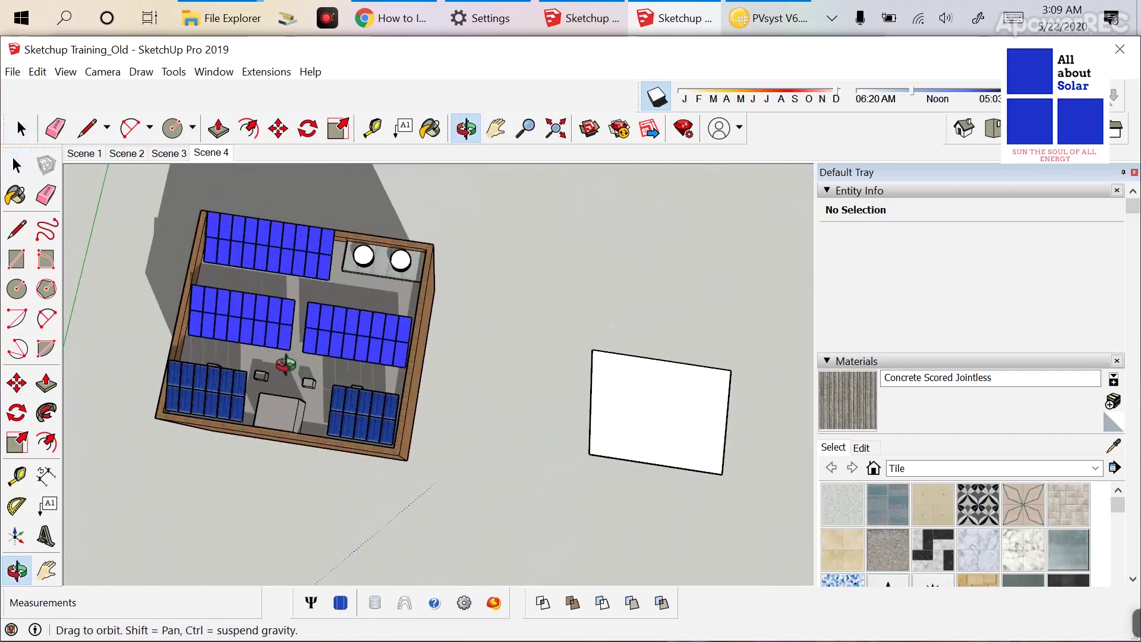
scroll(655, 509, "up", 2)
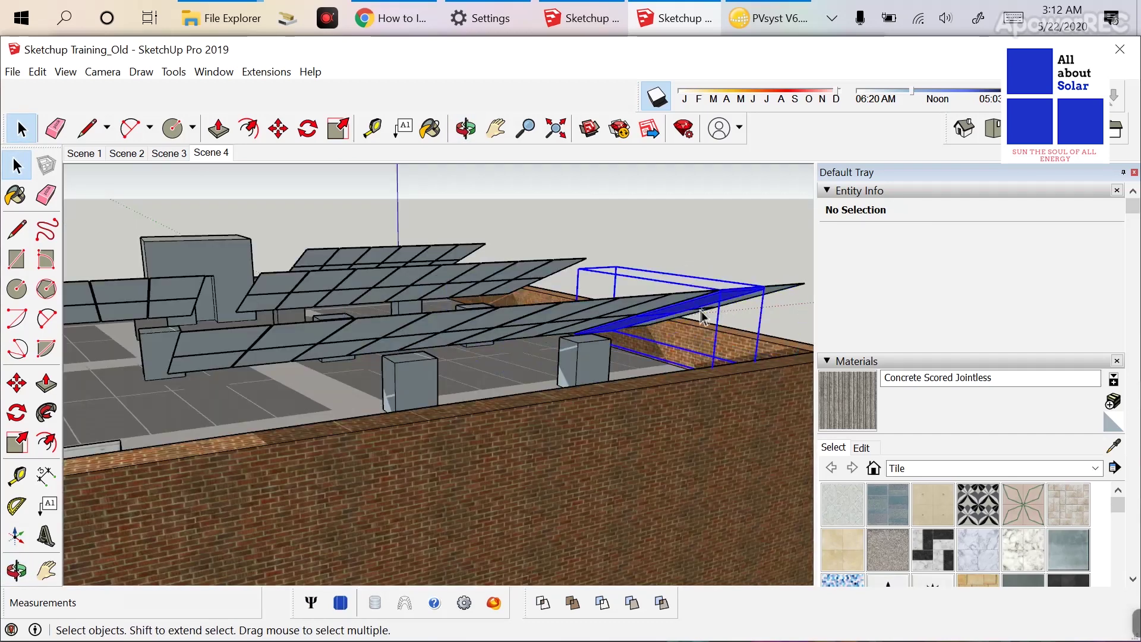
scroll(731, 310, "down", 5)
middle_click_drag(420, 416, 135, 387)
scroll(535, 387, "up", 5)
middle_click_drag(508, 365, 523, 434)
scroll(526, 437, "down", 4)
scroll(446, 533, "up", 4)
scroll(186, 446, "down", 6)
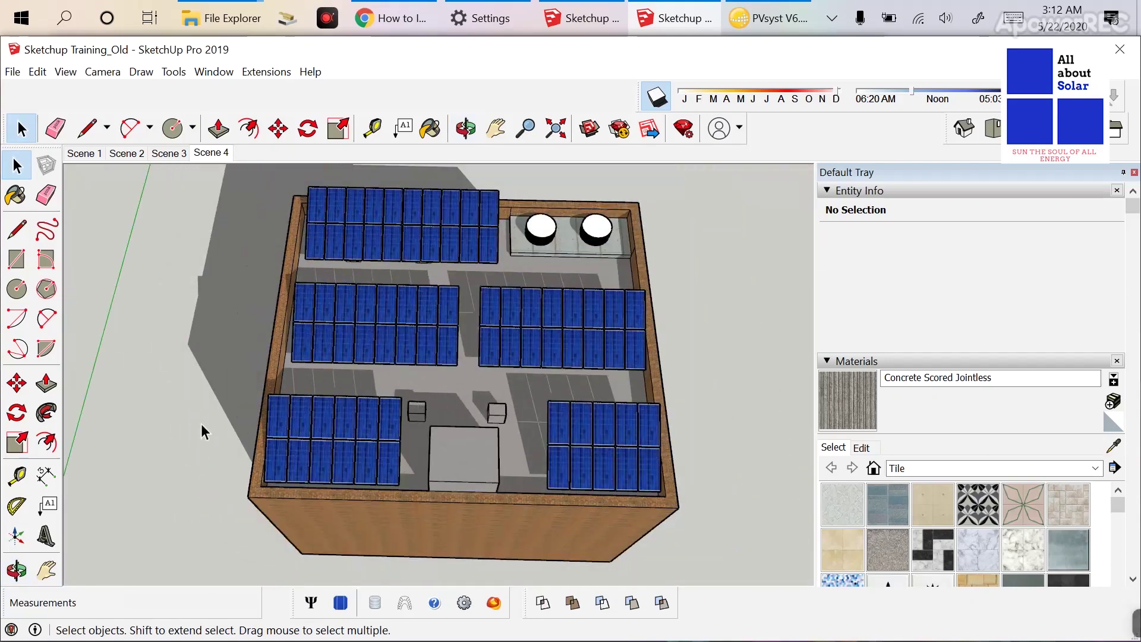
middle_click_drag(204, 431, 530, 426)
scroll(508, 435, "up", 6)
middle_click_drag(424, 510, 612, 422)
scroll(550, 458, "up", 3)
middle_click_drag(550, 459, 576, 457)
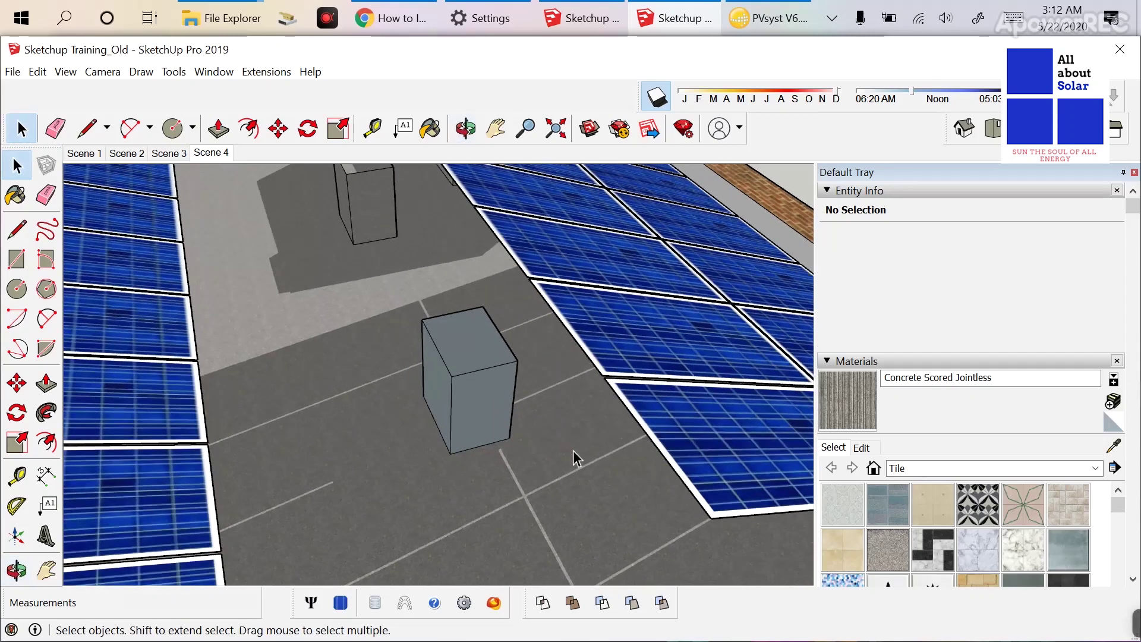
scroll(559, 464, "down", 5)
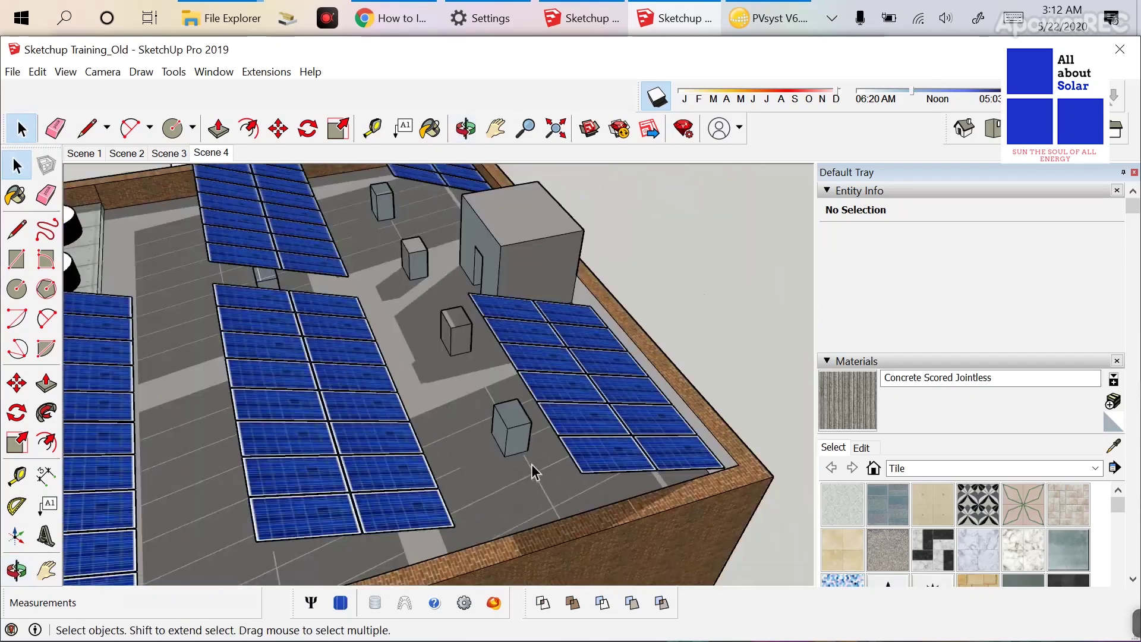
- Delete the white helper face and its edges beside the building
scroll(534, 472, "down", 6)
middle_click_drag(533, 470, 243, 374)
scroll(184, 355, "down", 3)
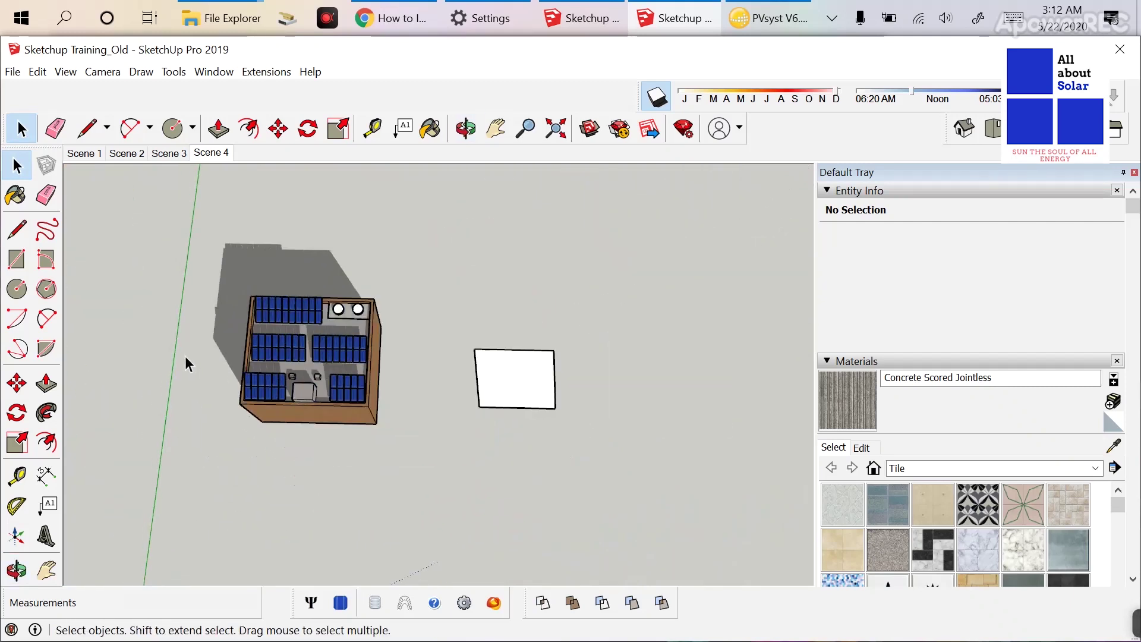
scroll(548, 380, "up", 3)
left_click_drag(603, 308, 344, 509)
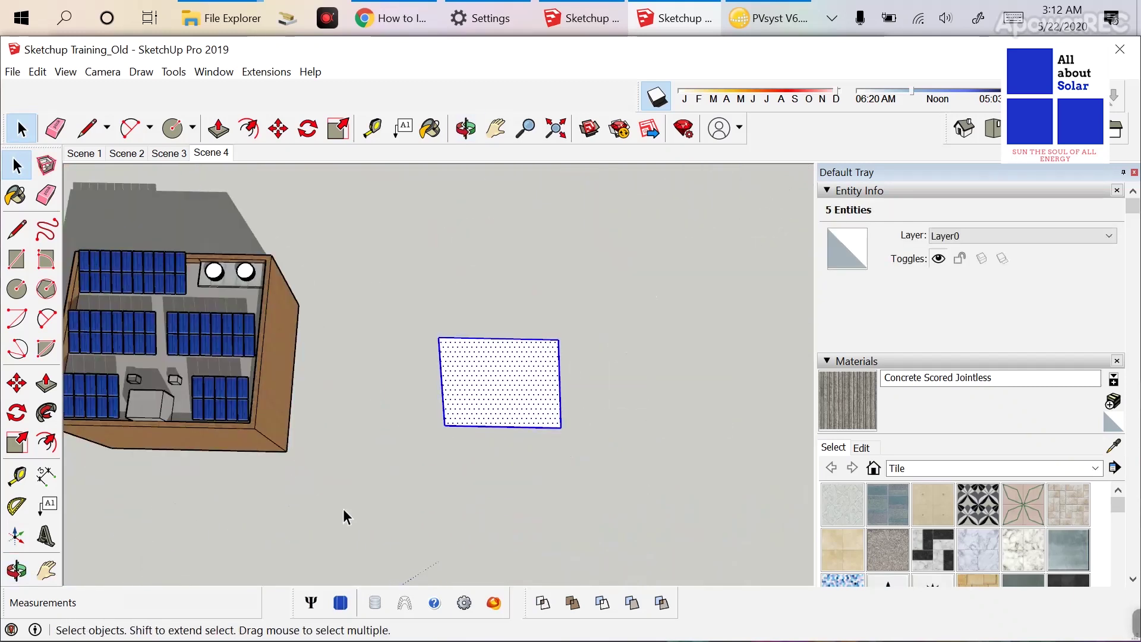
key("Delete")
- Export the model as the 3DS file Sketchup Training_Module without Thickness in the H2p folder, replacing the existing file
scroll(589, 413, "down", 2)
scroll(178, 364, "up", 1)
scroll(422, 354, "up", 2)
scroll(422, 354, "up", 2)
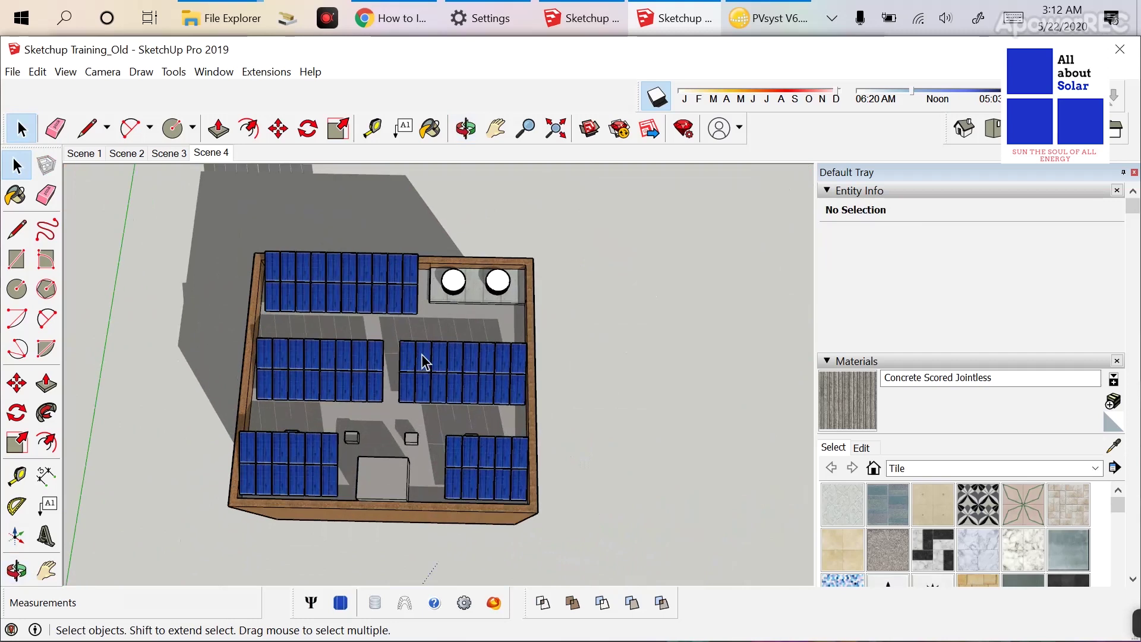
left_click(7, 74)
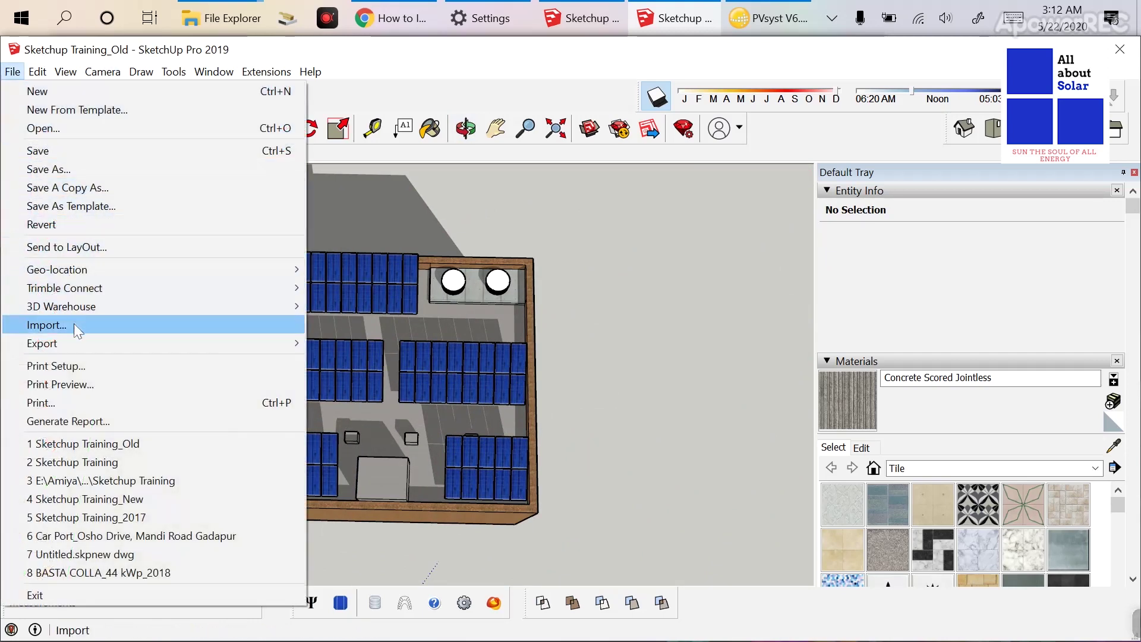
mouse_move(83, 343)
left_click(359, 344)
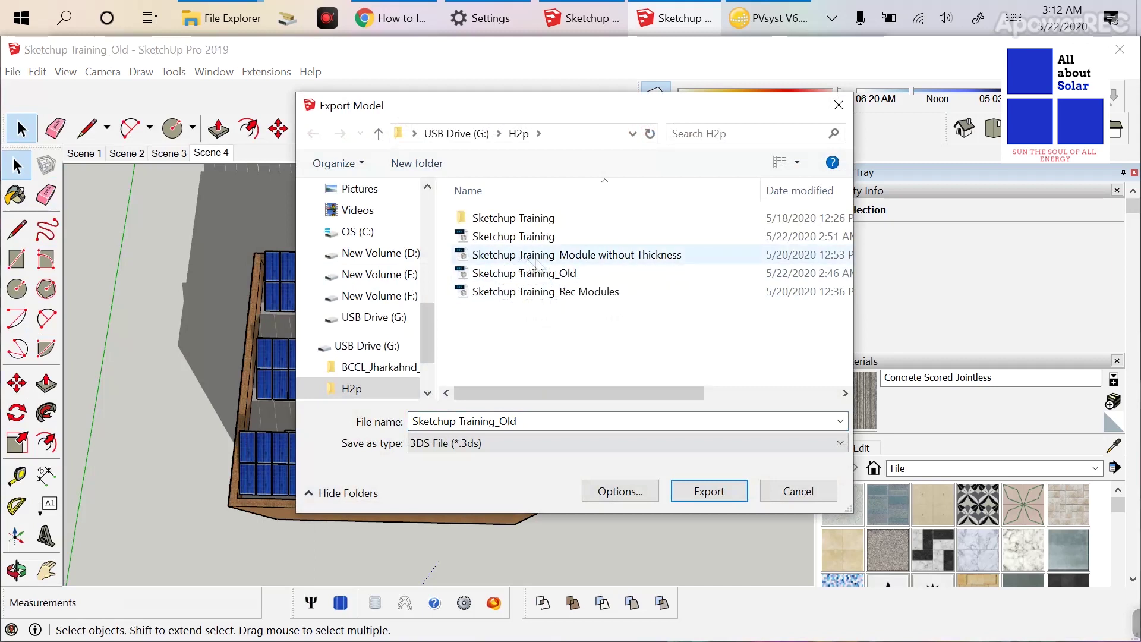
left_click(627, 260)
left_click(709, 491)
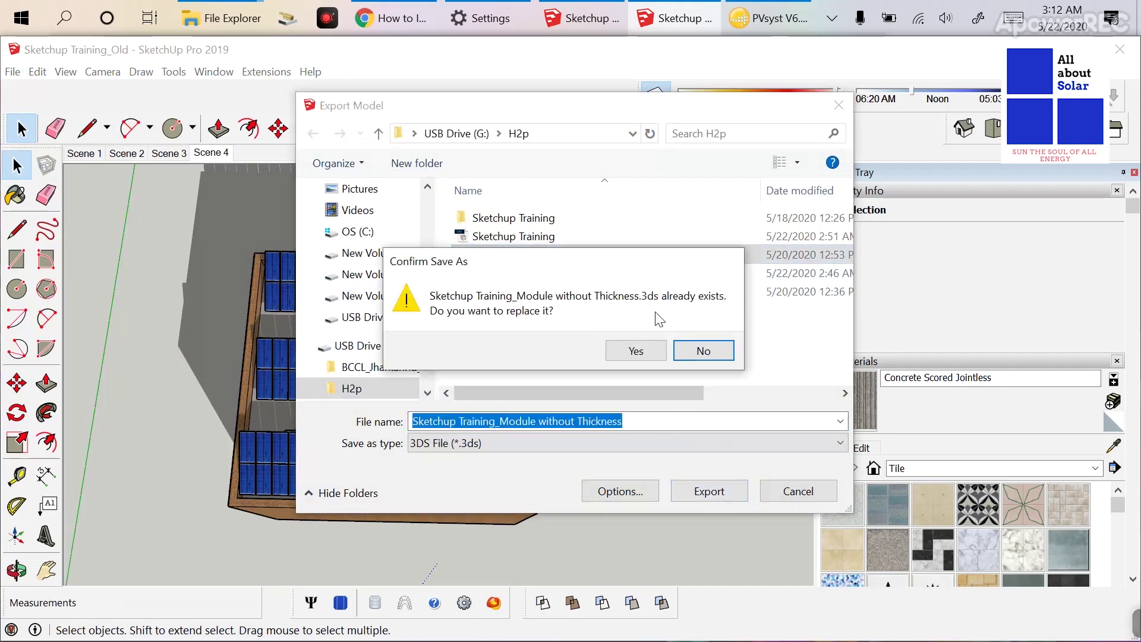
left_click(634, 357)
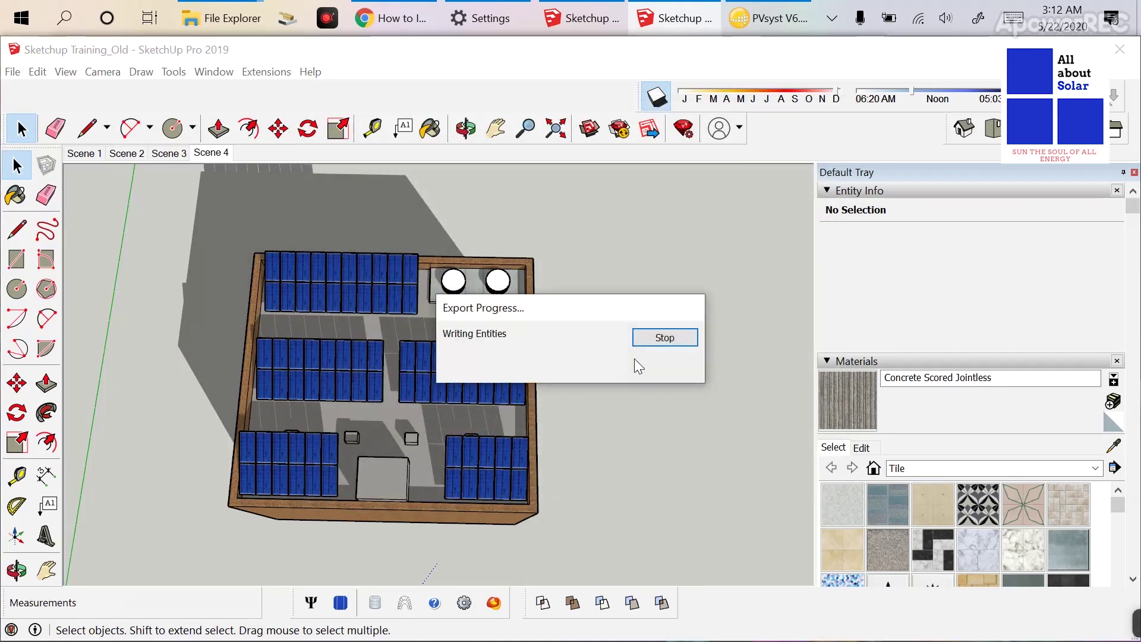
left_click(675, 480)
- Switch to the PVsyst shading scene and delete the previously imported building with its PV tables
left_click(767, 18)
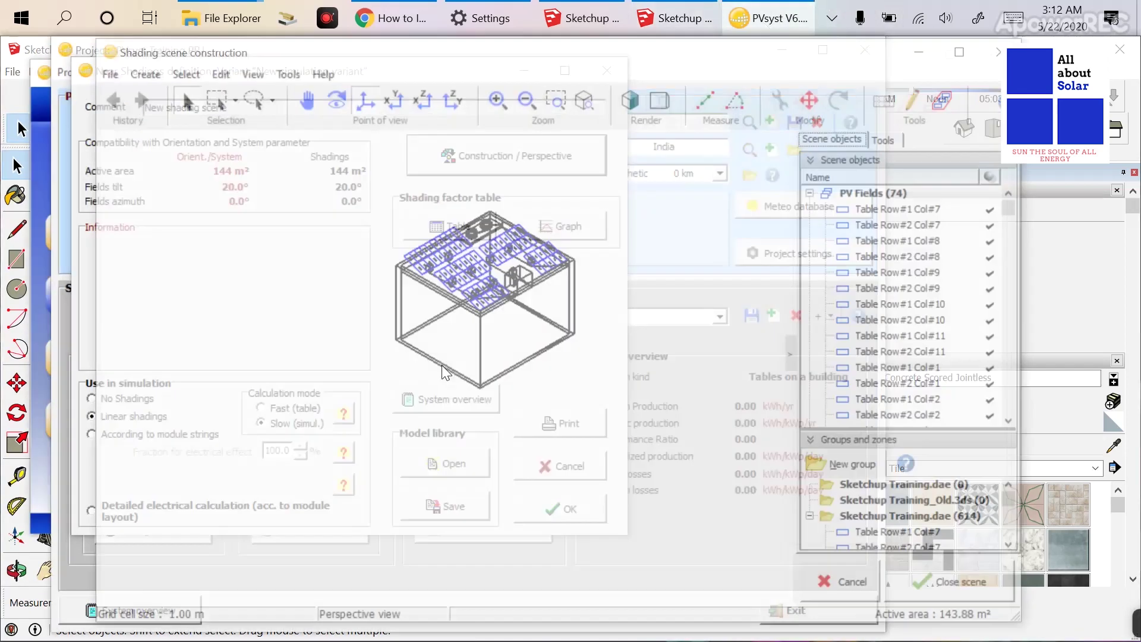
scroll(475, 356, "up", 3)
scroll(493, 345, "down", 3)
mouse_move(523, 333)
middle_mouse_down()
mouse_move(509, 318)
mouse_move(454, 364)
middle_mouse_up()
scroll(587, 262, "down", 3)
left_click(132, 94)
left_click_drag(622, 213, 346, 447)
key("Delete")
middle_click_drag(342, 443, 191, 402)
scroll(324, 350, "up", 3)
scroll(323, 352, "up", 3)
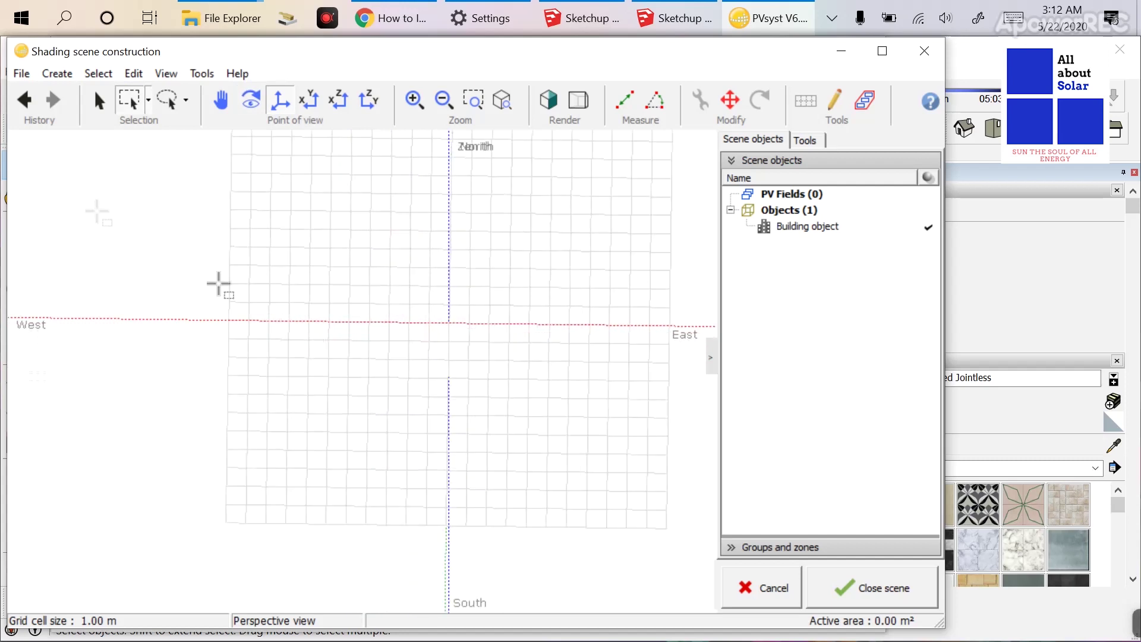
- Import the 3D scene file Sketchup Training_Module without Thickness from the H2p folder
left_click(21, 73)
mouse_move(76, 175)
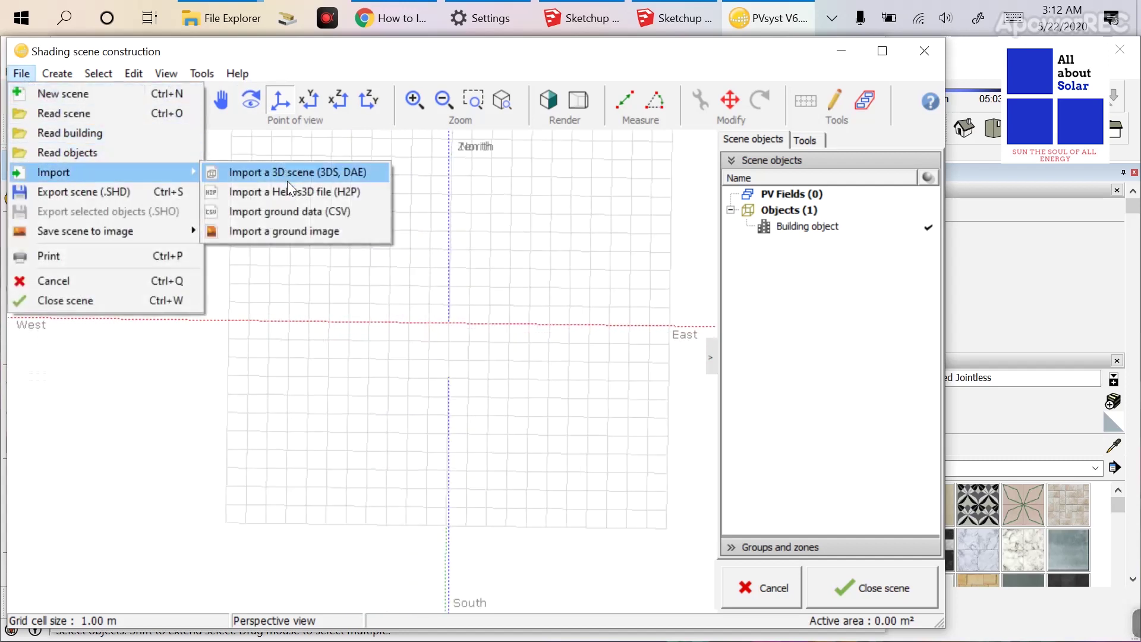
left_click(288, 173)
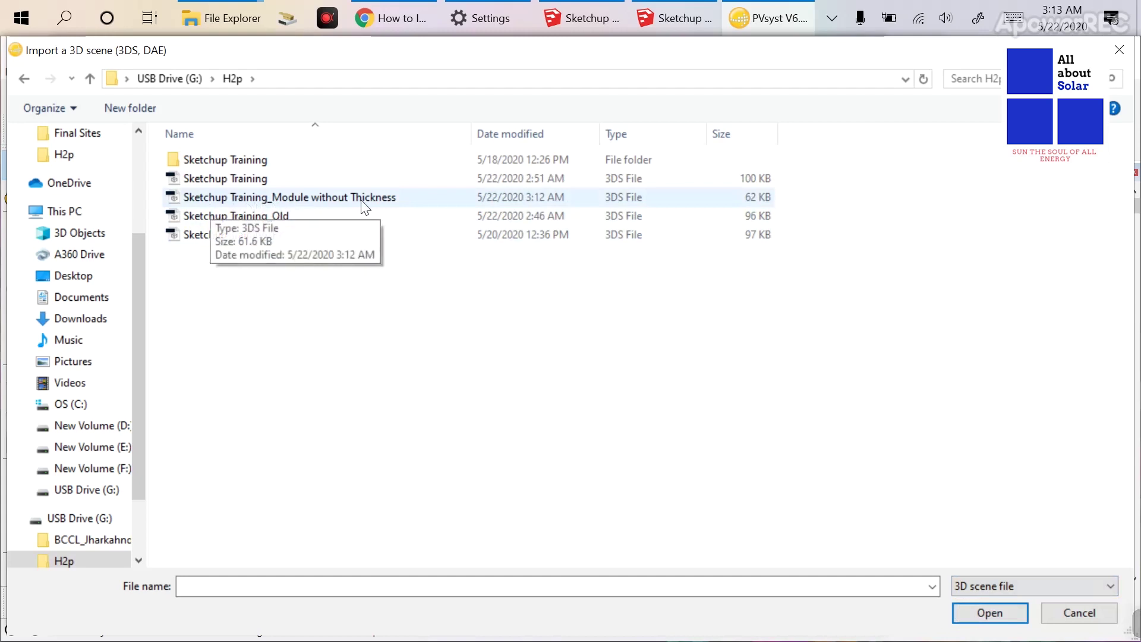
left_click(362, 202)
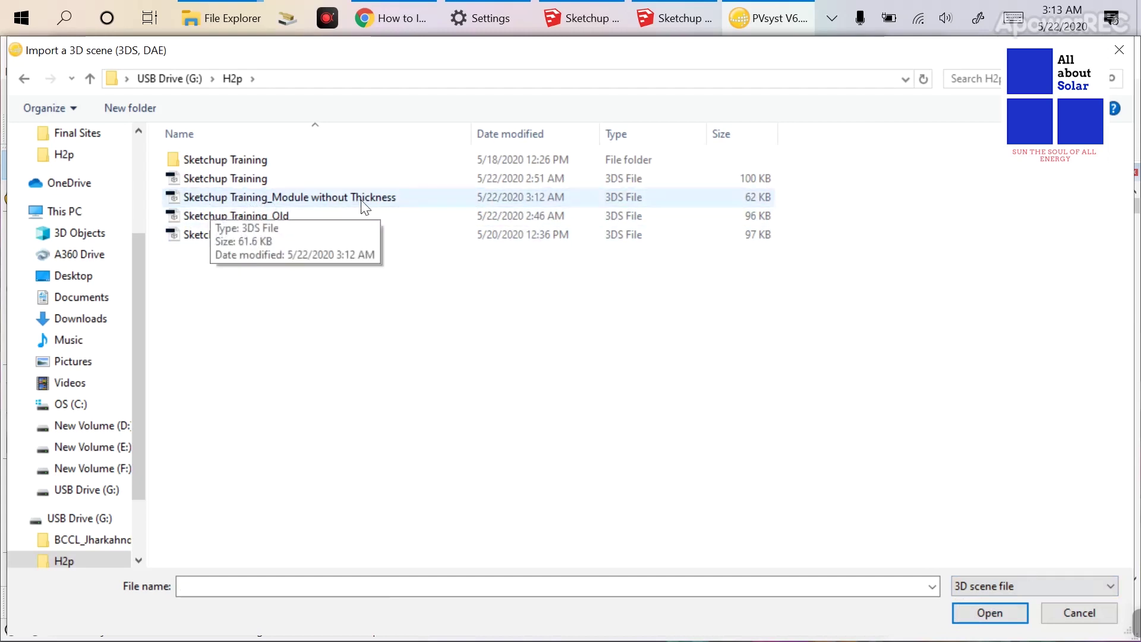
left_click(361, 205)
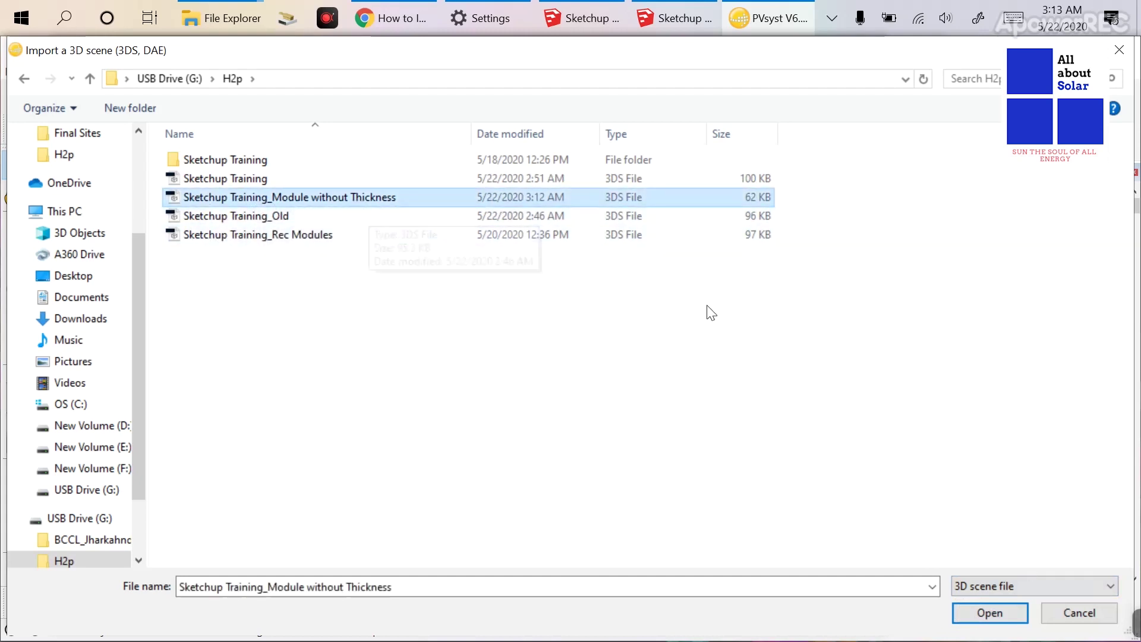
left_click(1020, 614)
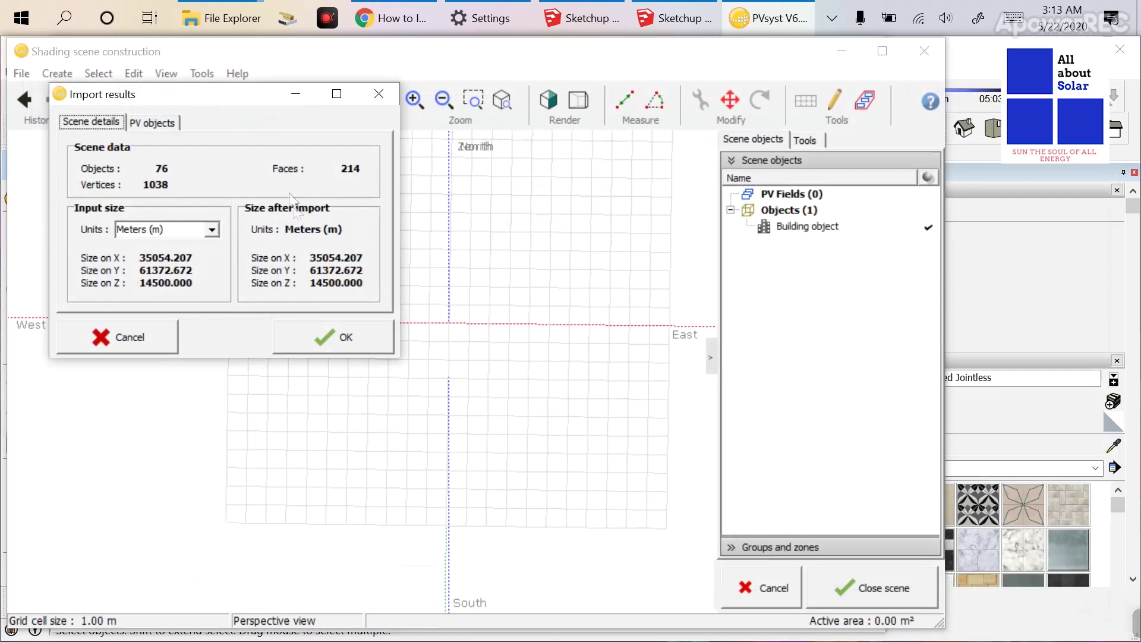
- Set the import's input units to Millimeters (mm), mark the panel material as PV faces, and complete the import
left_click(205, 227)
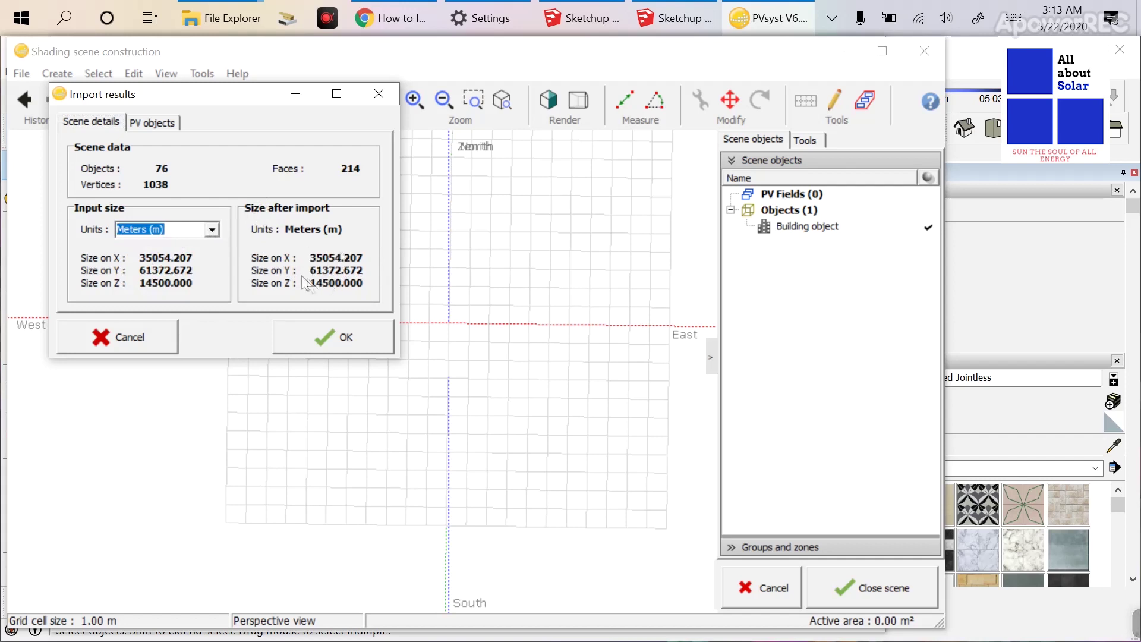
left_click(211, 229)
left_click(148, 244)
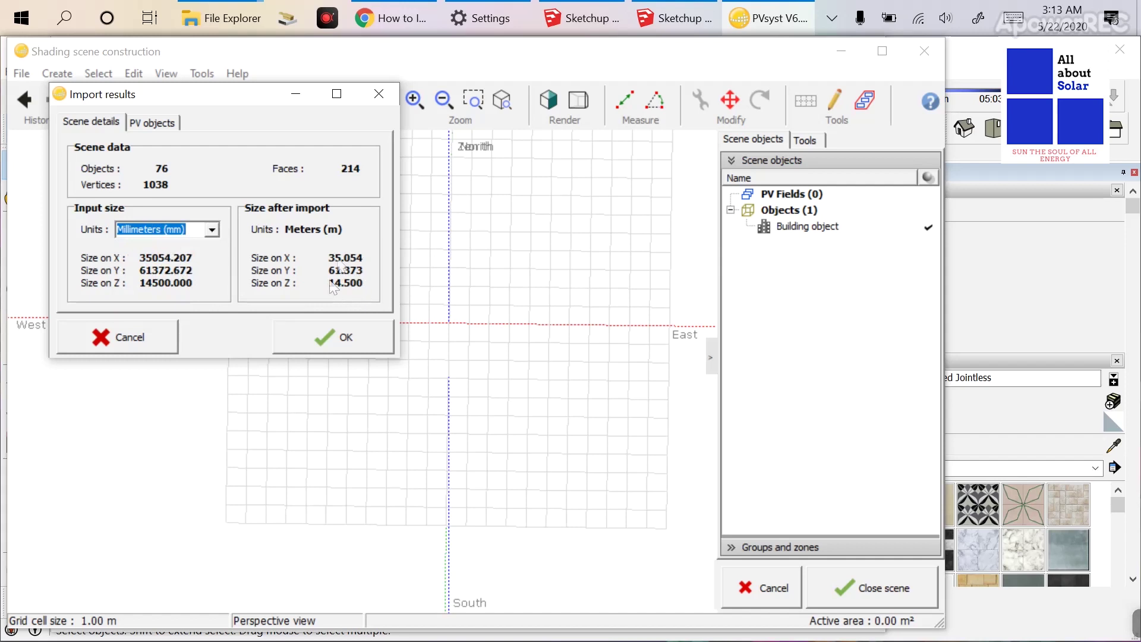
left_click(153, 123)
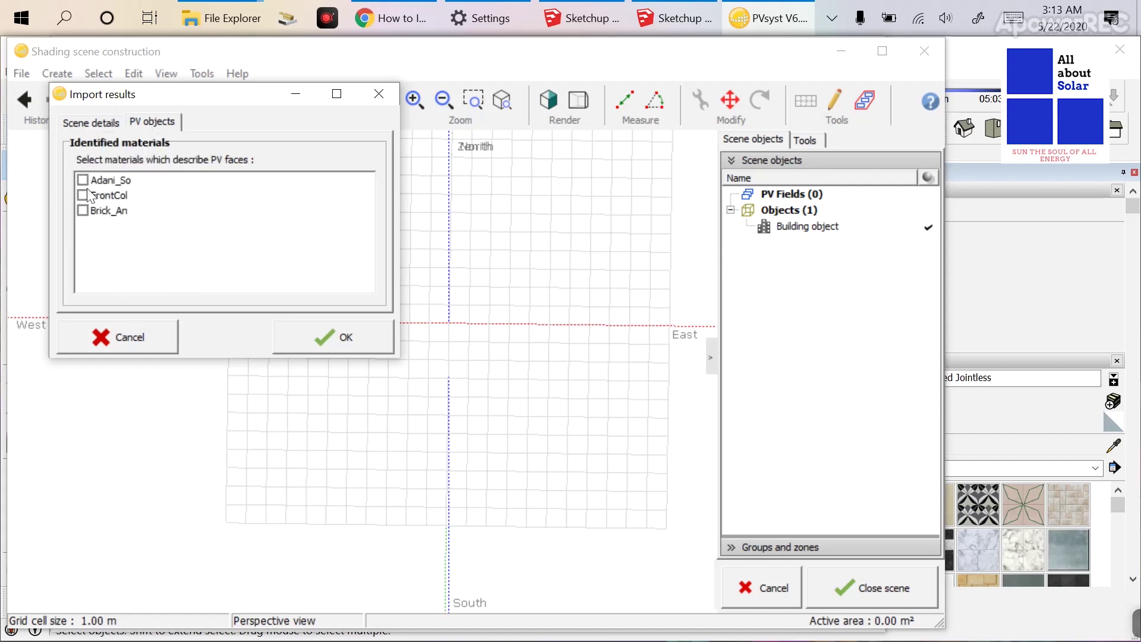
left_click(333, 337)
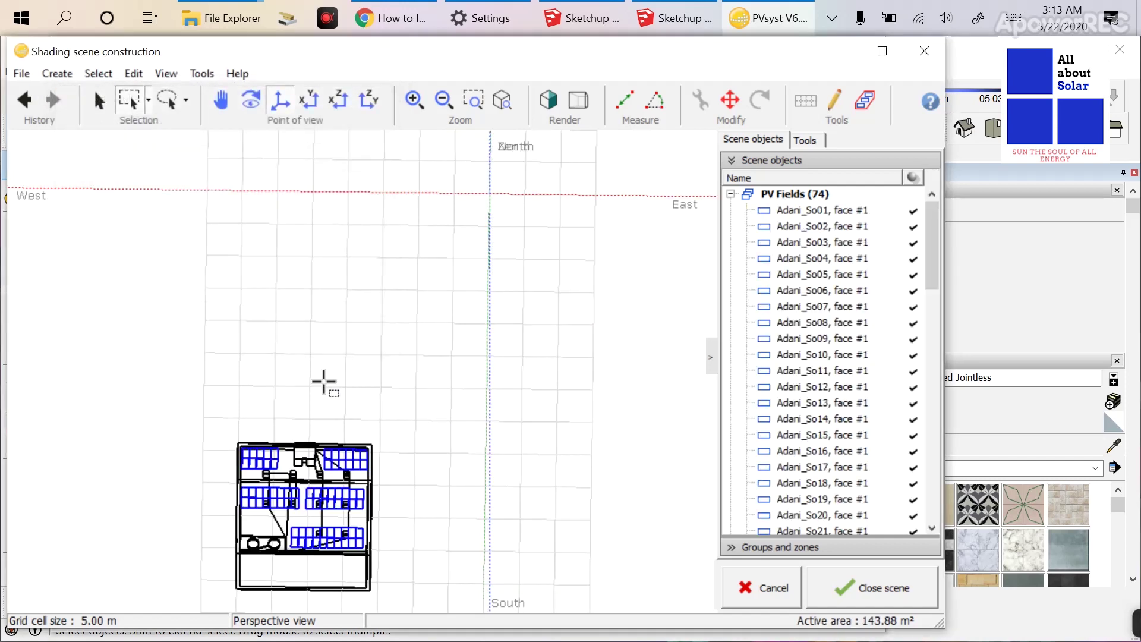
- Select the whole imported scene, rotate it around the scene origin so the PV fields face south, and bring the building to the origin
scroll(324, 382, "up", 5)
scroll(311, 313, "down", 5)
middle_click_drag(87, 359, 297, 340)
left_click_drag(499, 261, 268, 469)
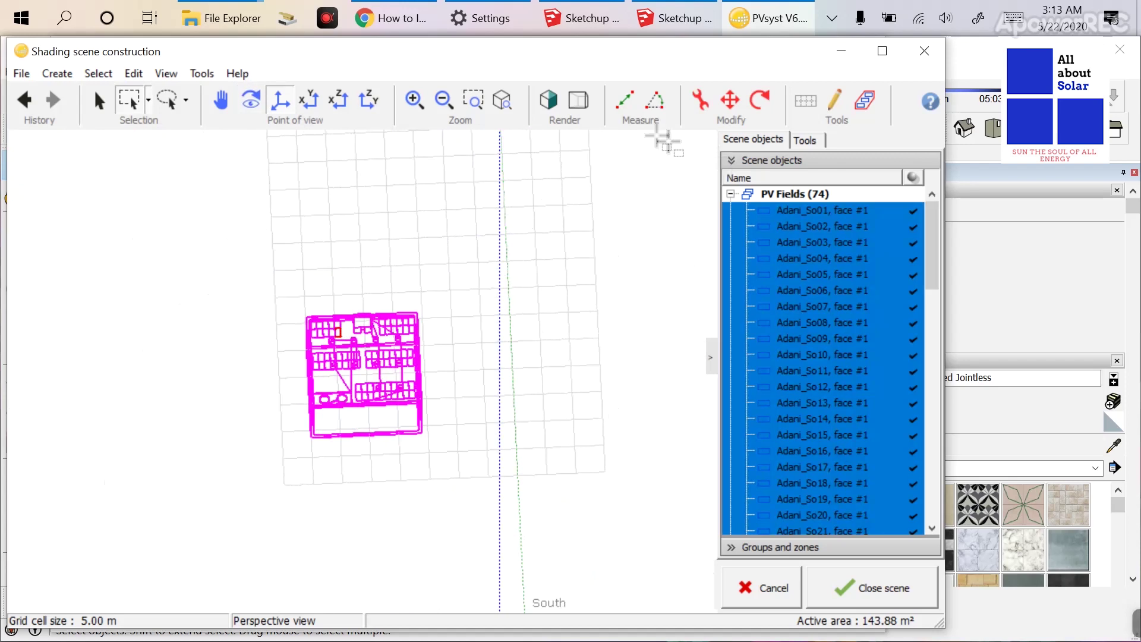
left_click(731, 100)
left_click(852, 374)
left_click(860, 392)
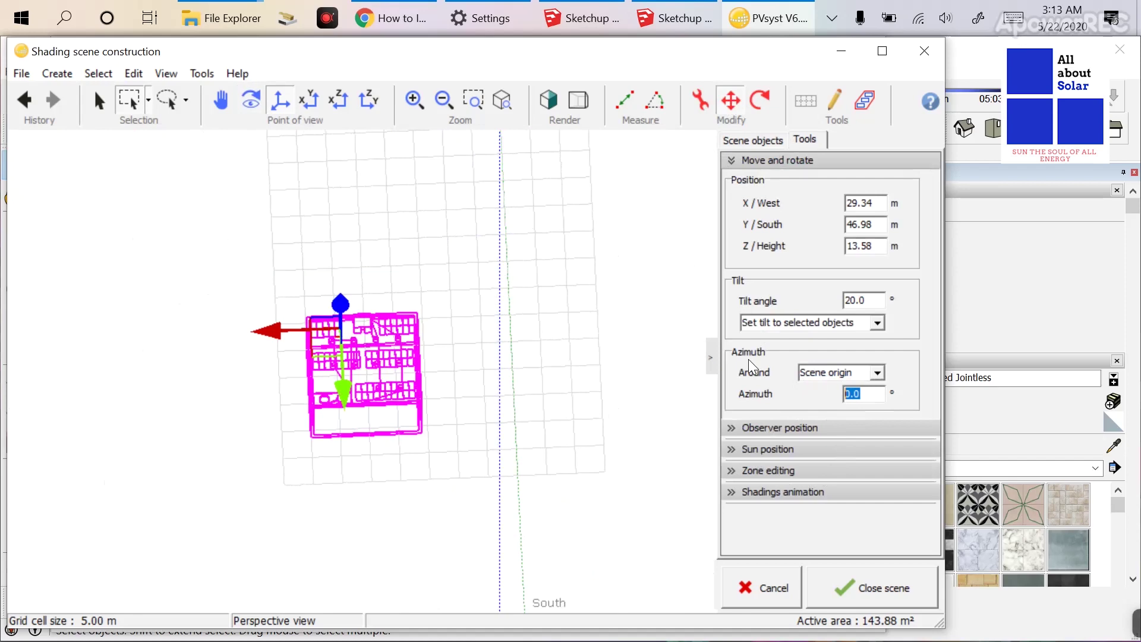
key("Return")
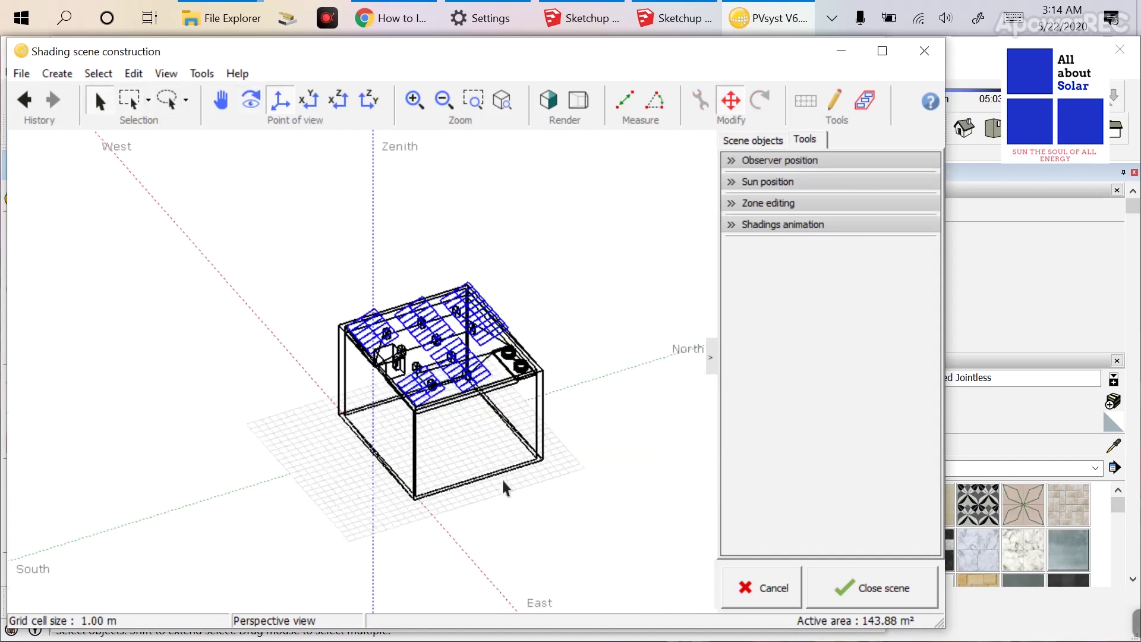
- Examine the PV tables on the building's roof from several angles in both wireframe and rendered display
scroll(489, 356, "up", 6)
mouse_move(488, 355)
middle_mouse_down()
mouse_move(435, 333)
mouse_move(251, 342)
mouse_move(178, 331)
mouse_move(263, 311)
mouse_move(492, 345)
middle_mouse_up()
scroll(178, 332, "down", 6)
scroll(262, 265, "up", 4)
middle_click_drag(262, 265, 298, 268)
scroll(323, 290, "down", 5)
scroll(336, 327, "up", 3)
left_click(548, 100)
mouse_move(511, 318)
middle_mouse_down()
mouse_move(463, 335)
mouse_move(454, 398)
mouse_move(422, 365)
mouse_move(254, 322)
mouse_move(505, 335)
middle_mouse_up()
scroll(454, 398, "up", 5)
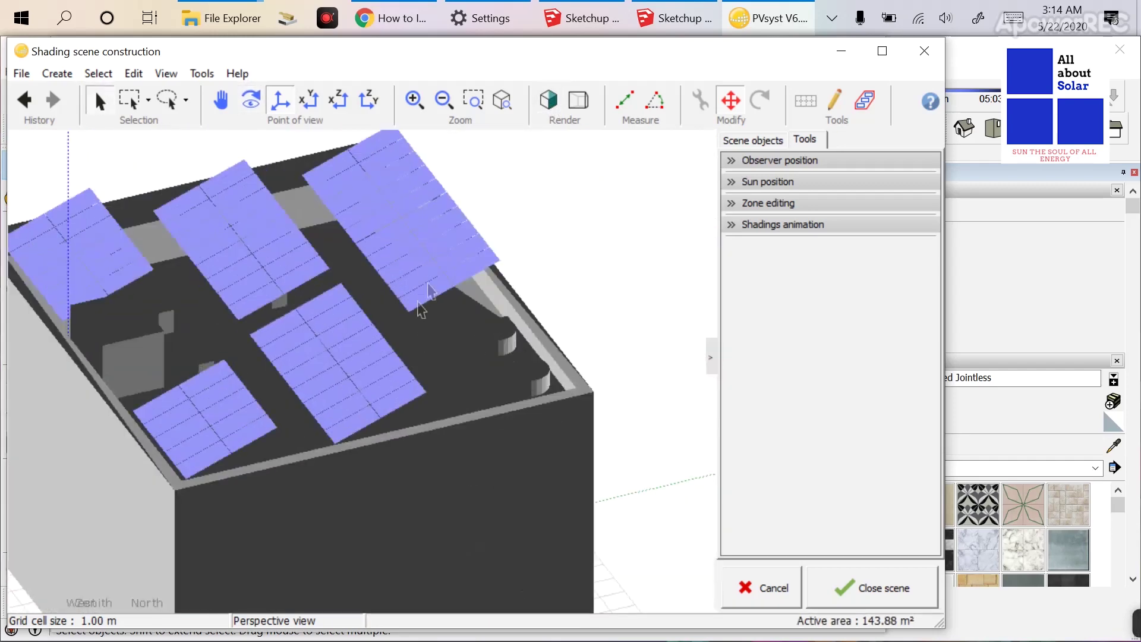
scroll(506, 335, "down", 6)
middle_click_drag(260, 246, 443, 277)
scroll(341, 297, "up", 4)
middle_click_drag(247, 305, 239, 287)
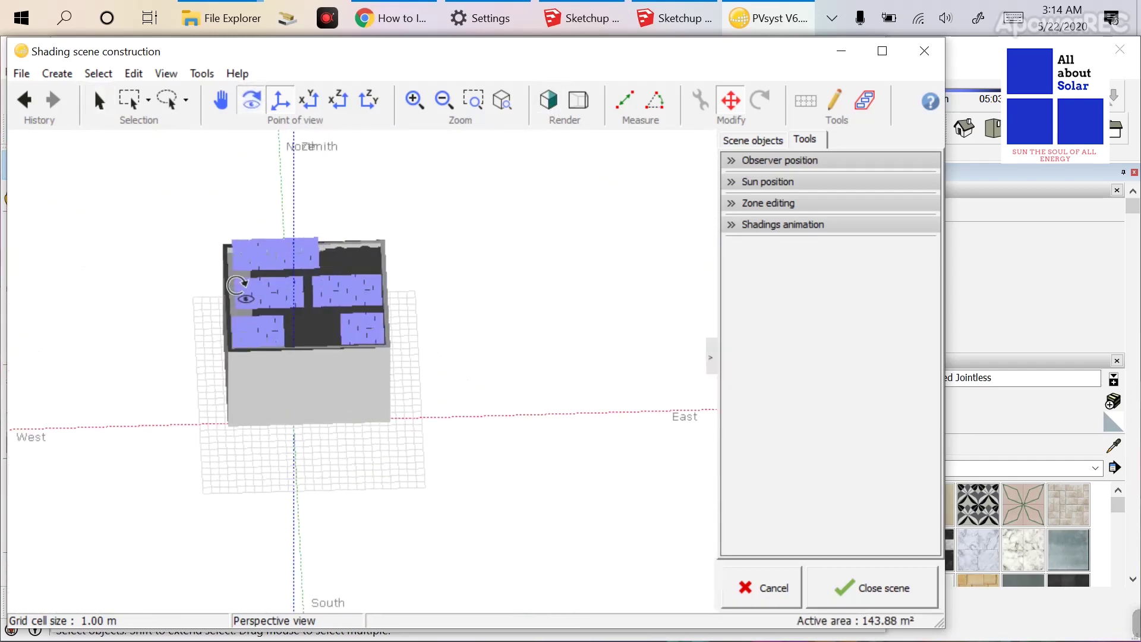
- Close the shading scene to check it against the system definition, and reopen the scene construction view
left_click(890, 591)
left_click(885, 589)
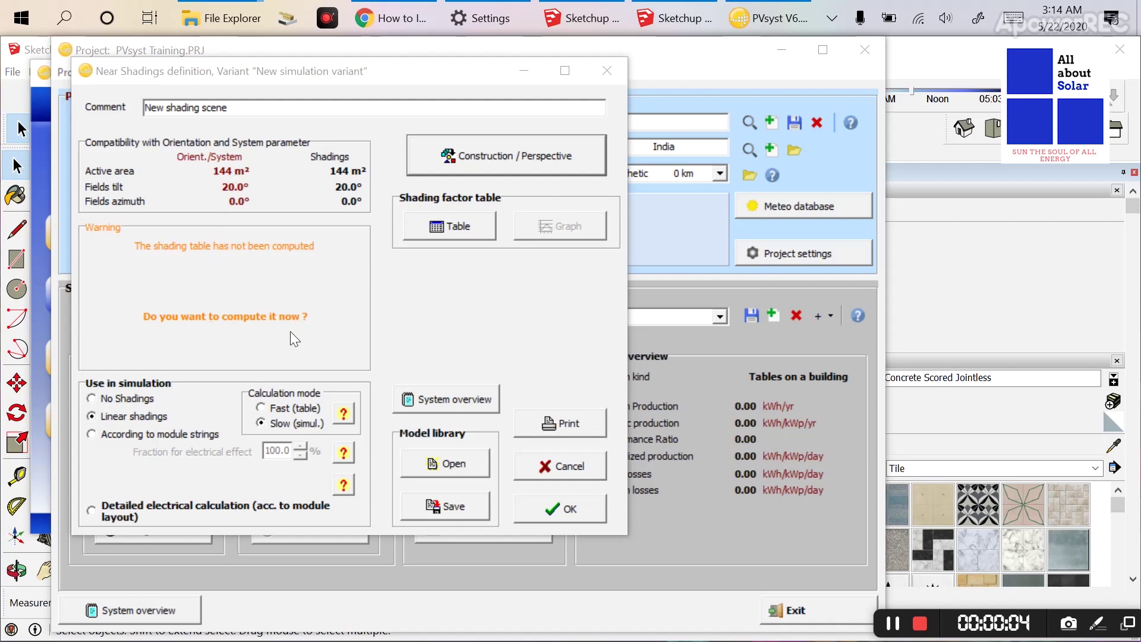
left_click(538, 172)
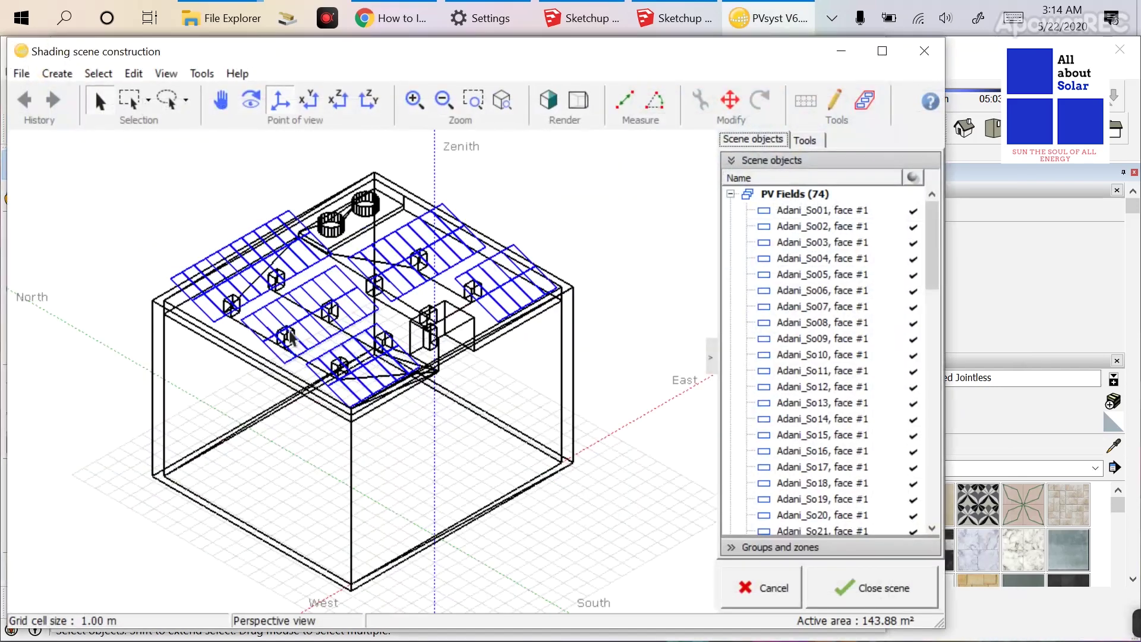
- Examine the gaps between individual PV panels up close and from above, along with the list of PV fields and objects
scroll(110, 255, "up", 5)
scroll(136, 291, "down", 4)
middle_click_drag(137, 291, 252, 294)
scroll(244, 363, "up", 5)
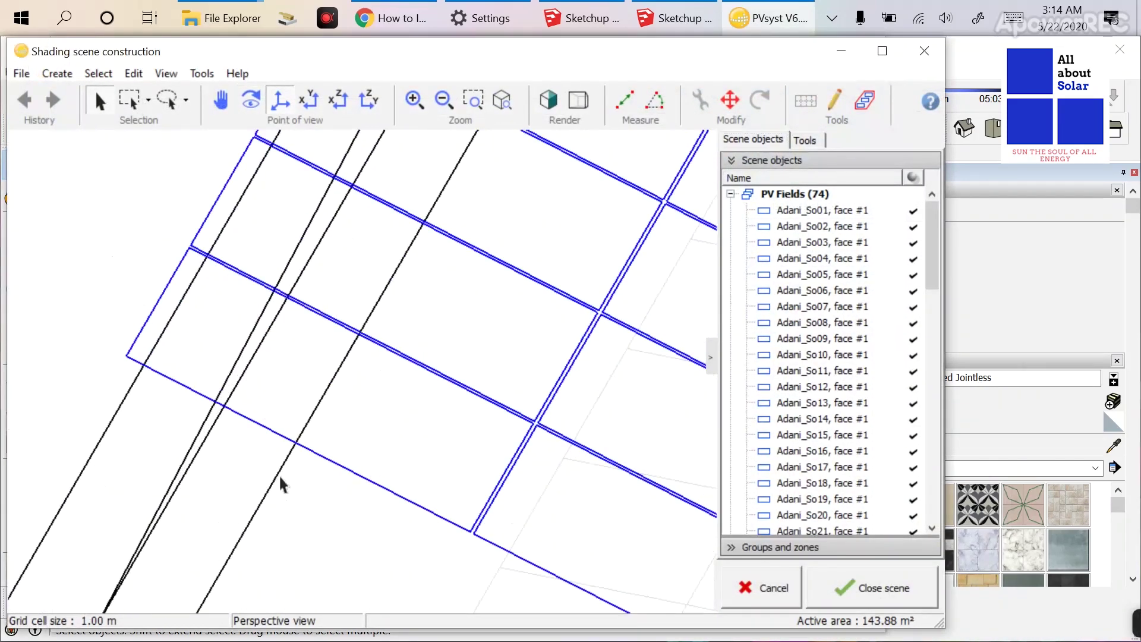
scroll(152, 337, "down", 10)
scroll(907, 397, "down", 19)
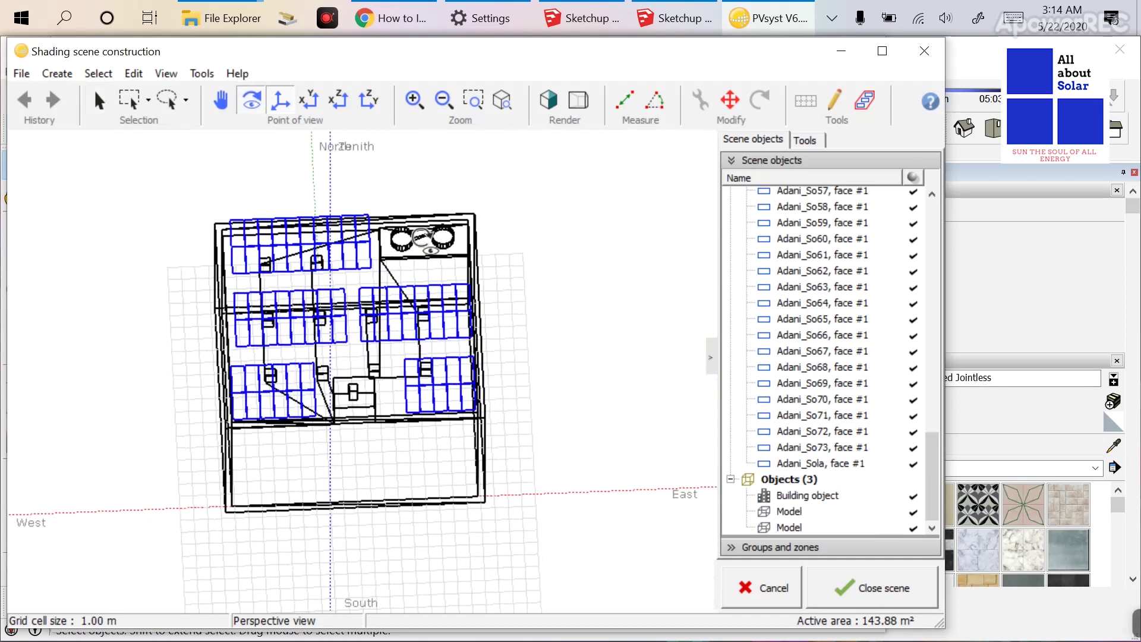
left_click_drag(420, 243, 390, 242)
left_click_drag(321, 223, 334, 225)
middle_click_drag(334, 225, 340, 224)
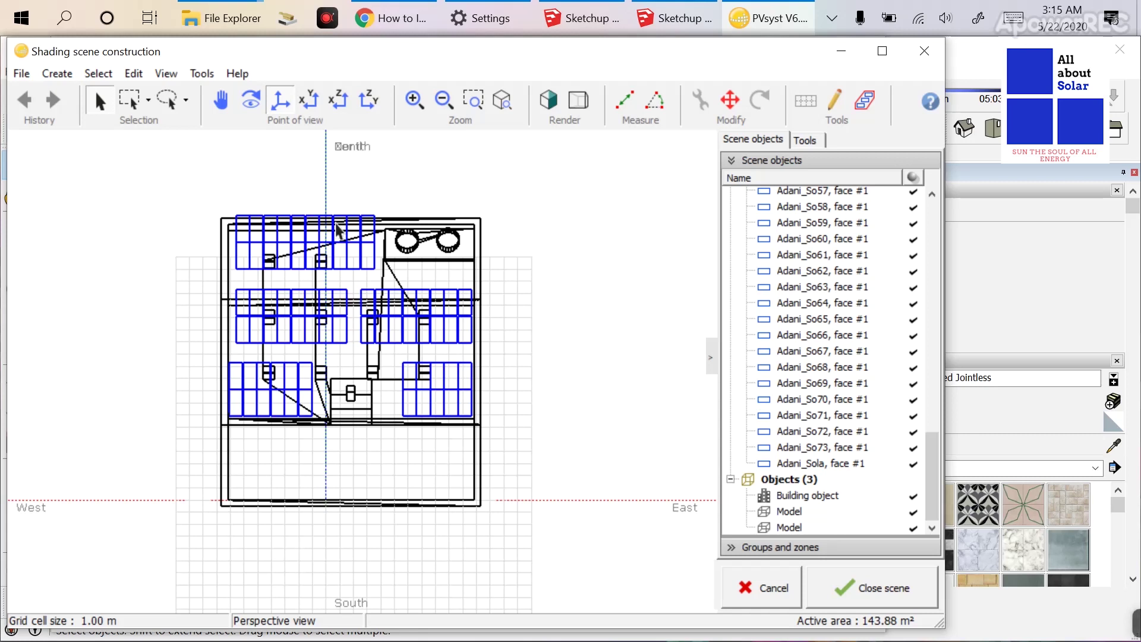
scroll(242, 255, "up", 5)
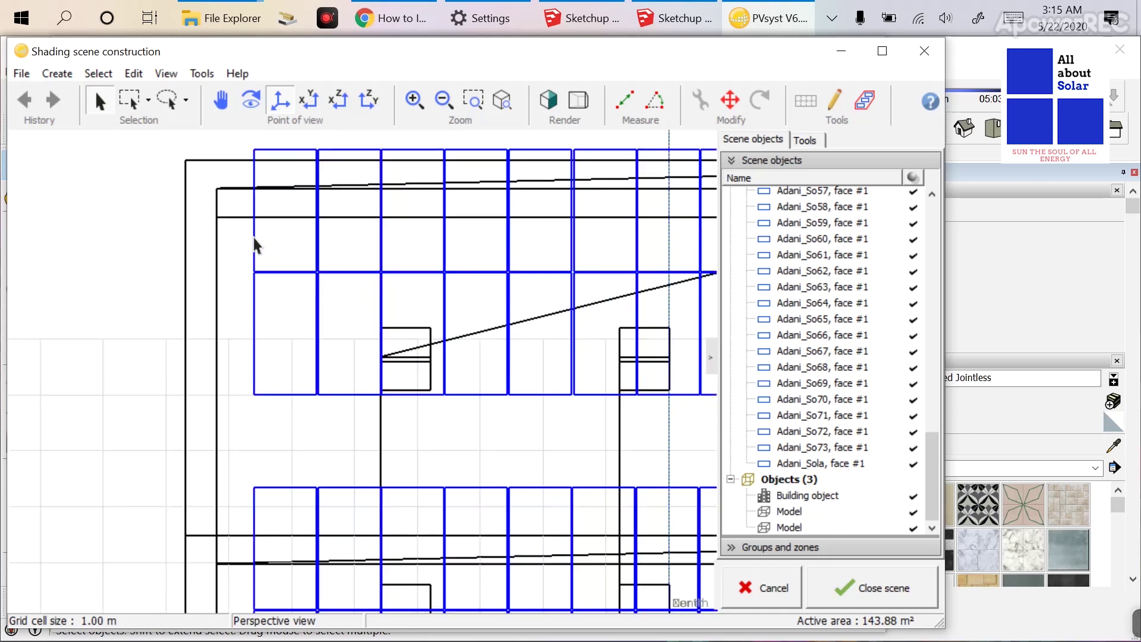
scroll(377, 253, "down", 3)
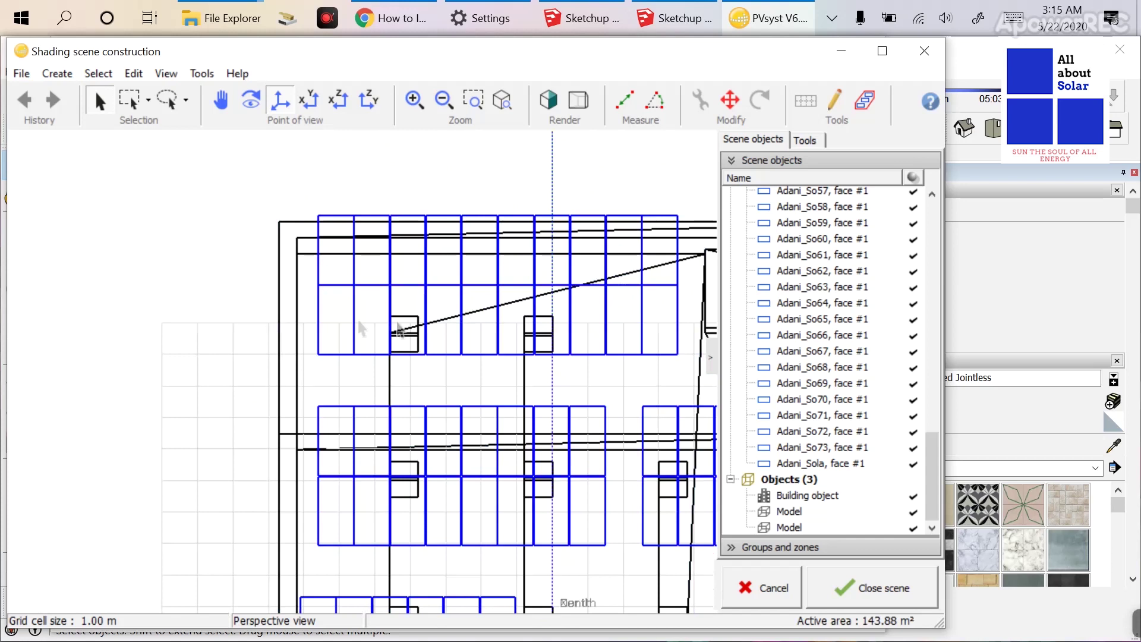
scroll(353, 273, "down", 5)
- Close the shading scene, compute the shading factor table and review its shading factors for diffuse and albedo
left_click(872, 587)
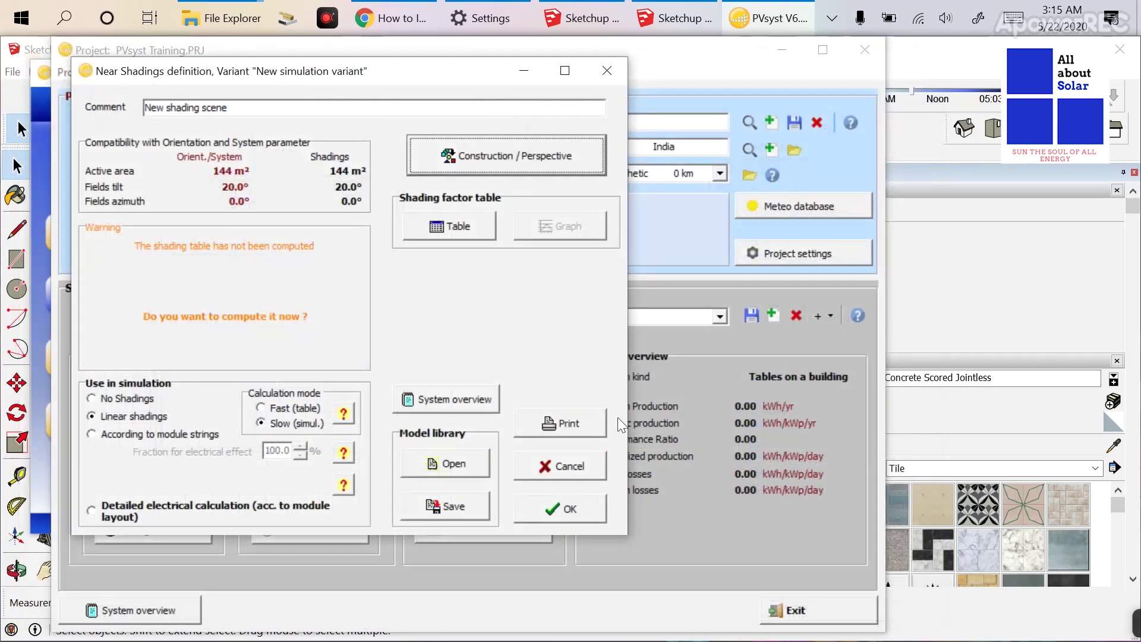
left_click(457, 227)
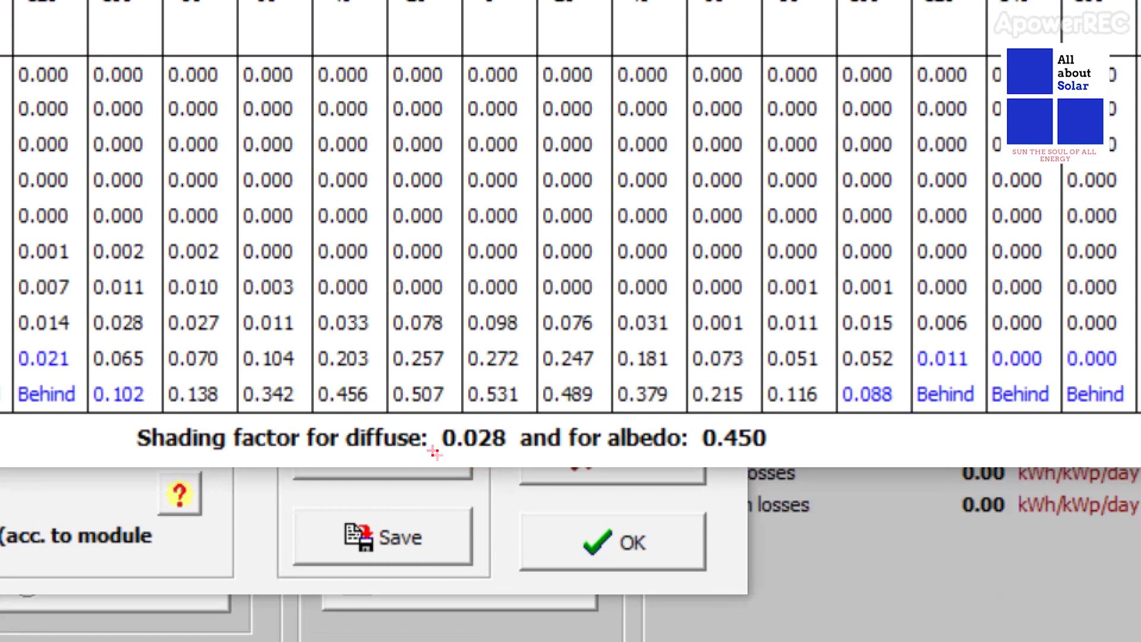
mouse_move(428, 438)
left_mouse_down()
mouse_move(530, 427)
mouse_move(442, 443)
left_mouse_up()
mouse_move(693, 438)
left_mouse_down()
mouse_move(790, 406)
mouse_move(710, 460)
mouse_move(653, 409)
left_mouse_up()
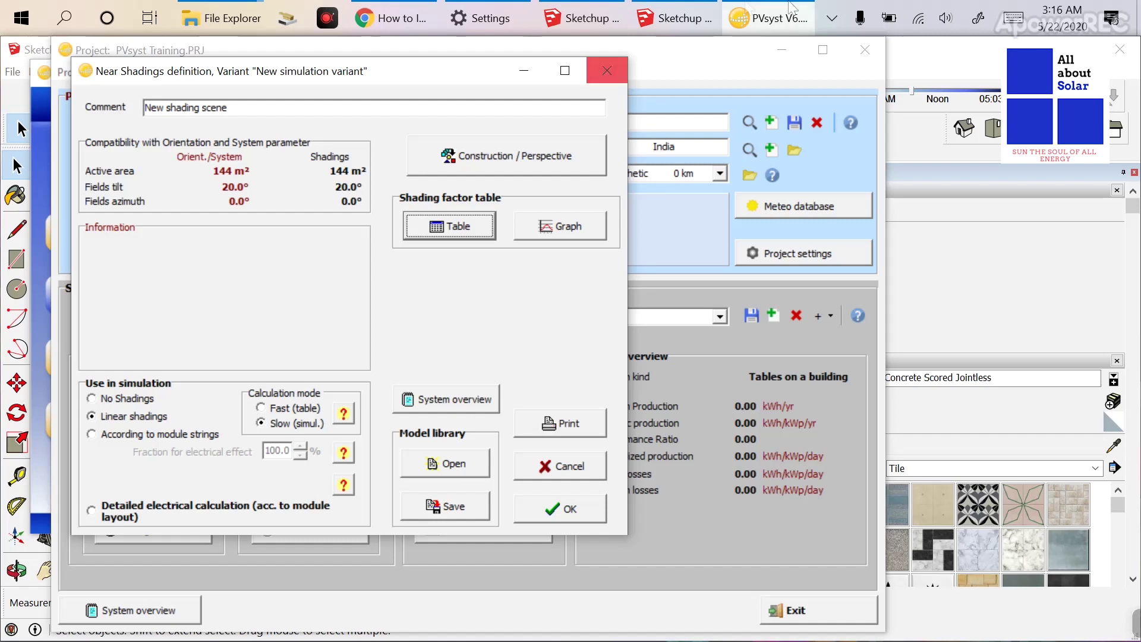
left_click(606, 71)
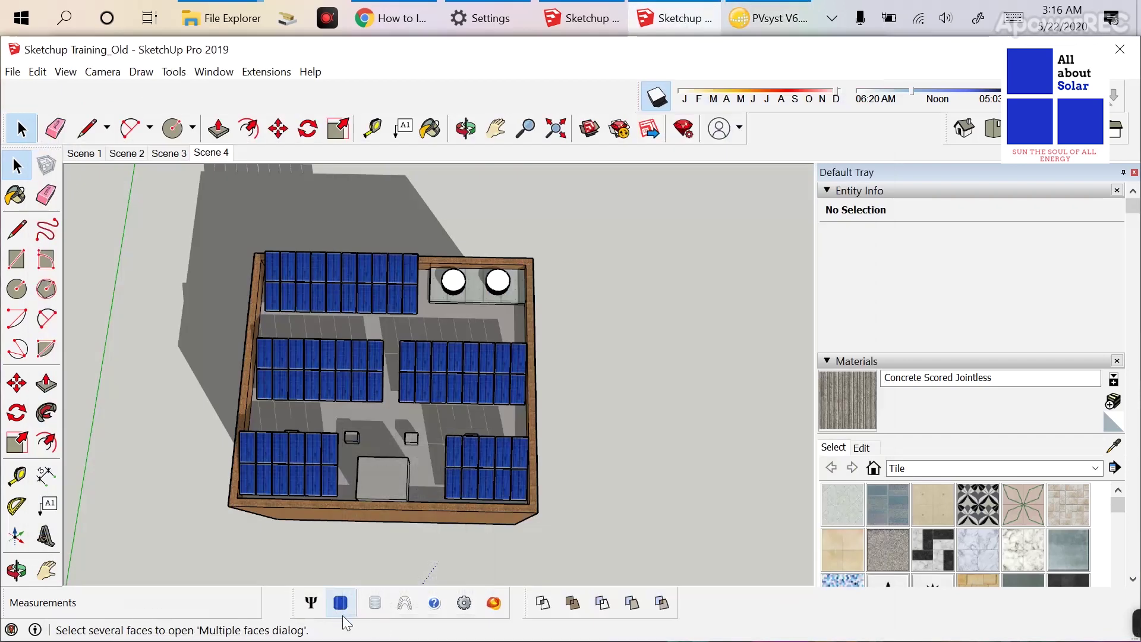